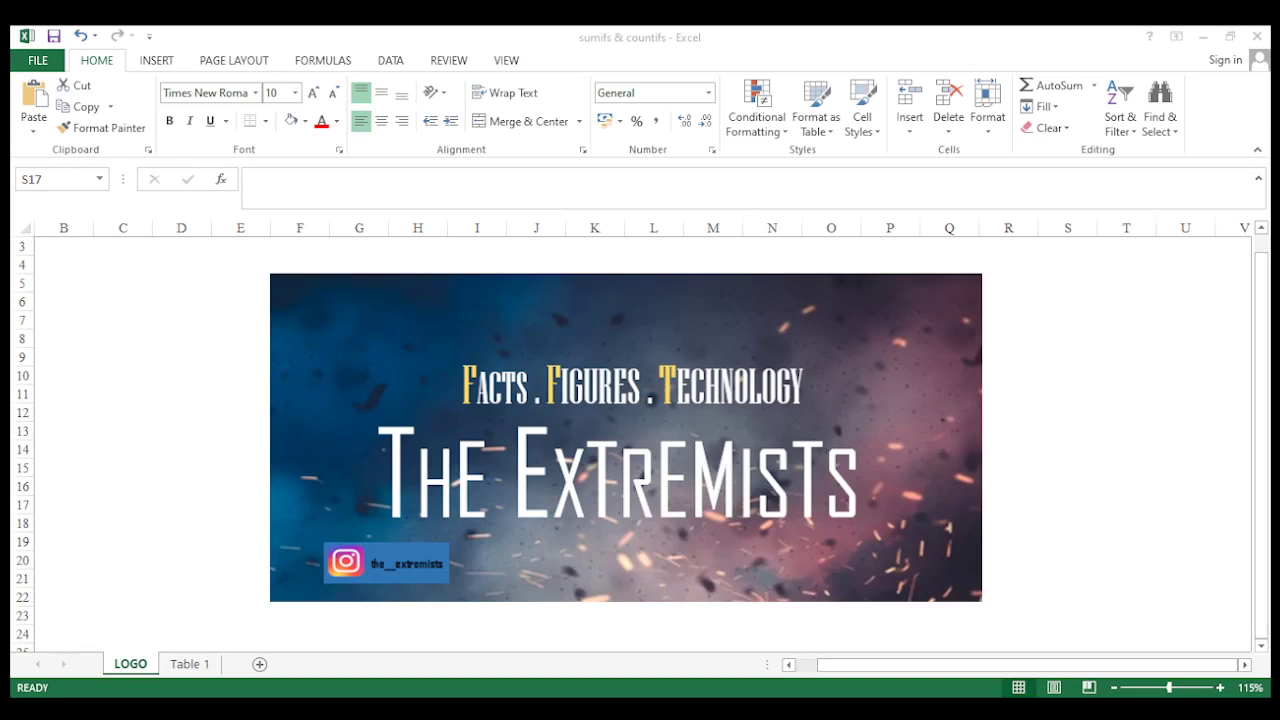
# Open the Table 1 sheet and review the SUMIF and SUMIFS example rows with their criteria.
pyautogui.click(529, 686)
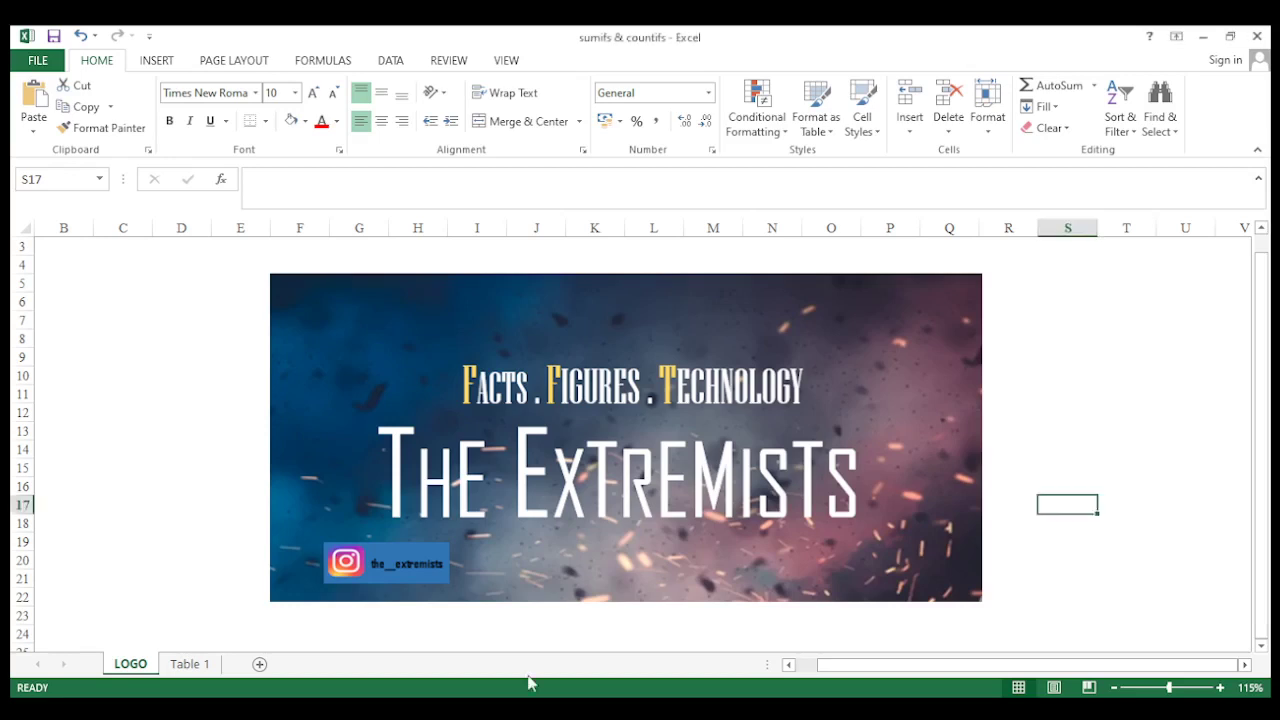
pyautogui.click(207, 666)
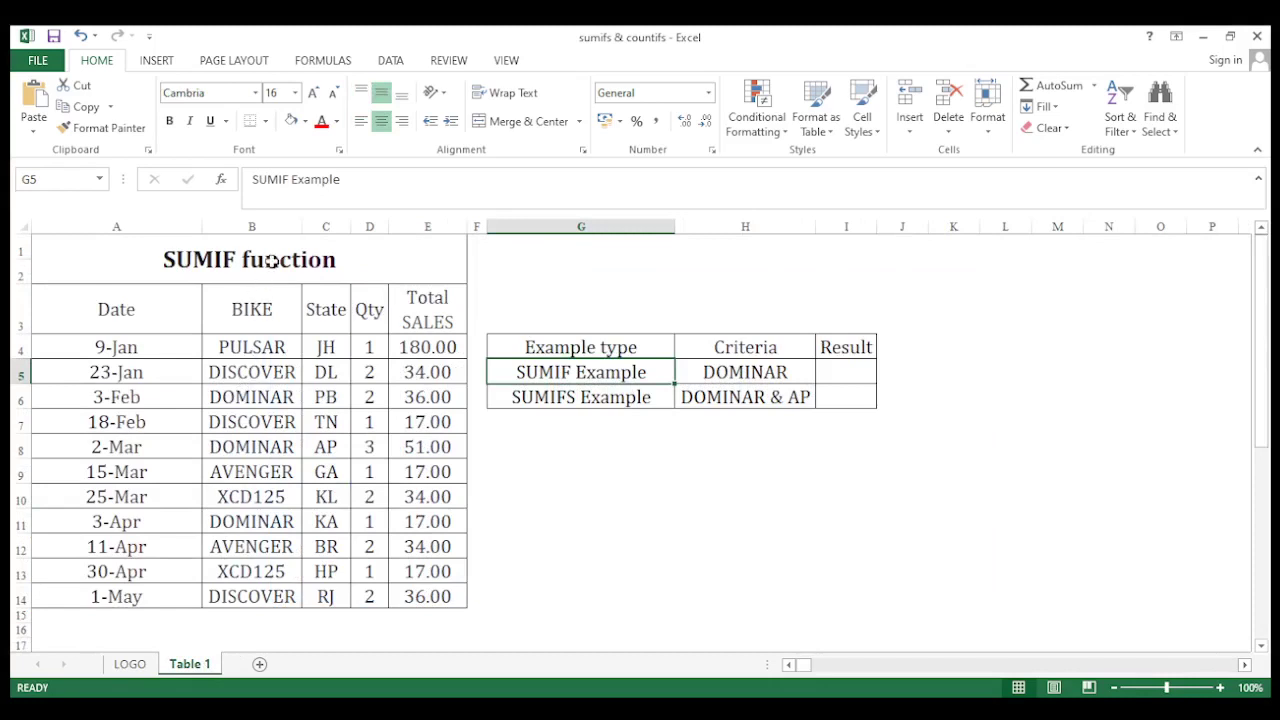
pyautogui.click(573, 396)
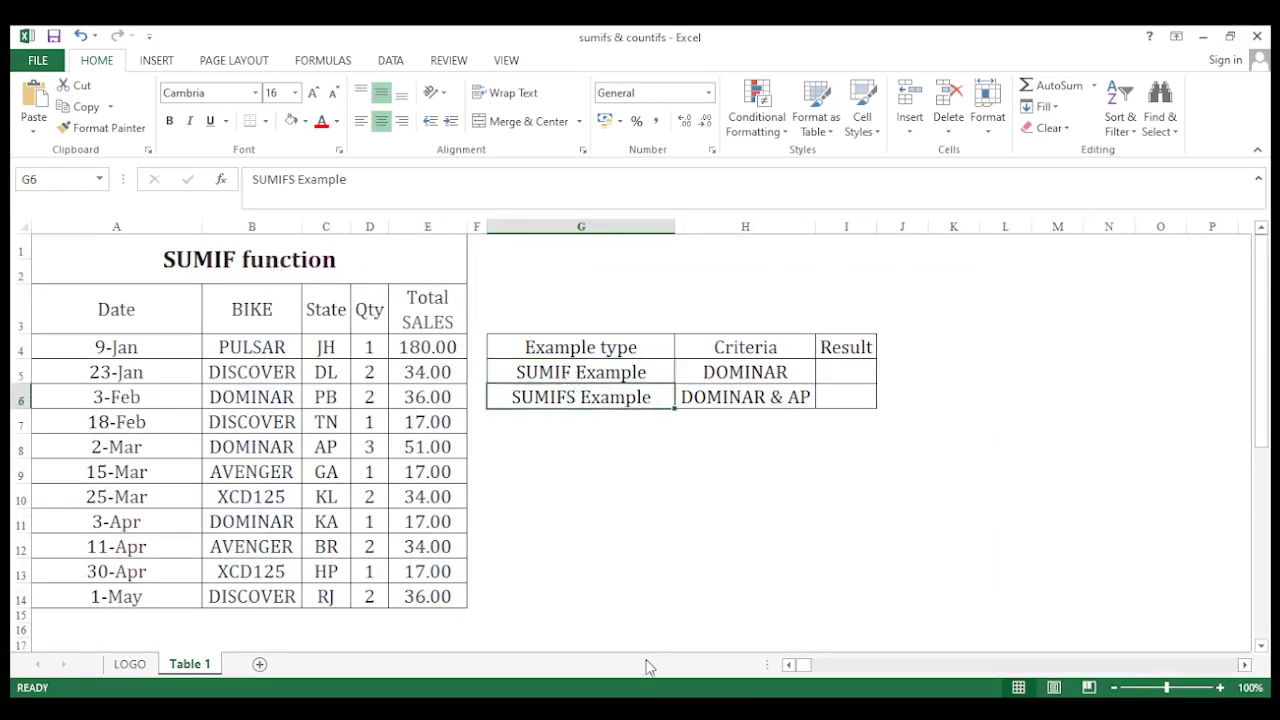
pyautogui.press('Up')
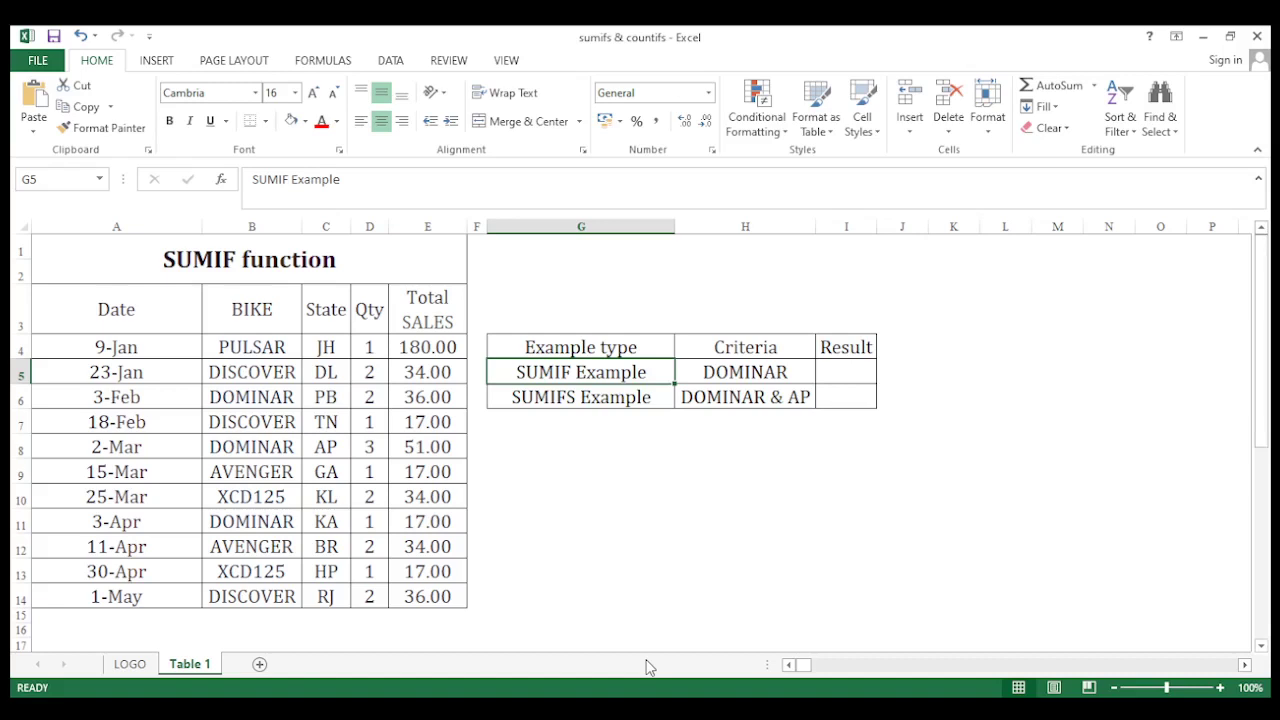
pyautogui.press('Down')
pyautogui.press('Right')
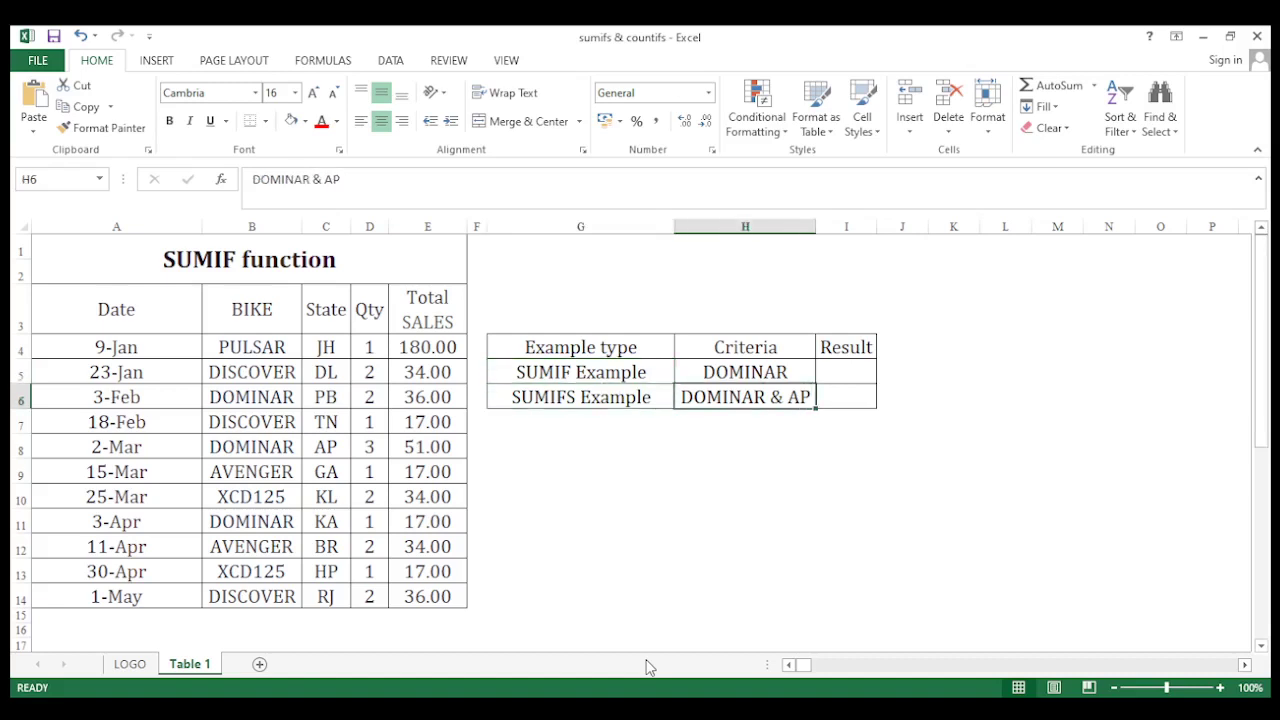
pyautogui.press('Left')
pyautogui.press('Up')
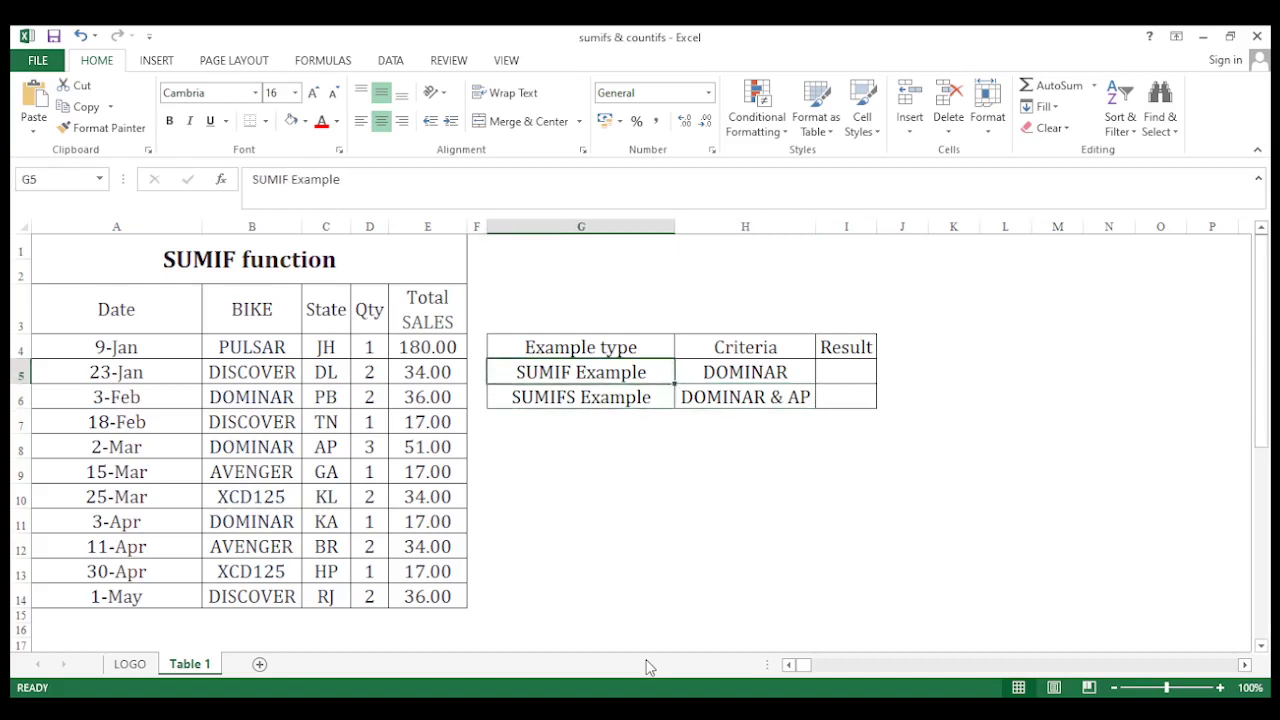
# Examine the bike names listed in the BIKE column of the sales table.
pyautogui.press('Up')
pyautogui.press('Left')
pyautogui.press('Left')
pyautogui.press('Left')
pyautogui.press('Left')
pyautogui.press('Left')
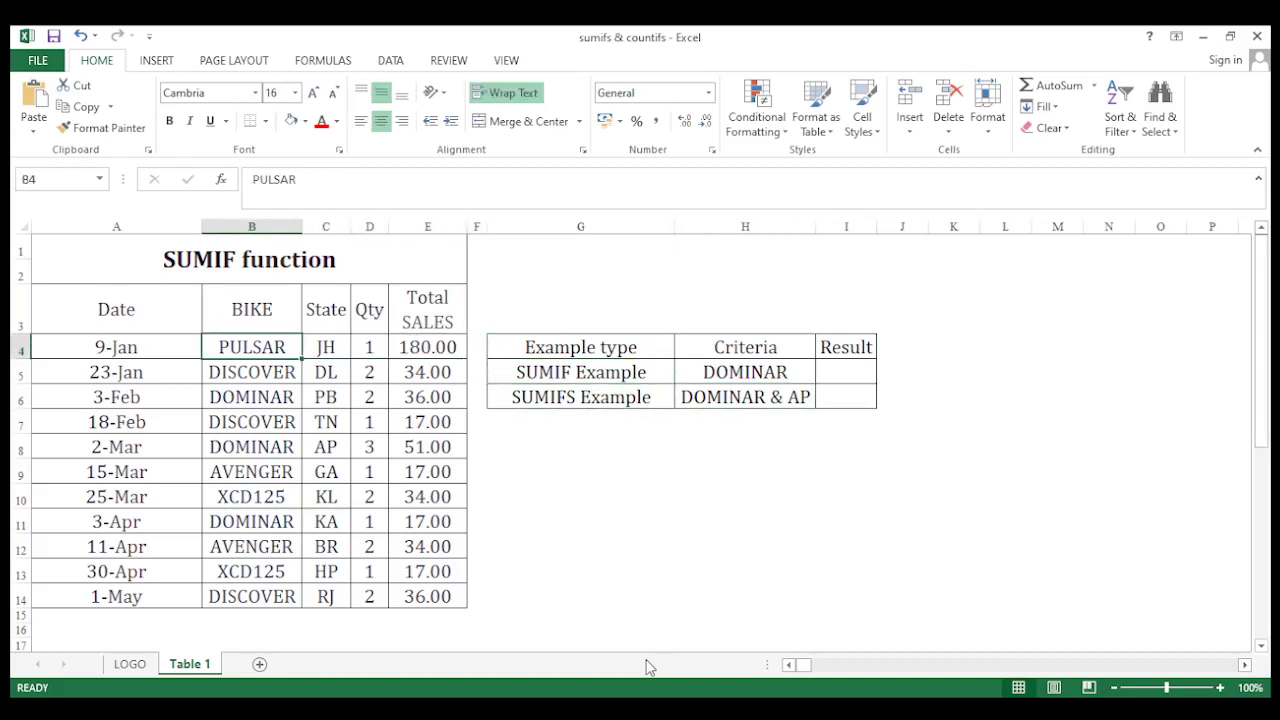
pyautogui.hotkey('shift', 'Down')
pyautogui.hotkey('shift', 'Down')
pyautogui.hotkey('shift', 'Down')
pyautogui.hotkey('shift', 'Down')
pyautogui.hotkey('shift', 'Down')
pyautogui.hotkey('shift', 'Down')
pyautogui.hotkey('shift', 'Down')
pyautogui.hotkey('shift', 'Down')
pyautogui.hotkey('shift', 'Down')
pyautogui.hotkey('shift', 'Down')
pyautogui.hotkey('ctrl', 'a')
pyautogui.press('Up')
pyautogui.press('Down')
pyautogui.press('Right')
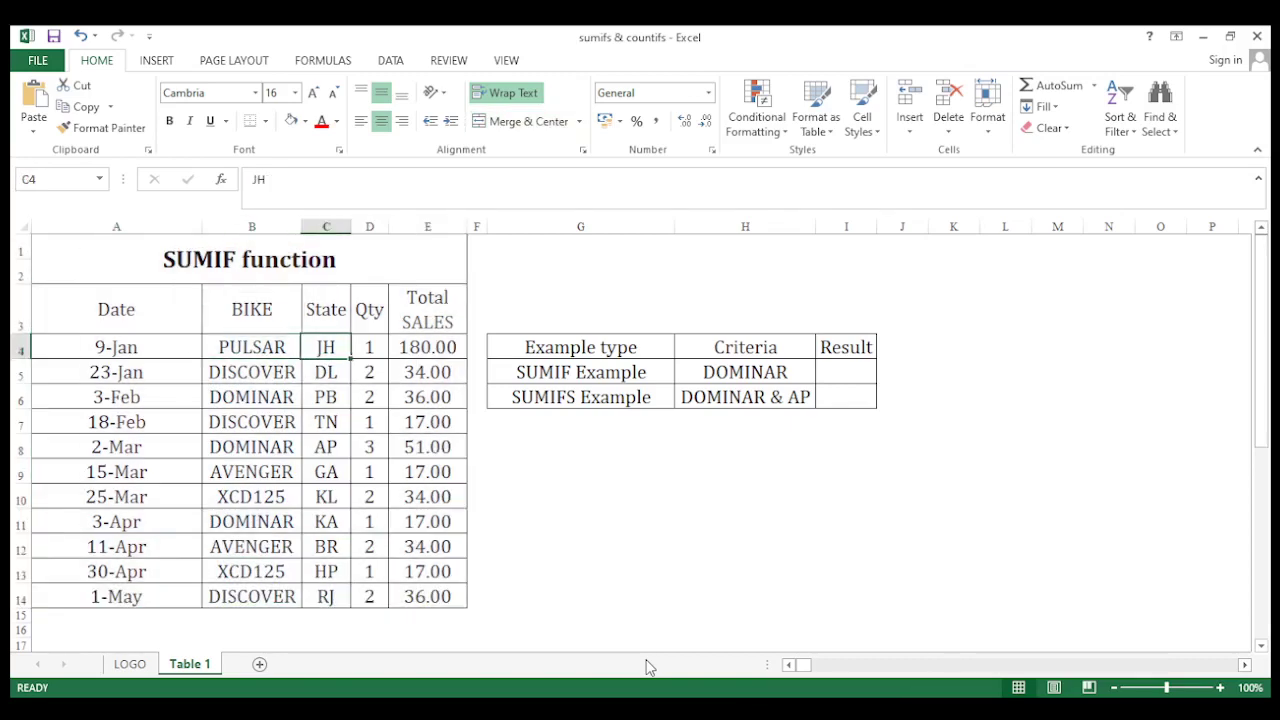
# Examine the state codes in the State column, starting from cell C4.
pyautogui.press('Left')
pyautogui.press('Right')
pyautogui.press('Right')
pyautogui.press('Left')
pyautogui.hotkey('shift', 'Down')
pyautogui.hotkey('shift', 'Down')
pyautogui.hotkey('shift', 'Down')
pyautogui.hotkey('shift', 'Down')
pyautogui.hotkey('shift', 'Down')
pyautogui.hotkey('shift', 'Down')
pyautogui.hotkey('shift', 'Down')
pyautogui.hotkey('shift', 'Down')
pyautogui.hotkey('shift', 'Down')
pyautogui.hotkey('shift', 'Down')
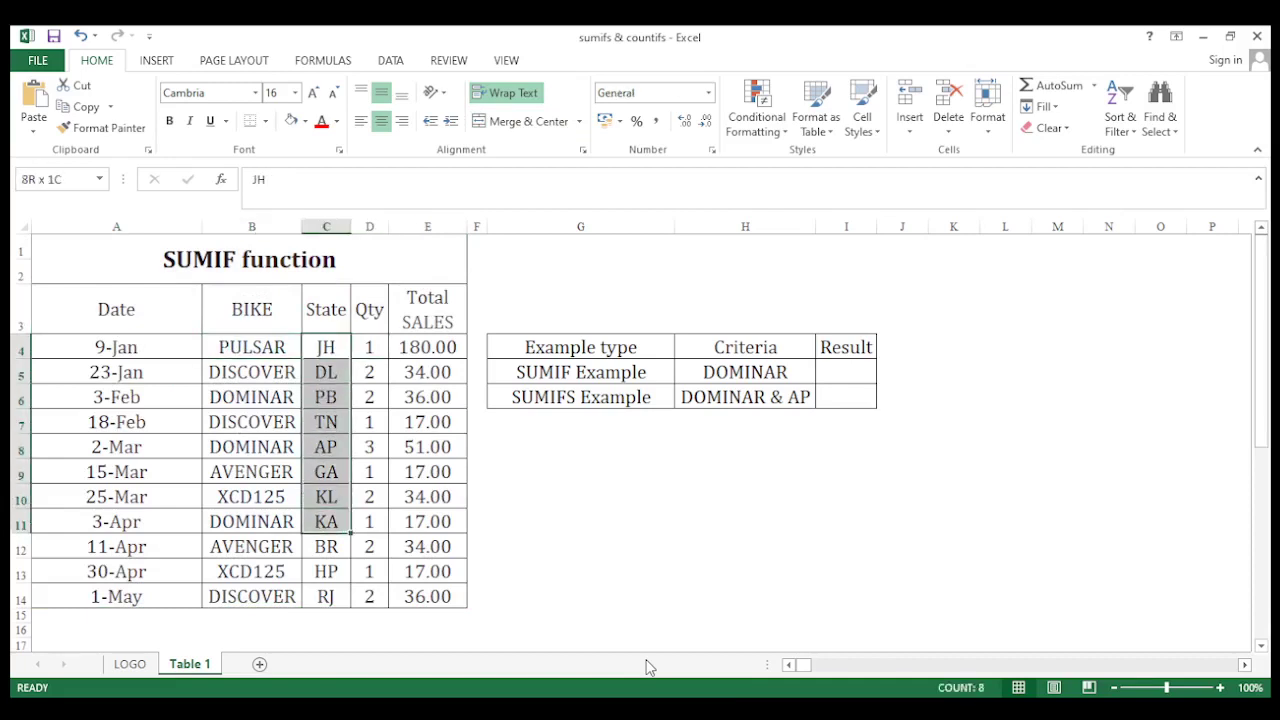
# Examine the BIKE entries together with the Qty and Total SALES figures of the table.
pyautogui.press('Left')
pyautogui.hotkey('shift', 'Down')
pyautogui.hotkey('shift', 'Down')
pyautogui.hotkey('shift', 'Down')
pyautogui.hotkey('shift', 'Down')
pyautogui.hotkey('shift', 'Down')
pyautogui.press('Right')
pyautogui.press('Right')
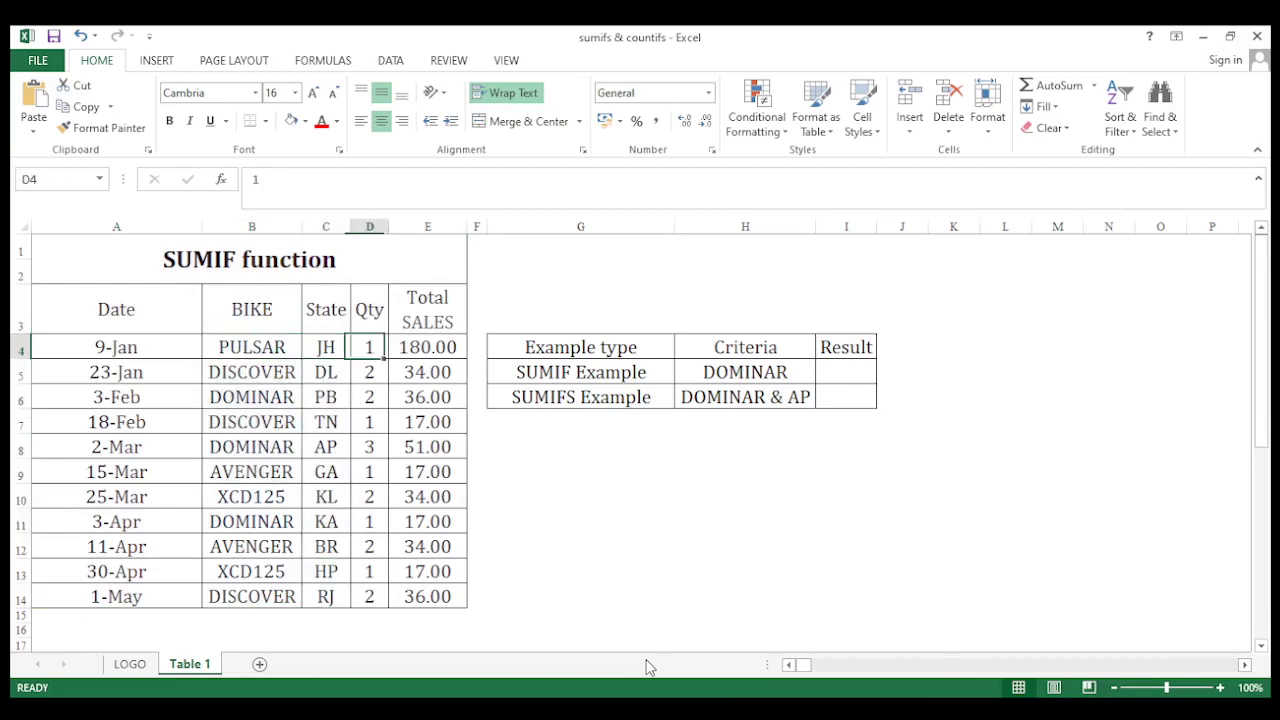
pyautogui.press('Right')
pyautogui.hotkey('shift', 'Down')
pyautogui.hotkey('shift', 'Down')
pyautogui.hotkey('shift', 'Down')
pyautogui.hotkey('shift', 'Down')
pyautogui.hotkey('shift', 'Down')
pyautogui.press('Right')
pyautogui.press('Right')
pyautogui.press('Down')
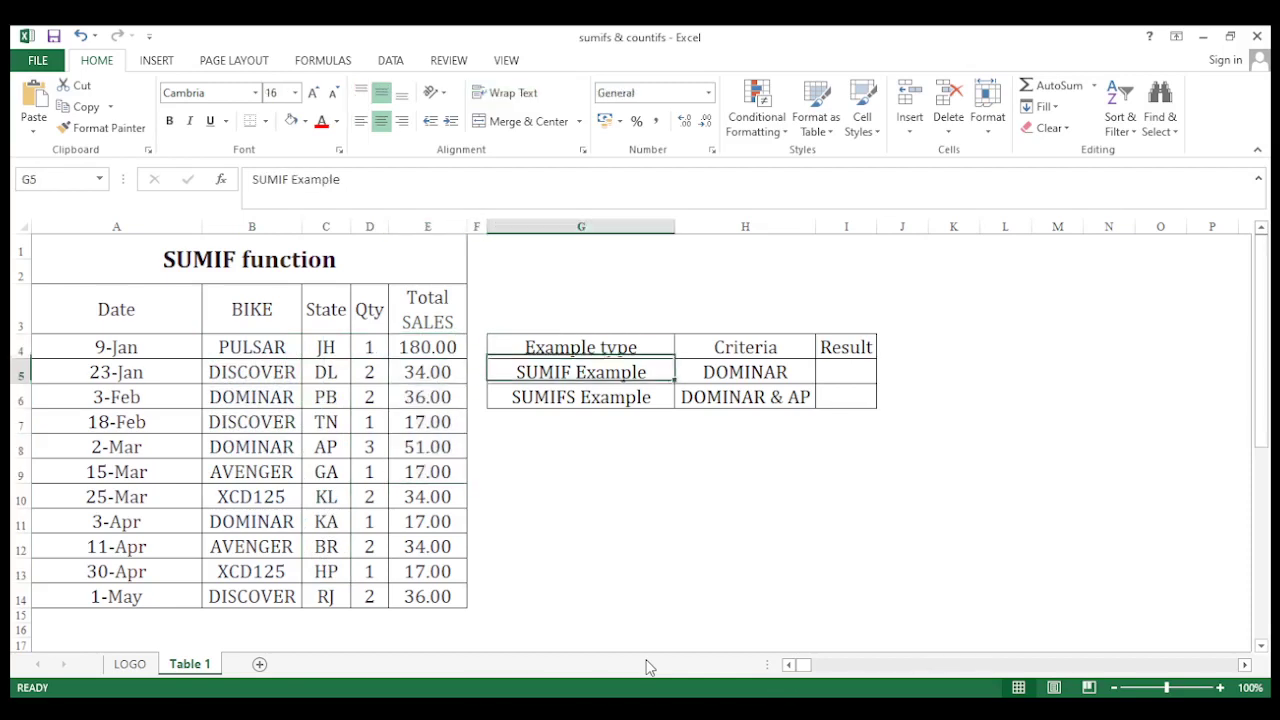
# Compare the bike, state, quantity and total sales fields of the 9-Jan record.
pyautogui.press('Left')
pyautogui.press('Left')
pyautogui.press('Left')
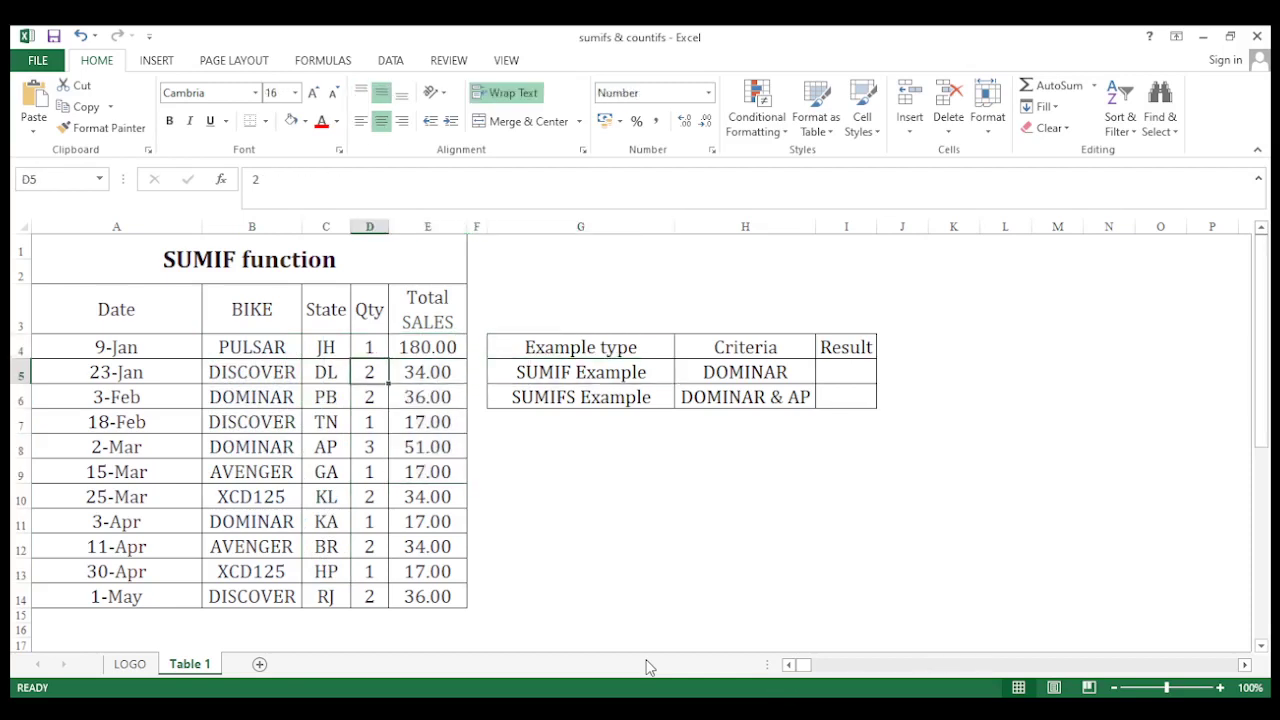
pyautogui.press('Up')
pyautogui.press('Left')
pyautogui.press('Left')
pyautogui.press('Right')
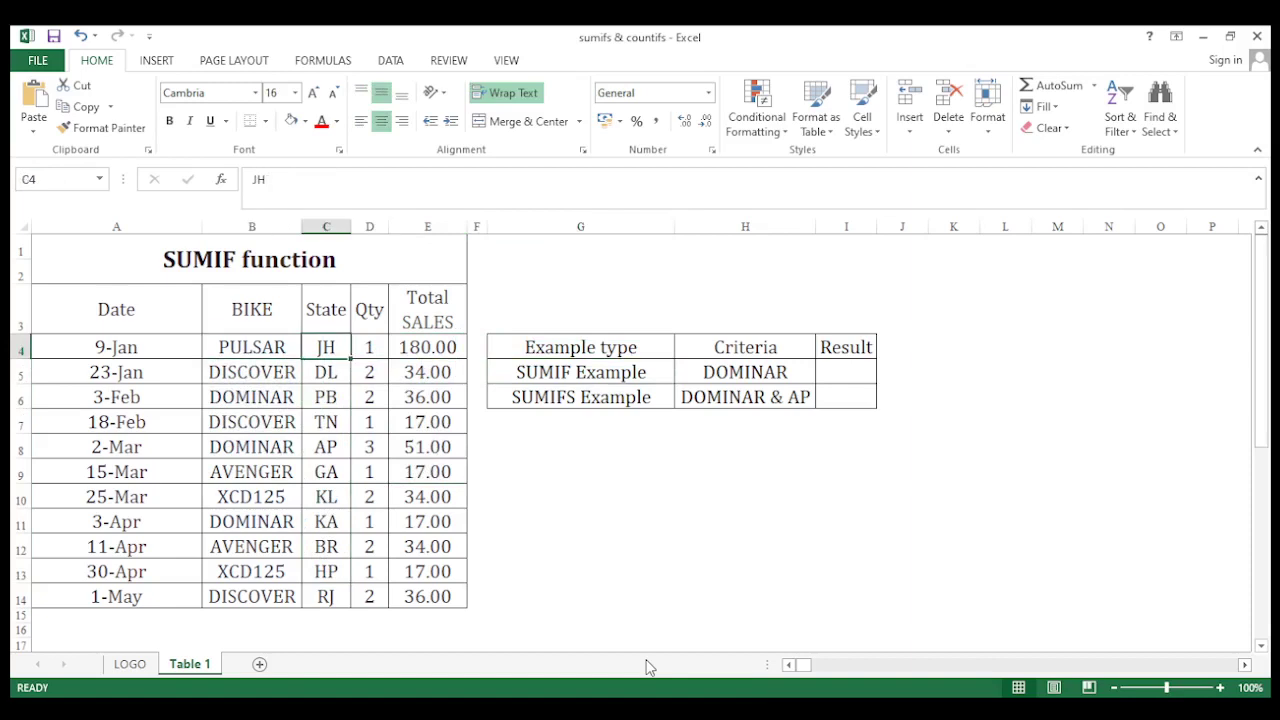
pyautogui.press('Right')
pyautogui.press('Right')
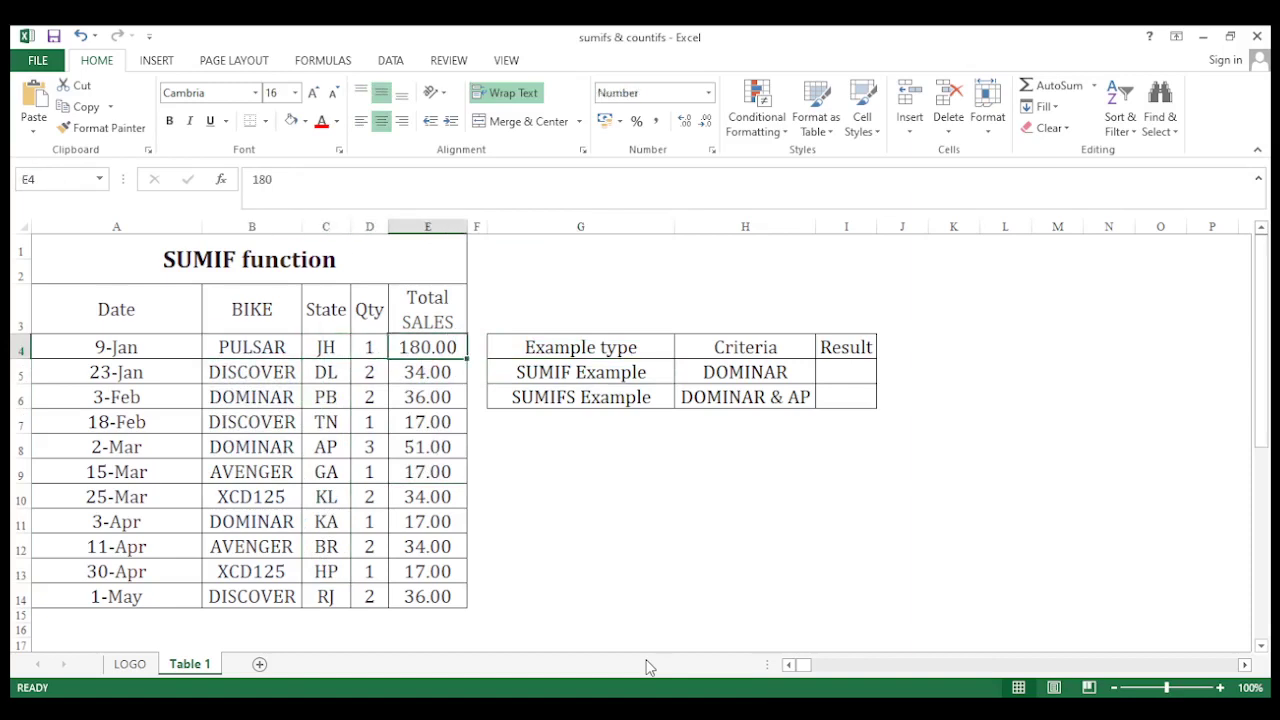
pyautogui.press('Left')
pyautogui.press('Left')
pyautogui.press('Left')
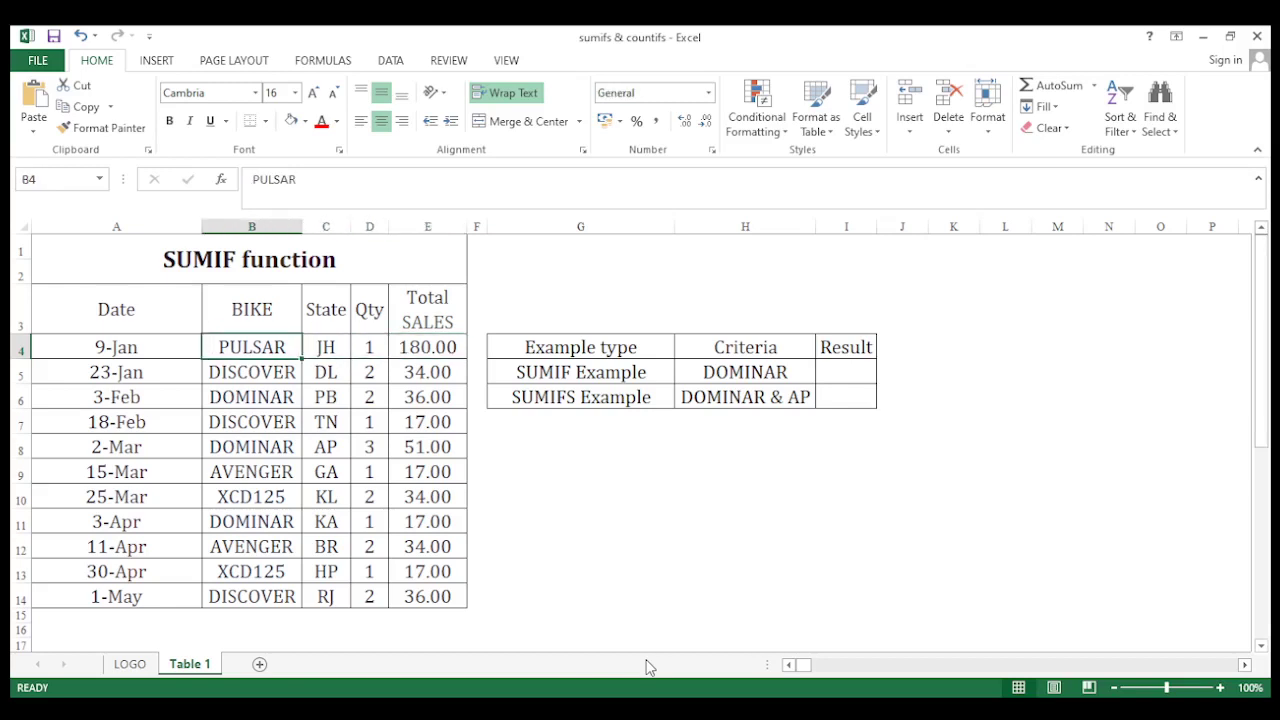
pyautogui.hotkey('shift', 'Right')
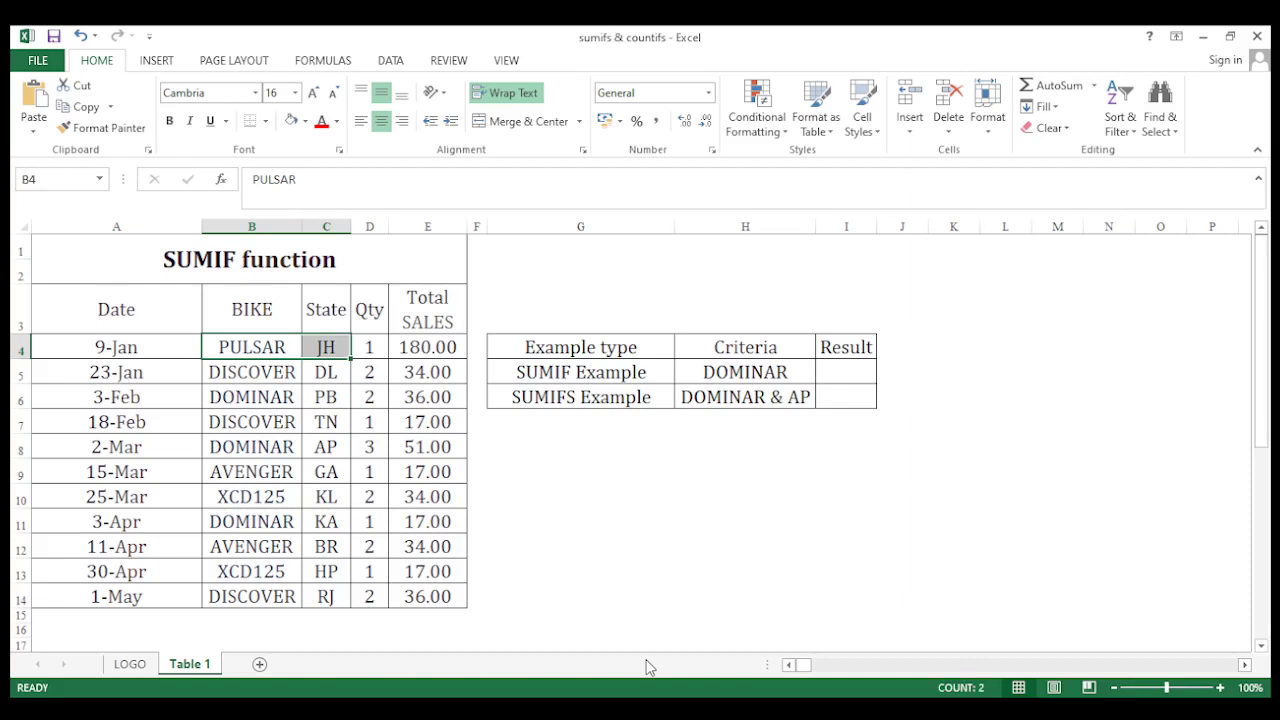
pyautogui.press('Left')
pyautogui.press('Right')
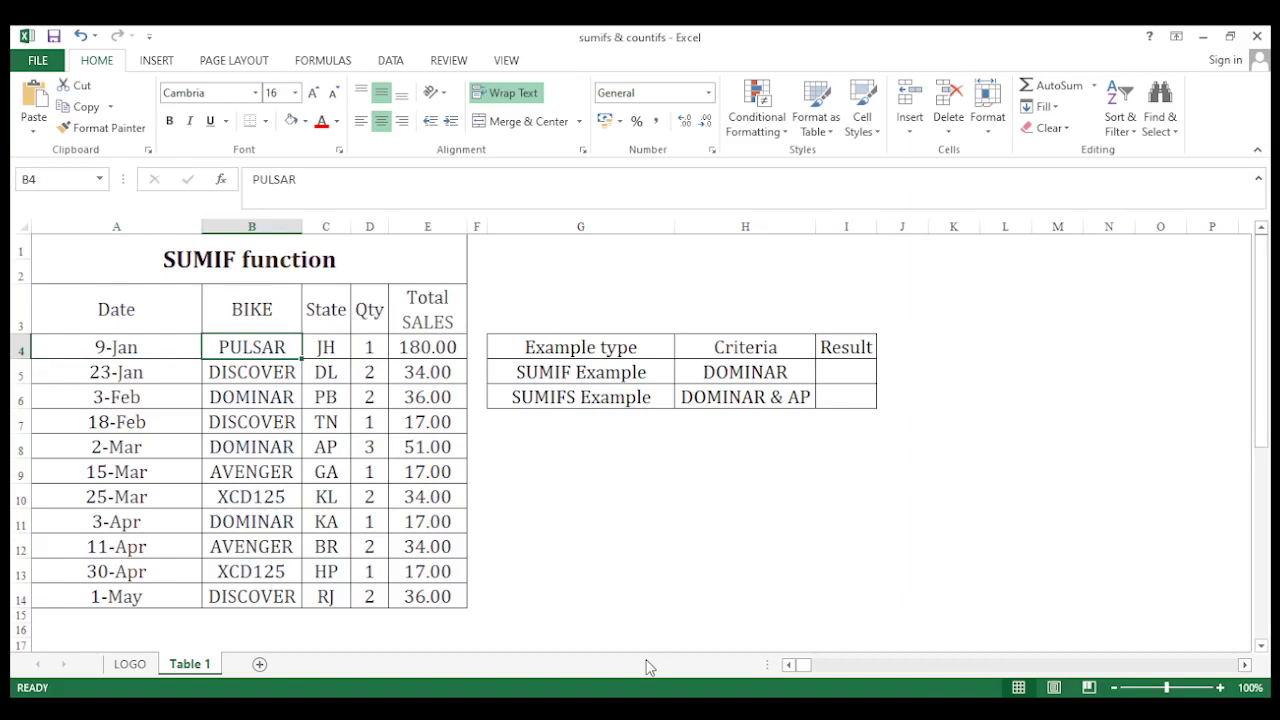
# Check the SUMIF example row, comparing its DOMINAR criterion with its Result cell I5.
pyautogui.press('Right')
pyautogui.press('Right')
pyautogui.press('Right')
pyautogui.press('Right')
pyautogui.press('Right')
pyautogui.press('Right')
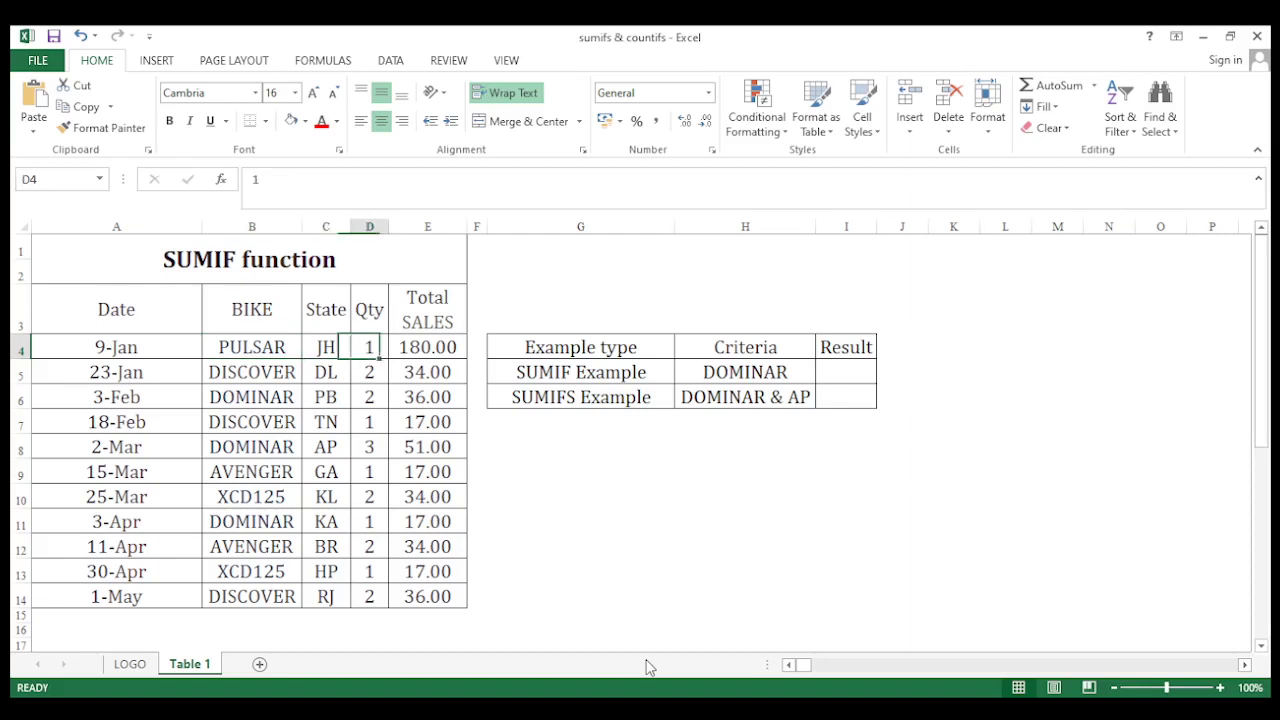
pyautogui.press('Right')
pyautogui.press('Down')
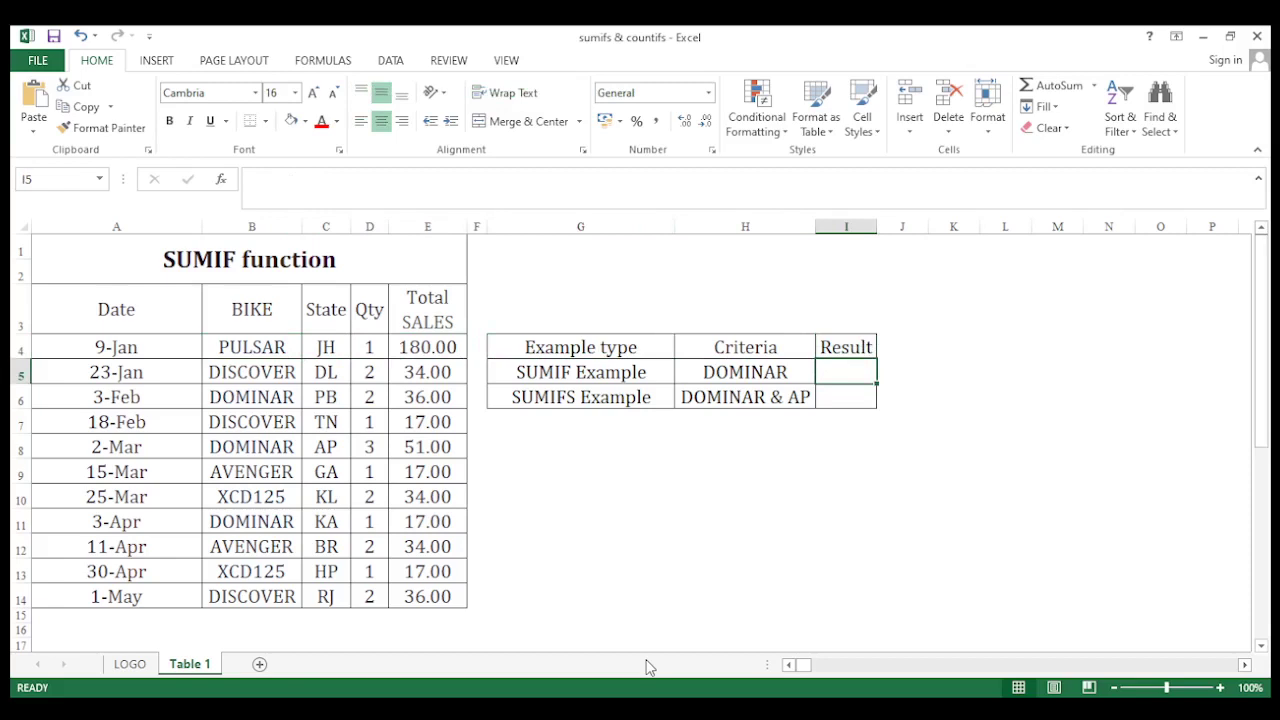
pyautogui.press('Left')
pyautogui.press('Left')
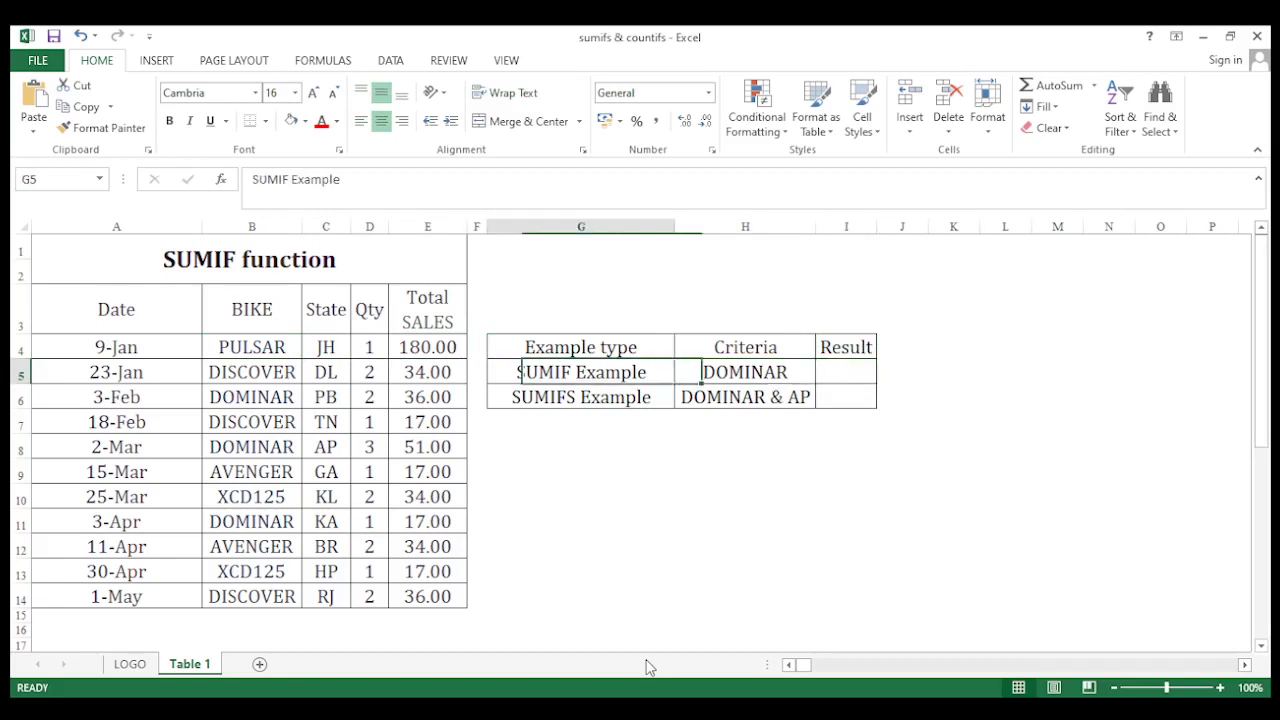
pyautogui.press('Right')
pyautogui.press('Right')
pyautogui.press('Left')
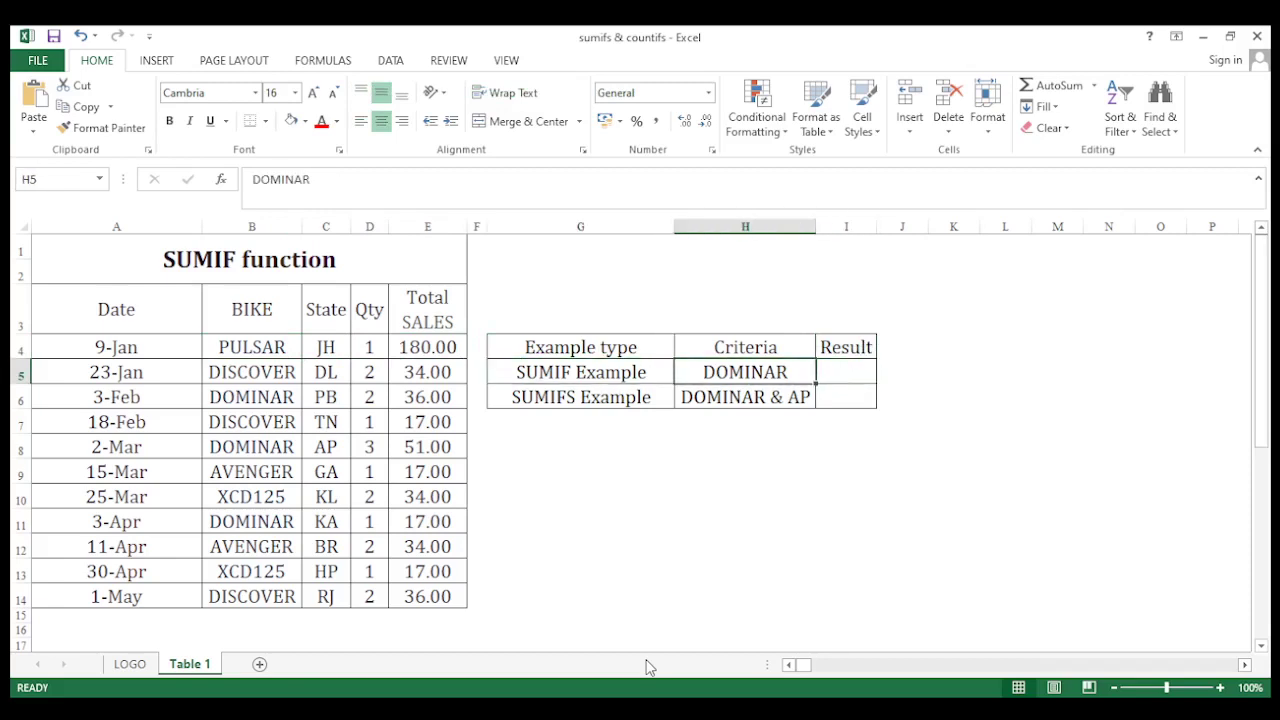
pyautogui.press('Right')
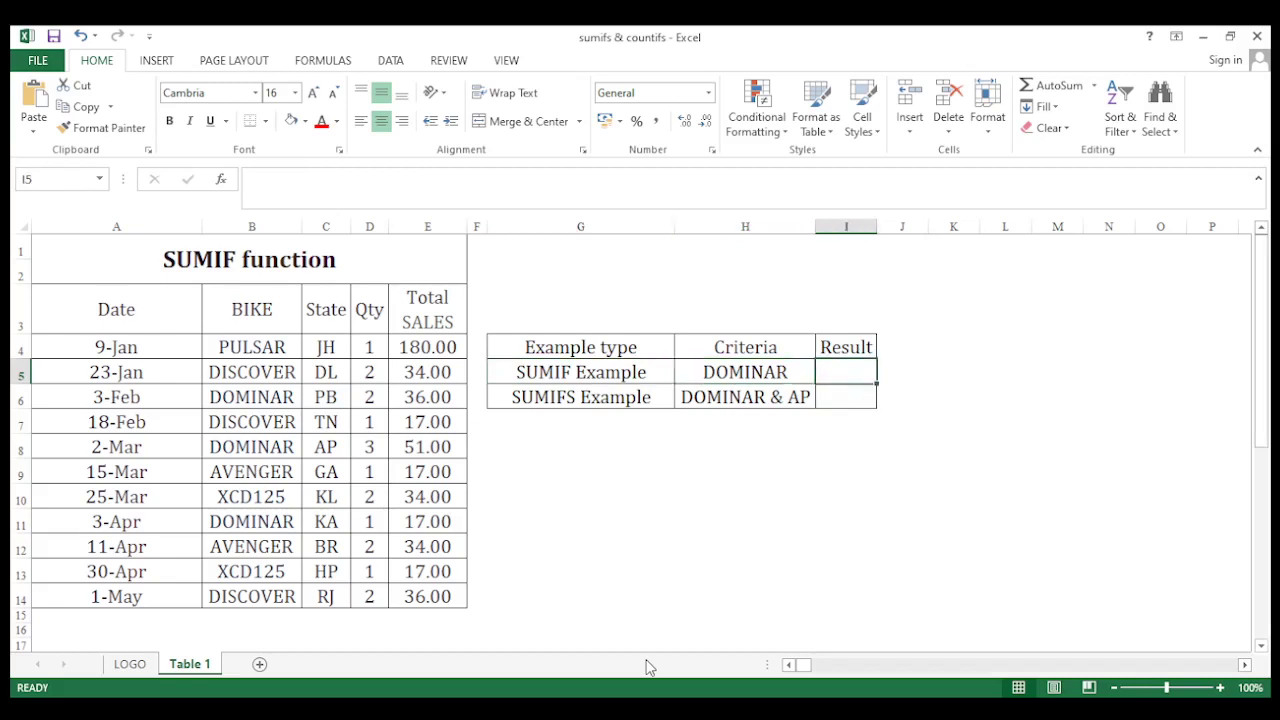
pyautogui.write('=')
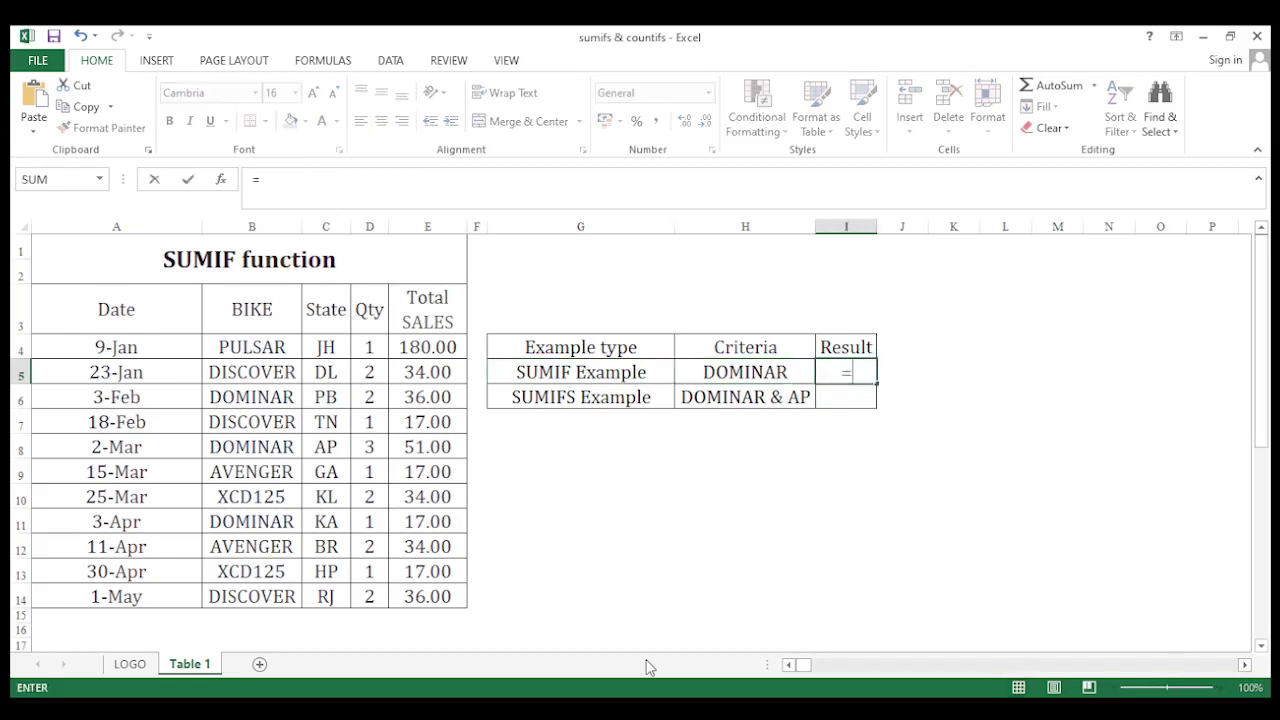
pyautogui.press('Escape')
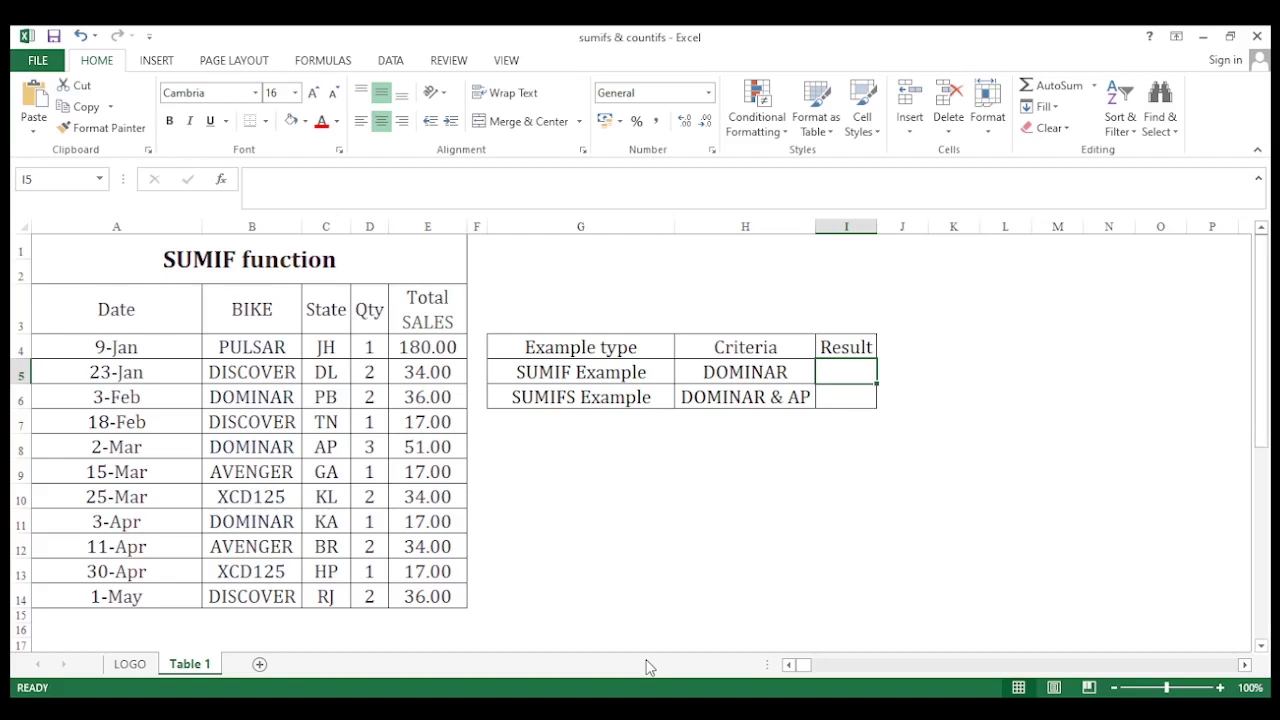
# Examine the header row of the sales table, from Total SALES back to Date.
pyautogui.press('Left')
pyautogui.press('Left')
pyautogui.press('Left')
pyautogui.press('Up')
pyautogui.press('Left')
pyautogui.press('Up')
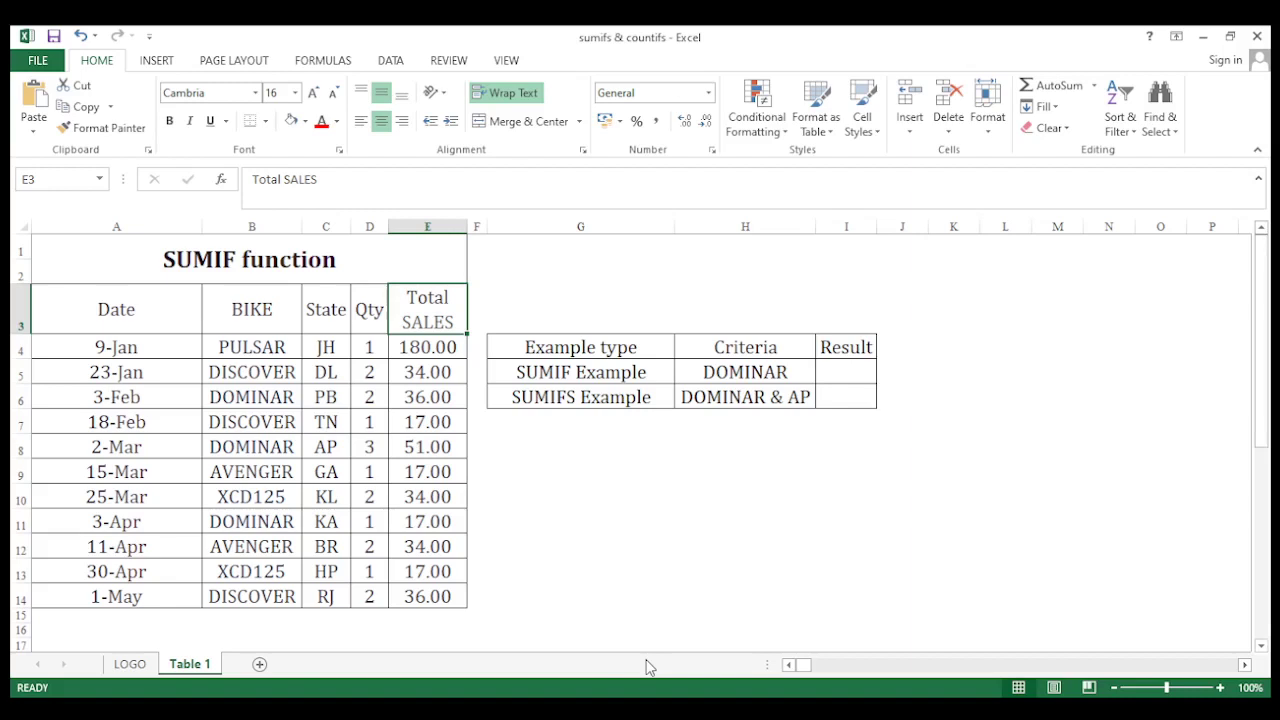
pyautogui.hotkey('ctrl', 'shift', 'Left')
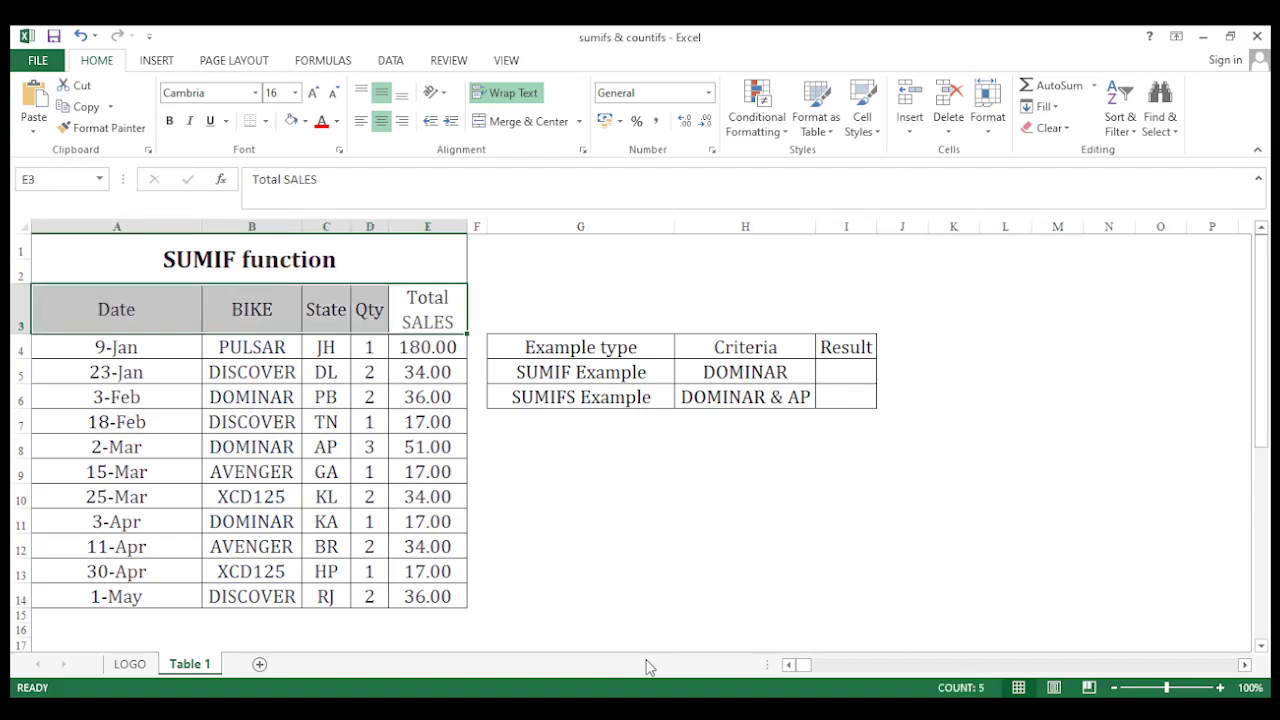
pyautogui.press('Down')
pyautogui.press('Down')
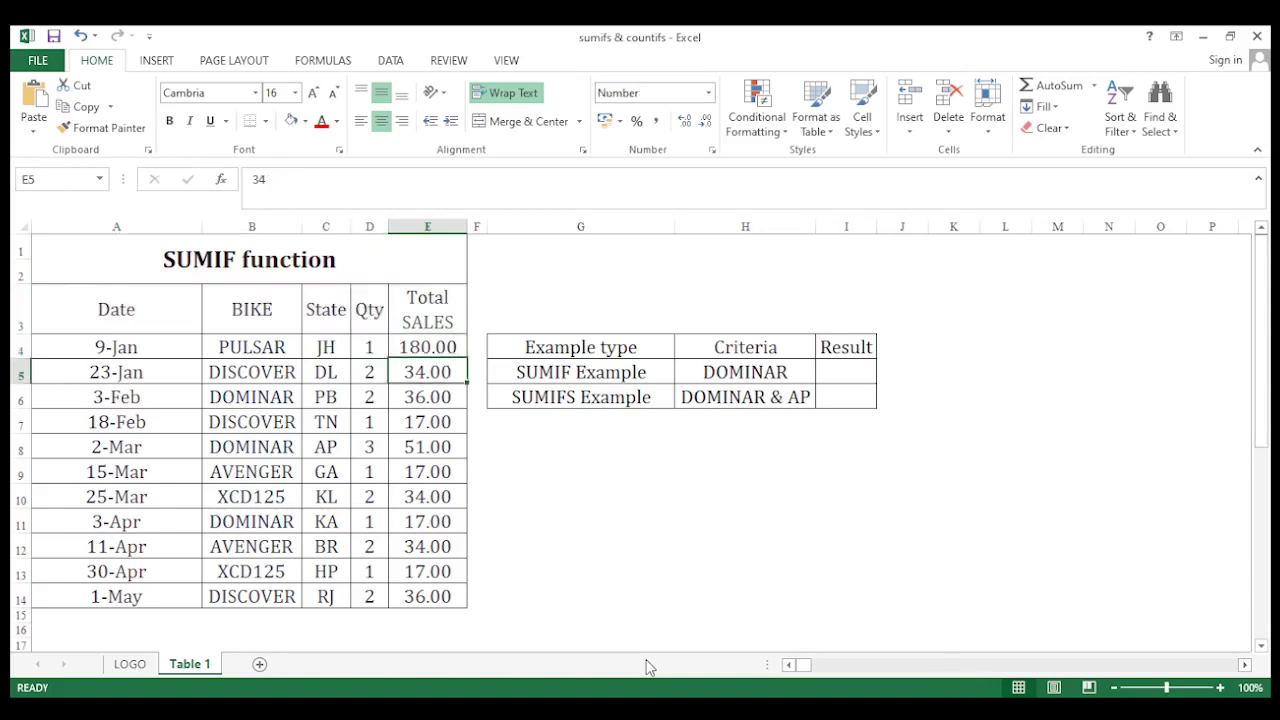
pyautogui.press('Up')
pyautogui.hotkey('ctrl', 'a')
pyautogui.press('Up')
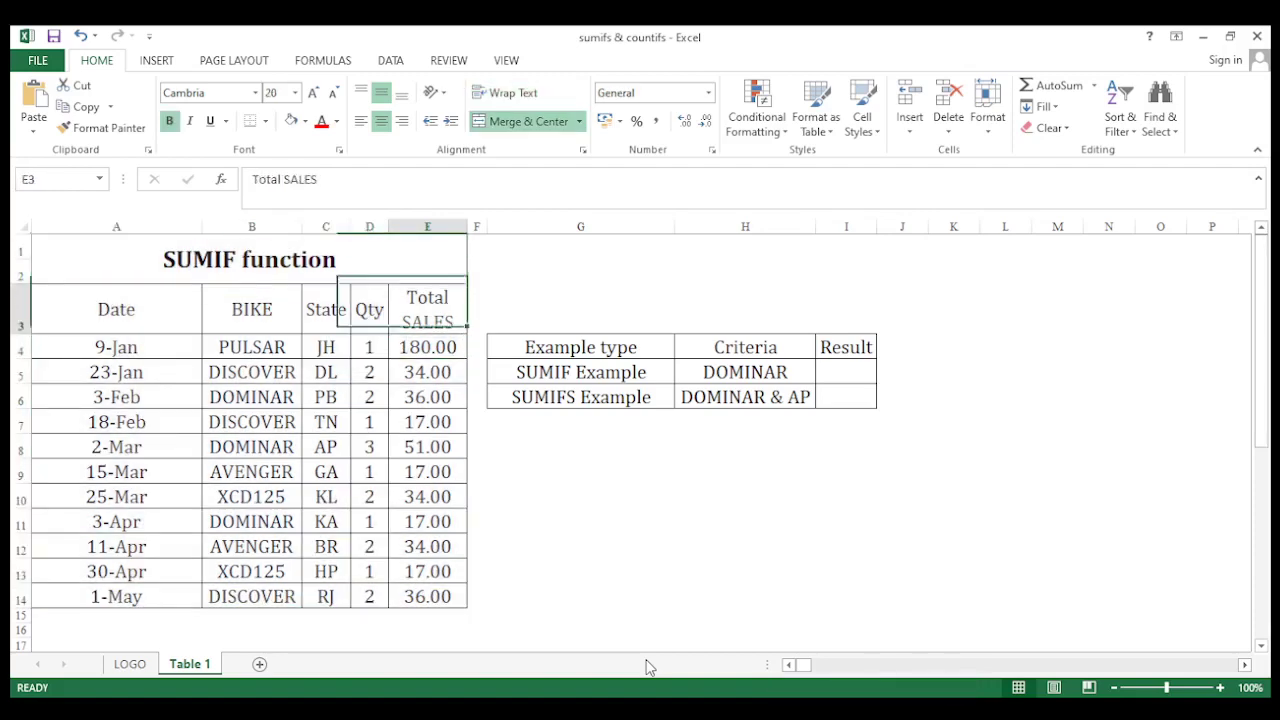
# Examine the first few quantities in the Qty column.
pyautogui.press('Down')
pyautogui.press('Left')
pyautogui.press('Down')
pyautogui.press('Down')
pyautogui.press('Down')
pyautogui.press('Up')
pyautogui.press('Up')
pyautogui.press('Up')
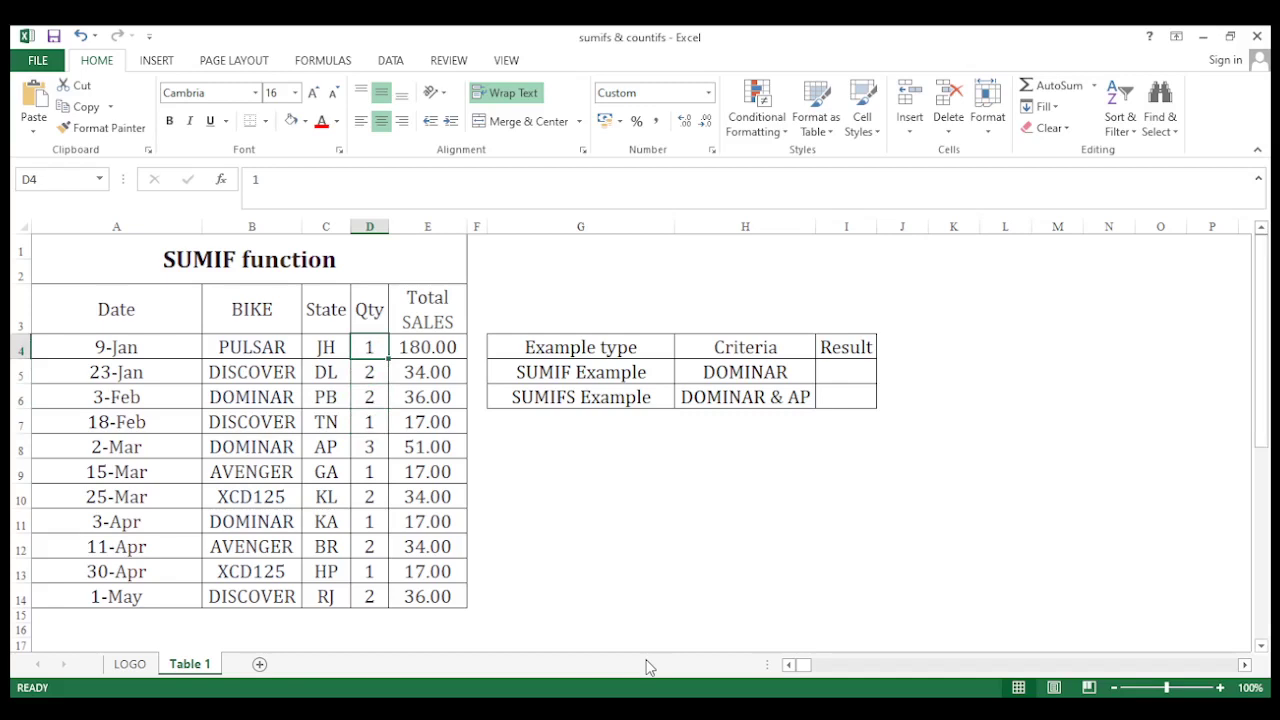
# Examine the example table's Example type header and the SUMIF Example row beneath it.
pyautogui.press('Right')
pyautogui.press('Right')
pyautogui.press('Right')
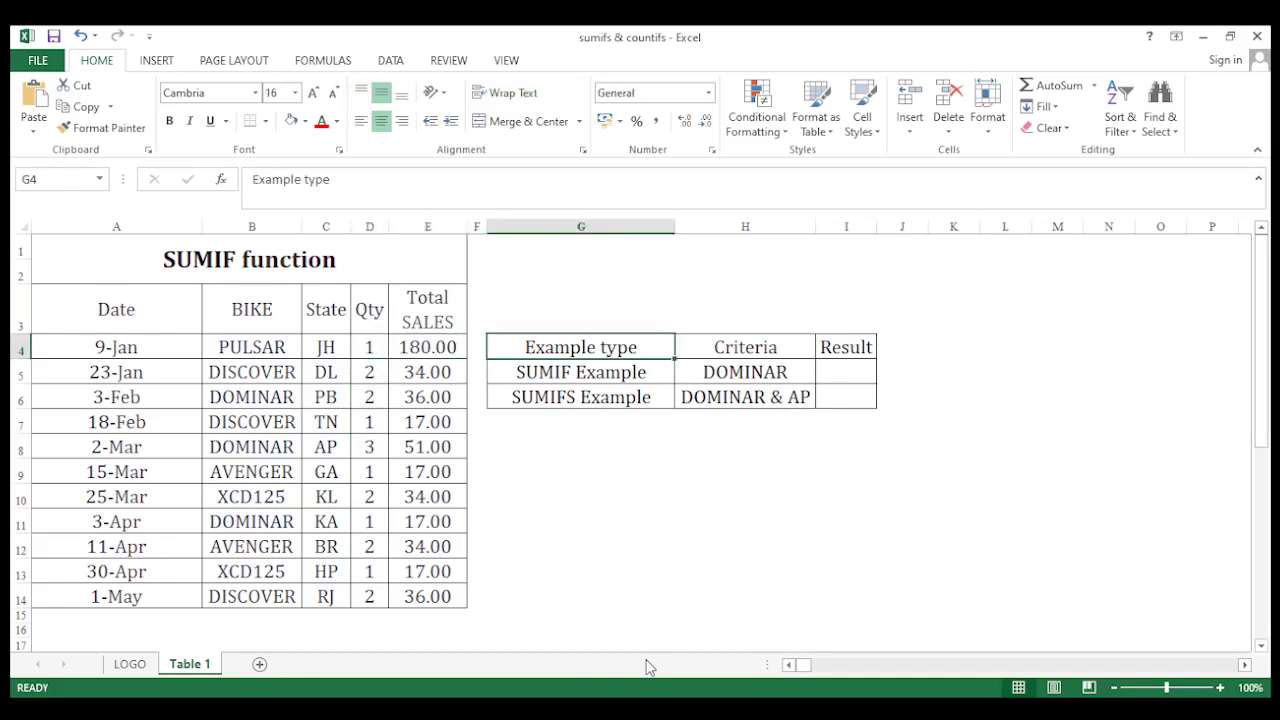
pyautogui.press('Down')
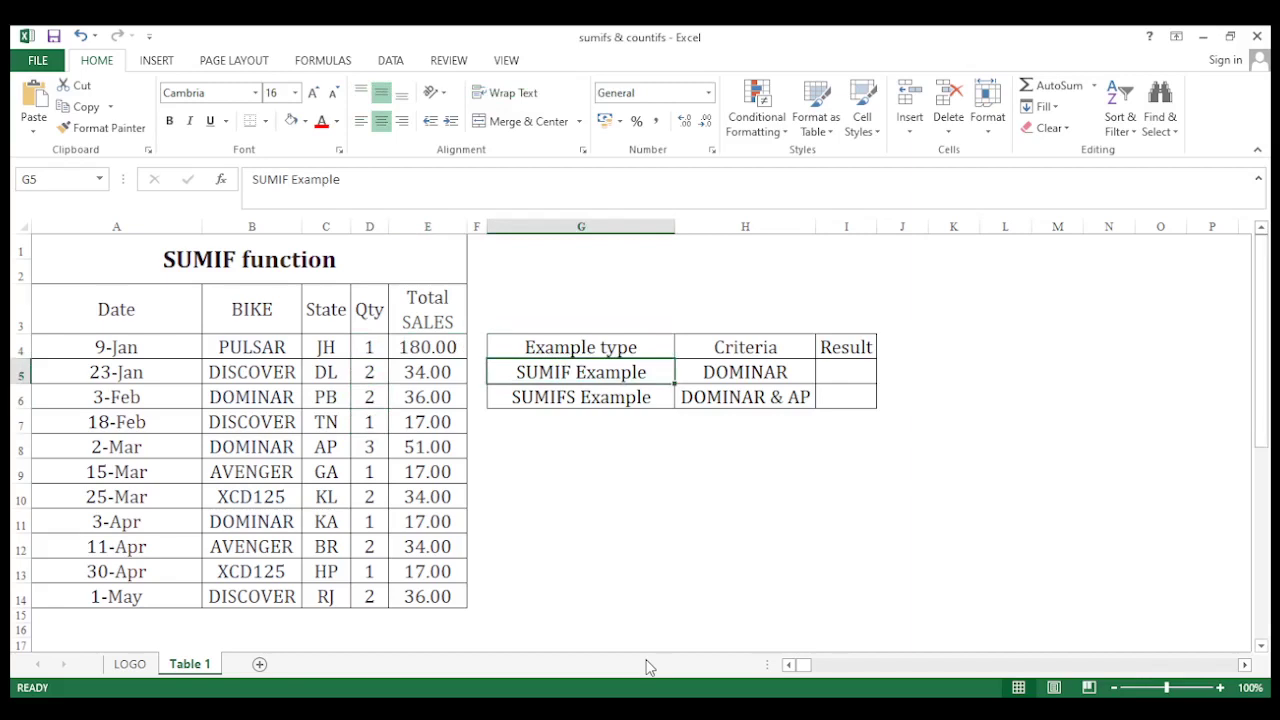
pyautogui.press('Left')
pyautogui.press('Left')
pyautogui.press('Left')
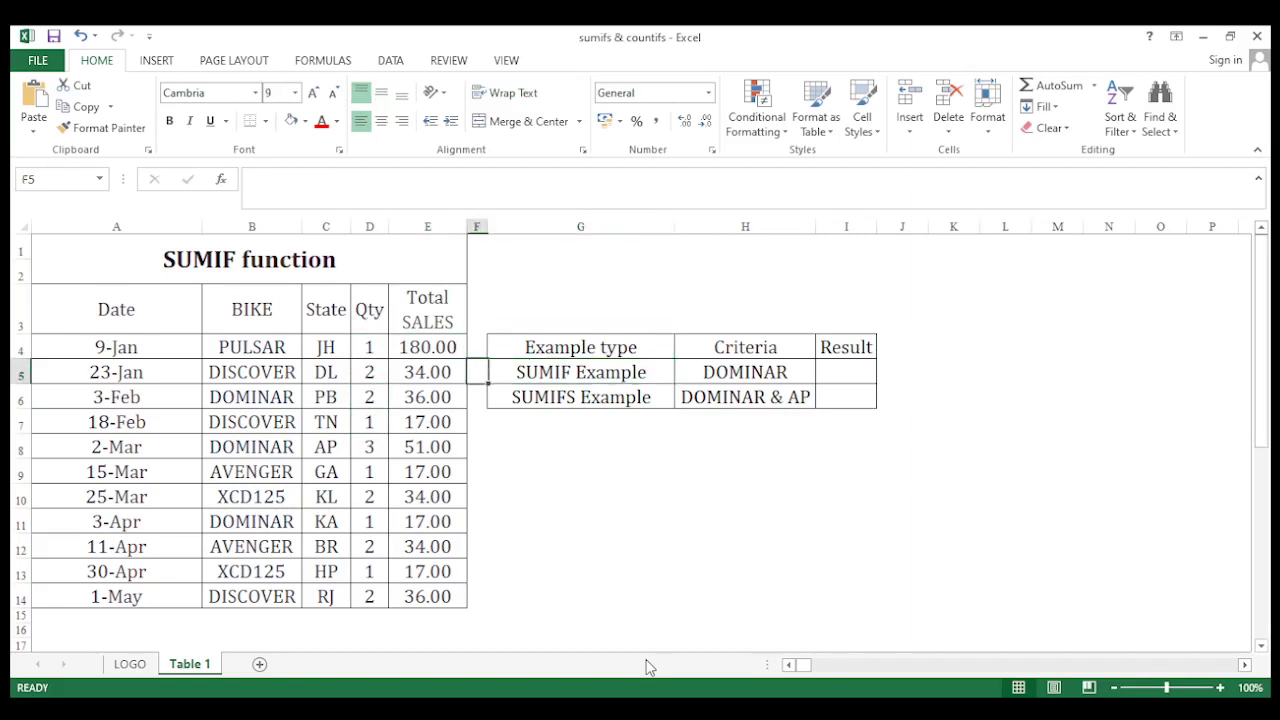
pyautogui.press('Right')
pyautogui.press('Right')
pyautogui.press('Right')
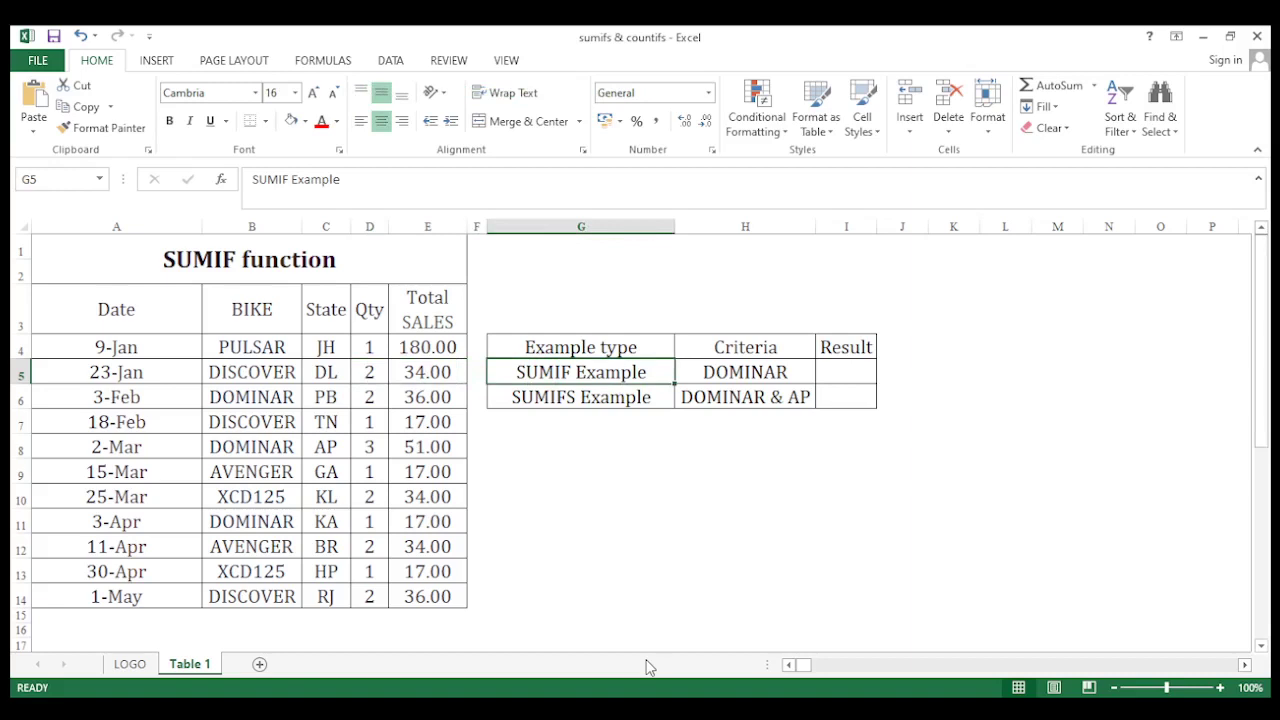
# Begin a SUMIF formula in Result cell I5 with the bike names in B4:B14 as its criteria range.
pyautogui.press('Right')
pyautogui.press('Right')
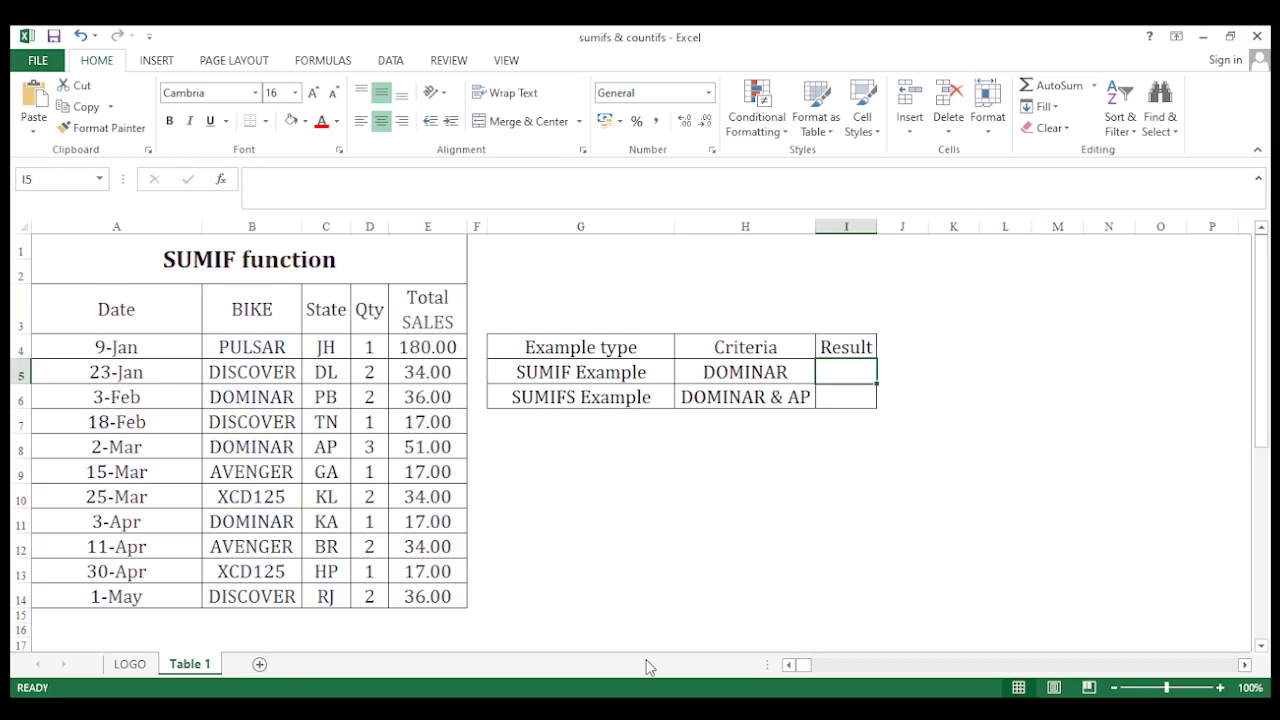
pyautogui.write('=')
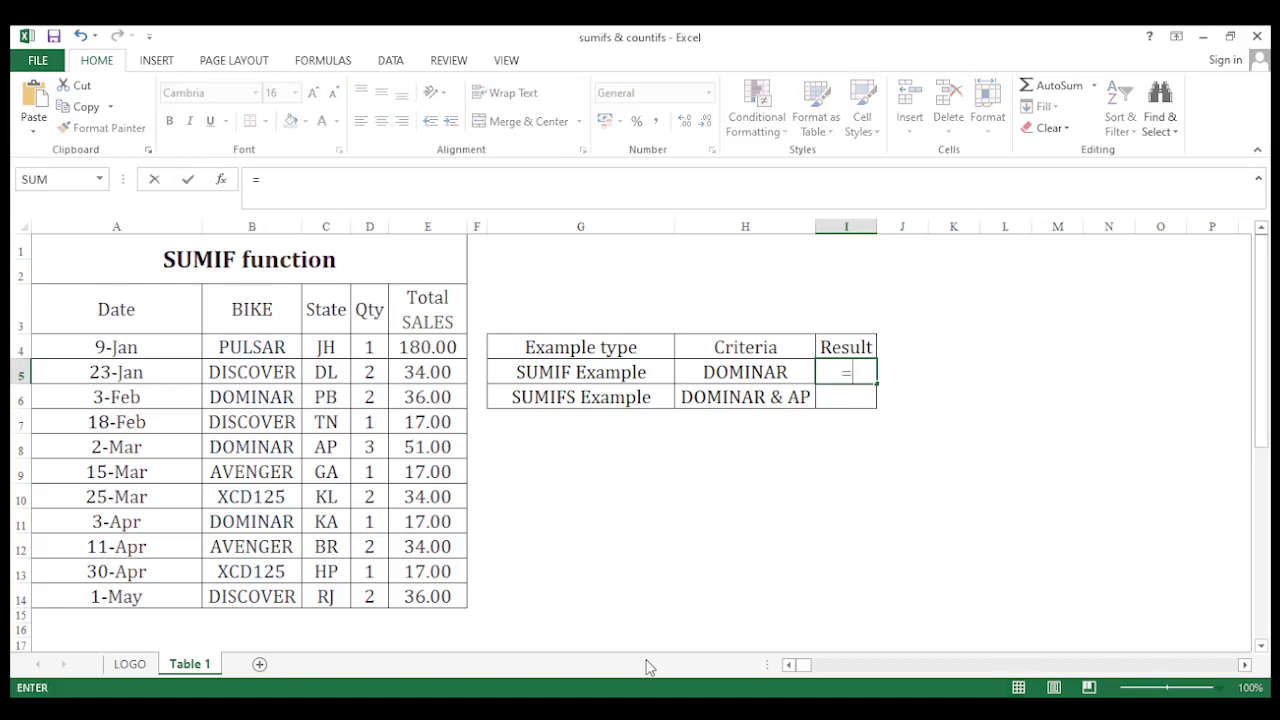
pyautogui.write('SUMIF(')
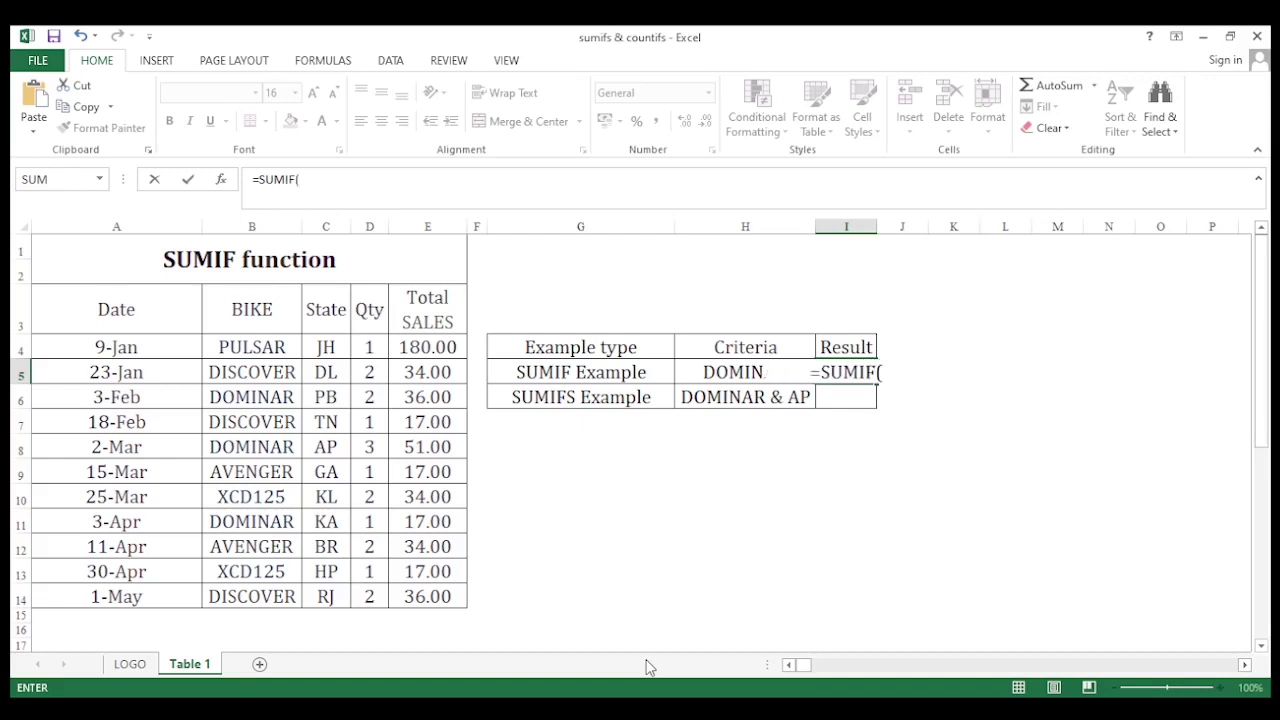
pyautogui.press('Left')
pyautogui.press('Left')
pyautogui.press('Left')
pyautogui.press('Left')
pyautogui.press('Left')
pyautogui.press('Left')
pyautogui.press('Left')
pyautogui.press('Left')
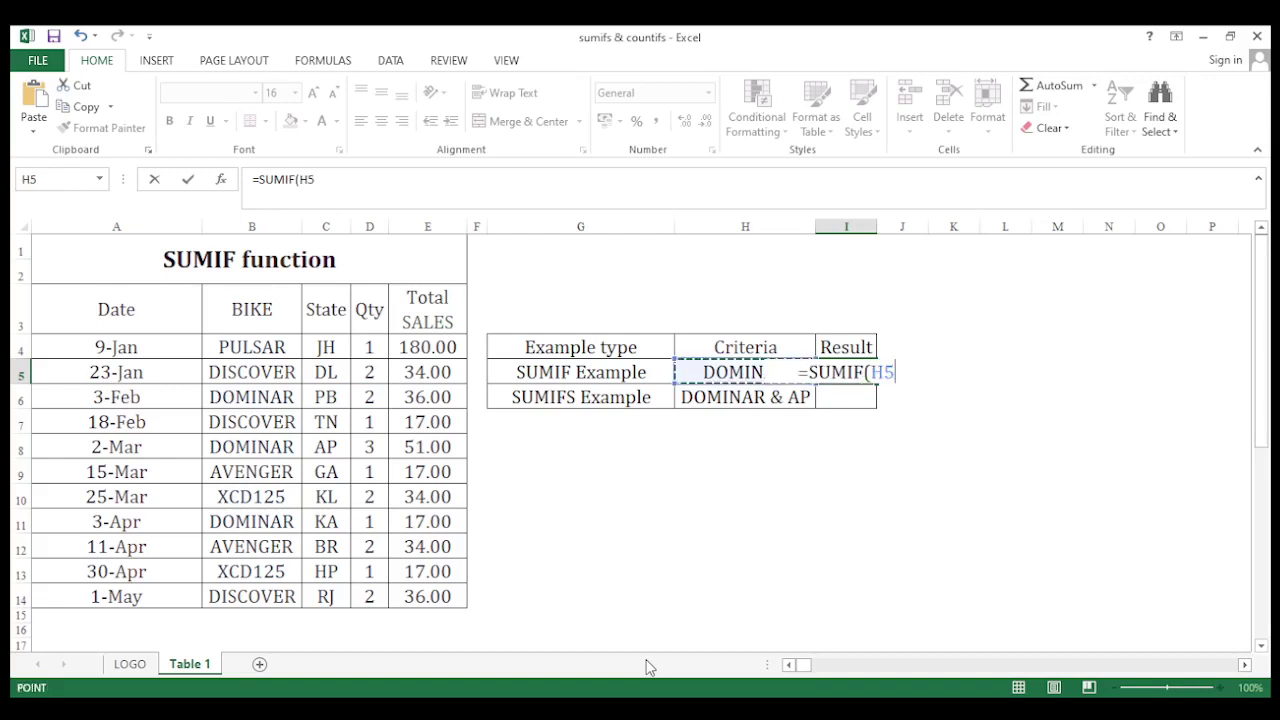
pyautogui.press('Up')
pyautogui.press('Right')
pyautogui.hotkey('ctrl', 'shift', 'Down')
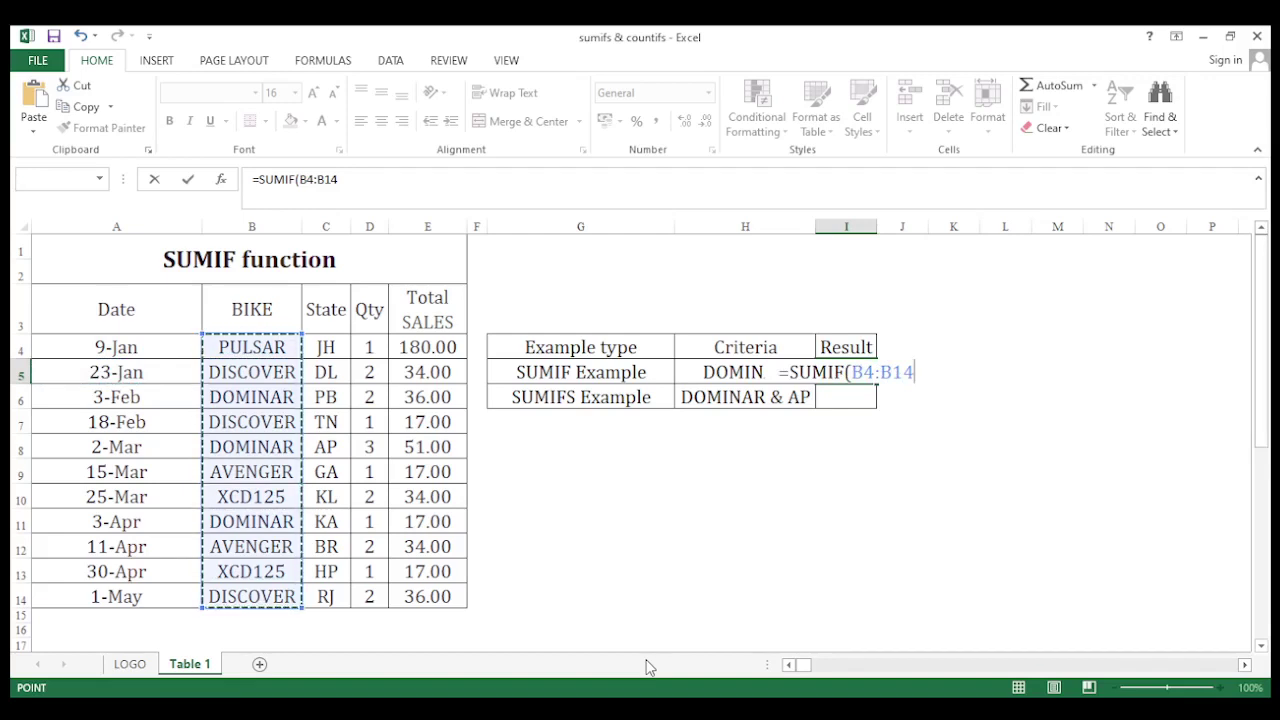
pyautogui.write(',')
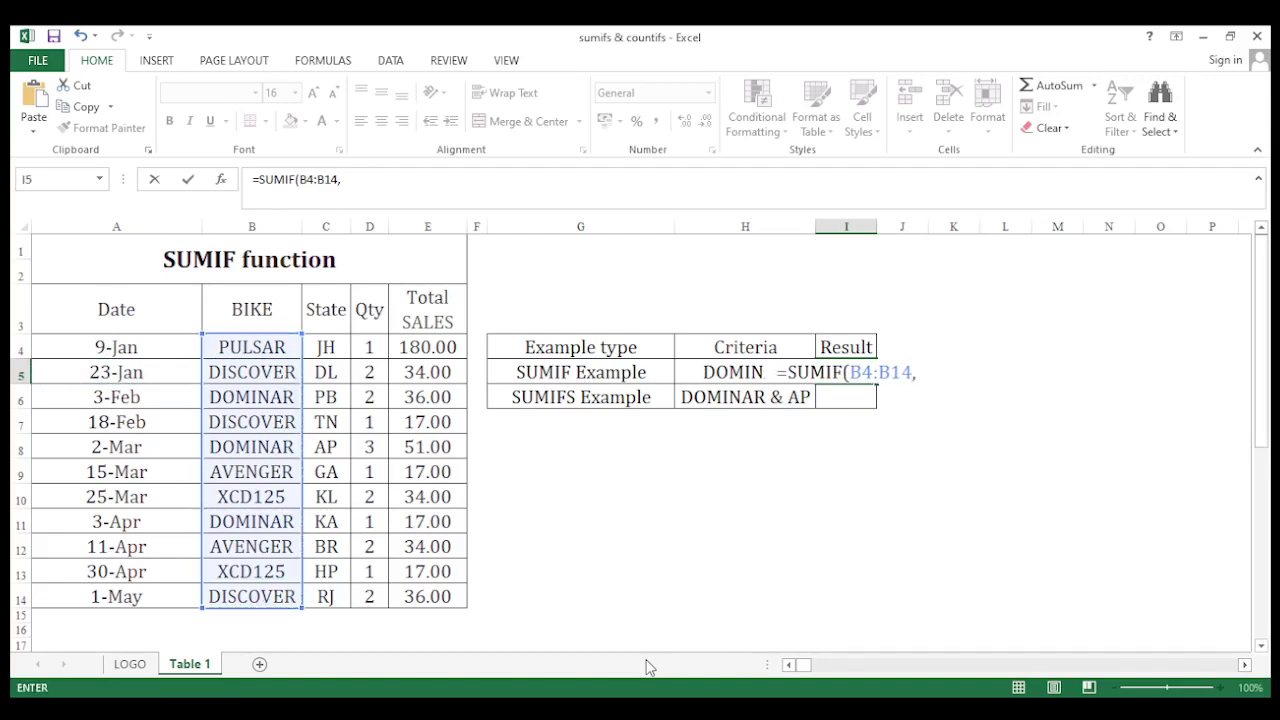
# Use the DOMINAR entry in B8 as the SUMIF formula's criterion.
pyautogui.press('Left')
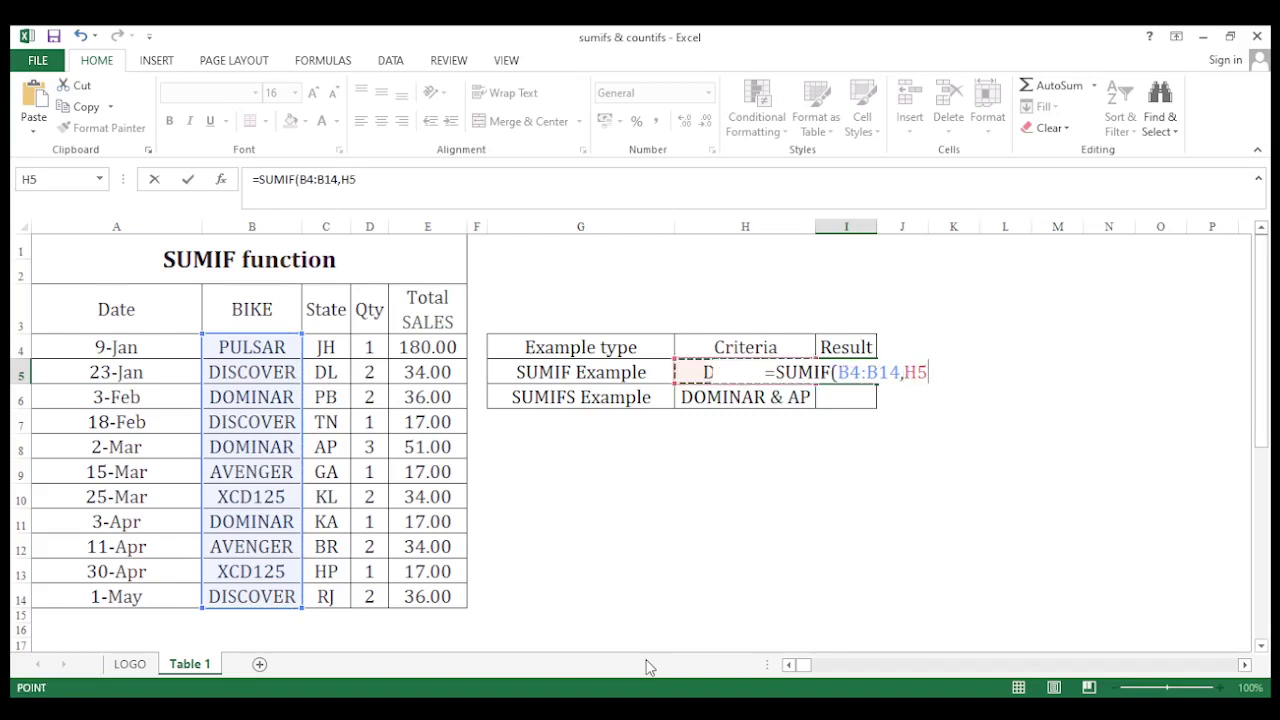
pyautogui.press('Left')
pyautogui.press('Left')
pyautogui.press('Left')
pyautogui.press('Left')
pyautogui.press('Left')
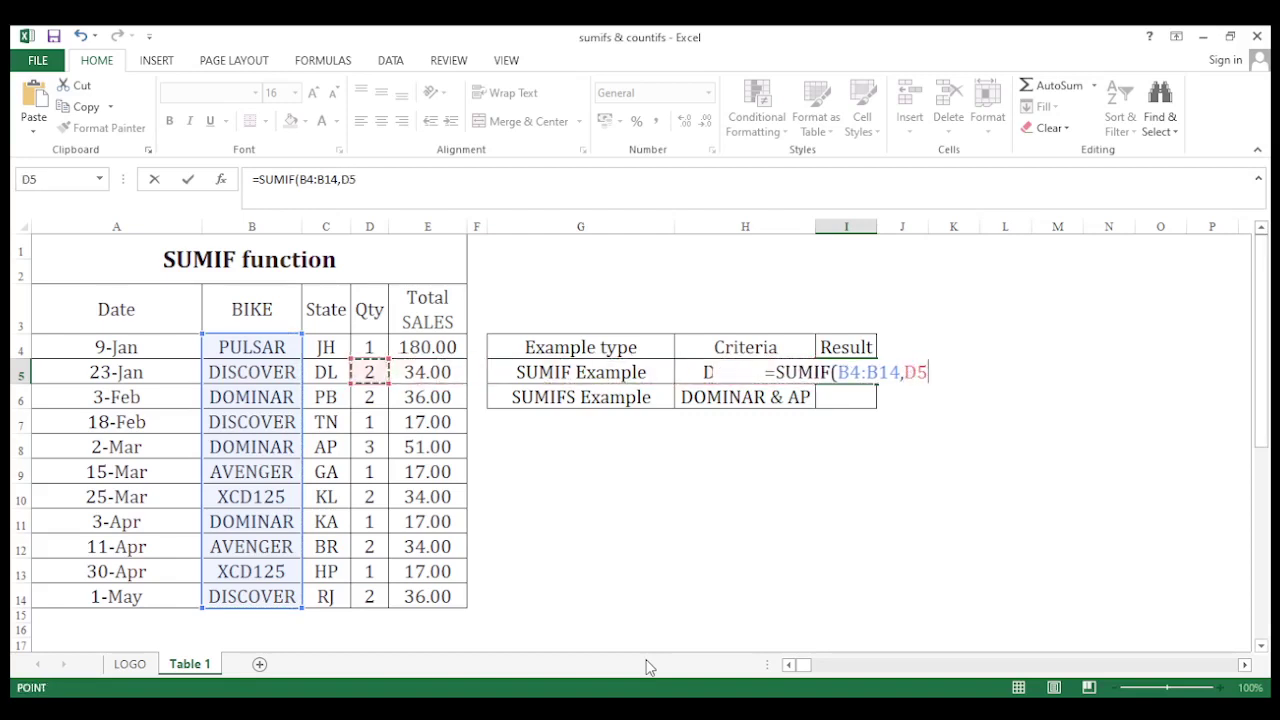
pyautogui.press('Down')
pyautogui.press('Left')
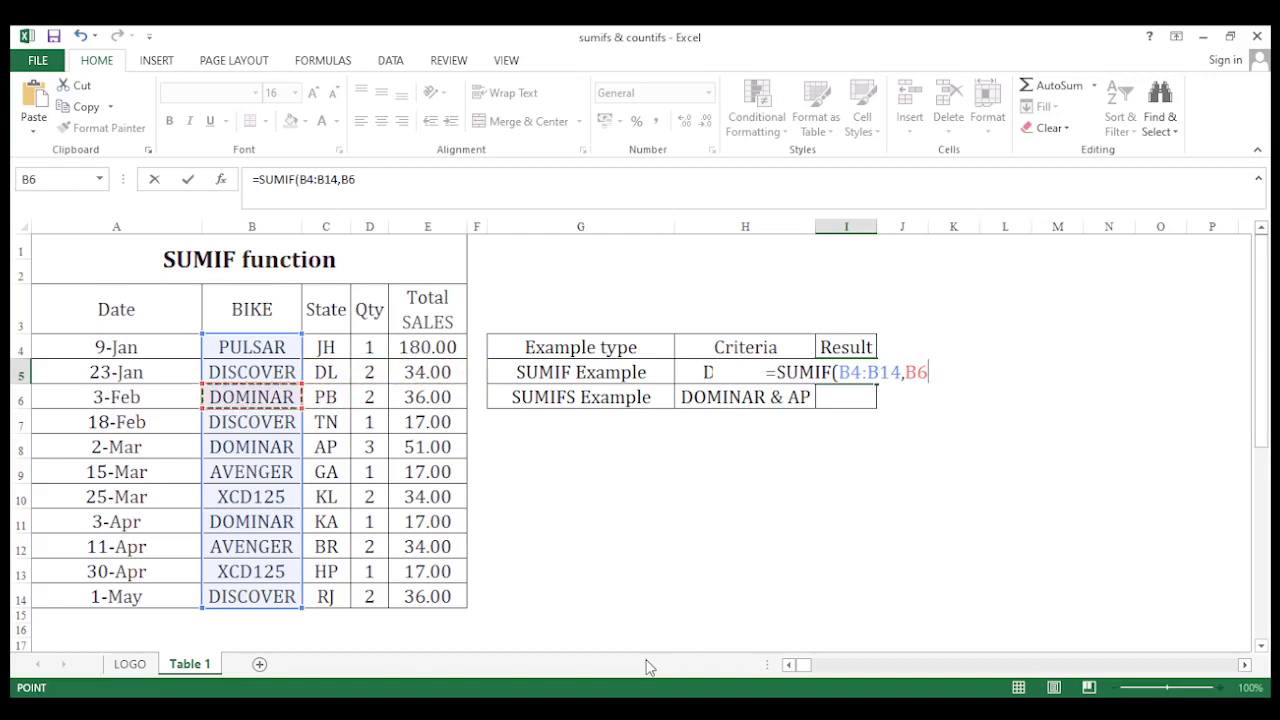
pyautogui.press('Down')
pyautogui.press('Down')
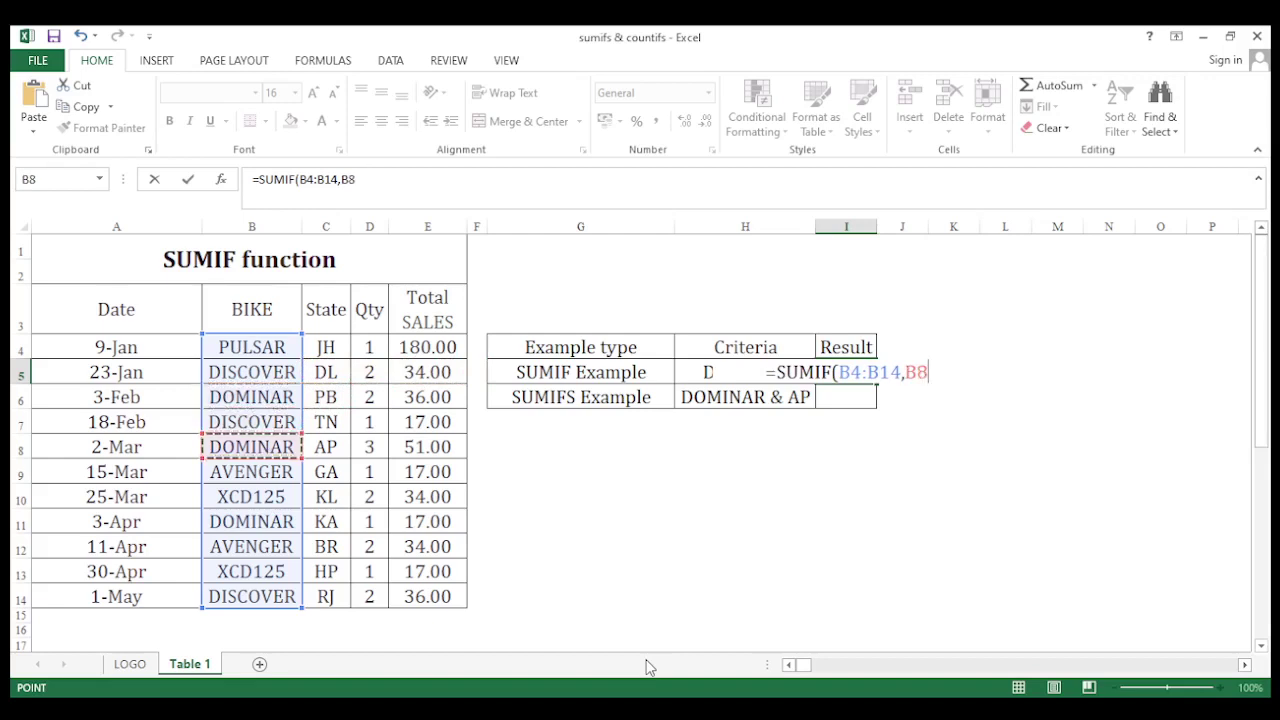
pyautogui.write(',')
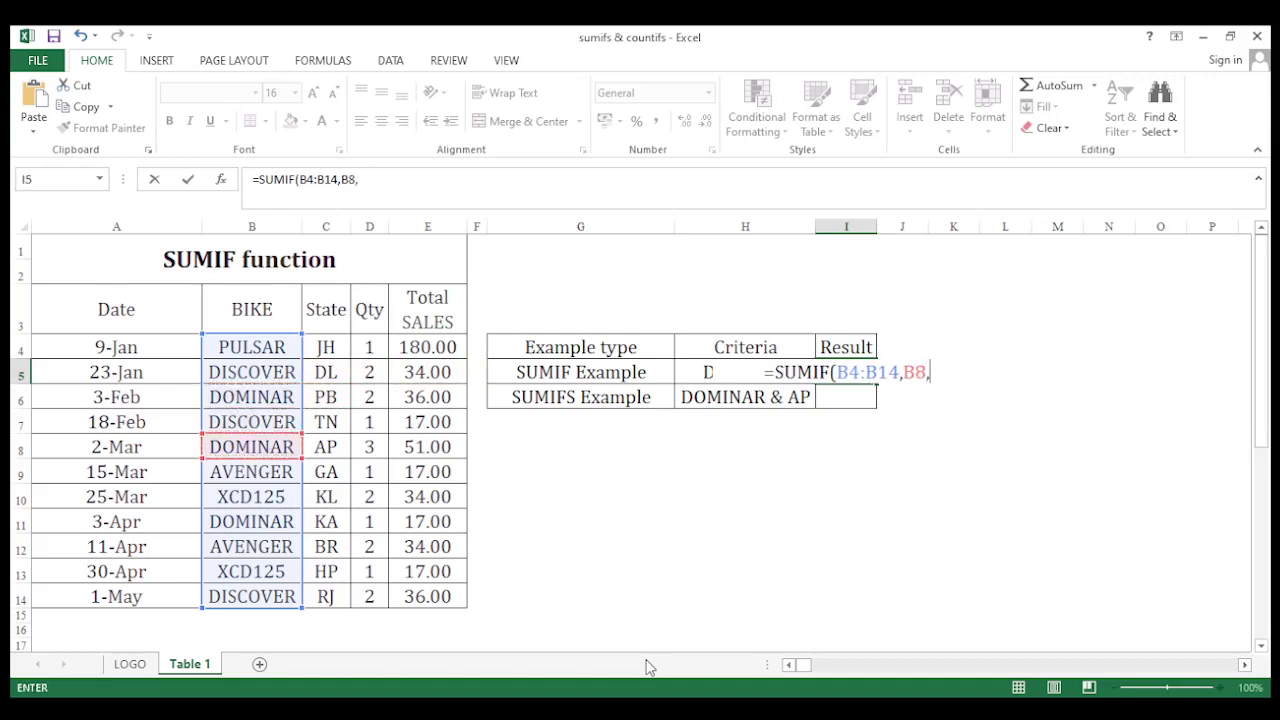
# Set the Total SALES values in E4:E14 as the sum range and complete the SUMIF formula.
pyautogui.press('Left')
pyautogui.press('Left')
pyautogui.press('Left')
pyautogui.press('Left')
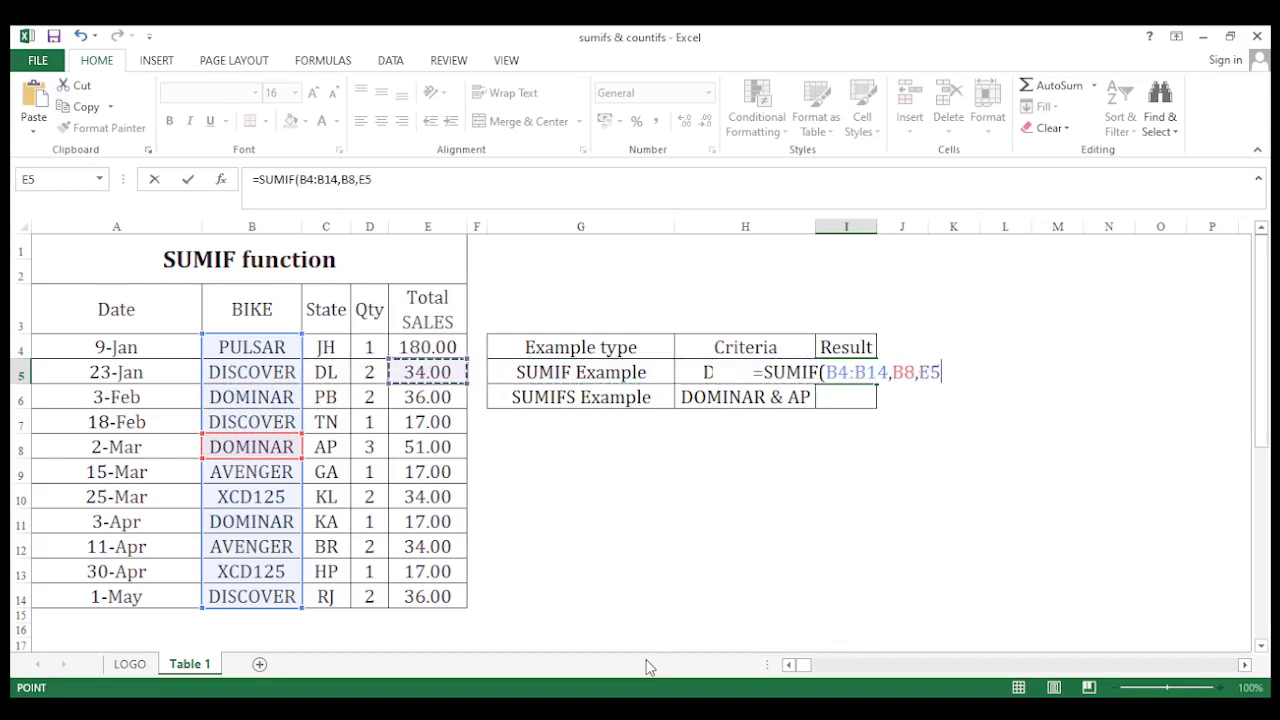
pyautogui.press('Up')
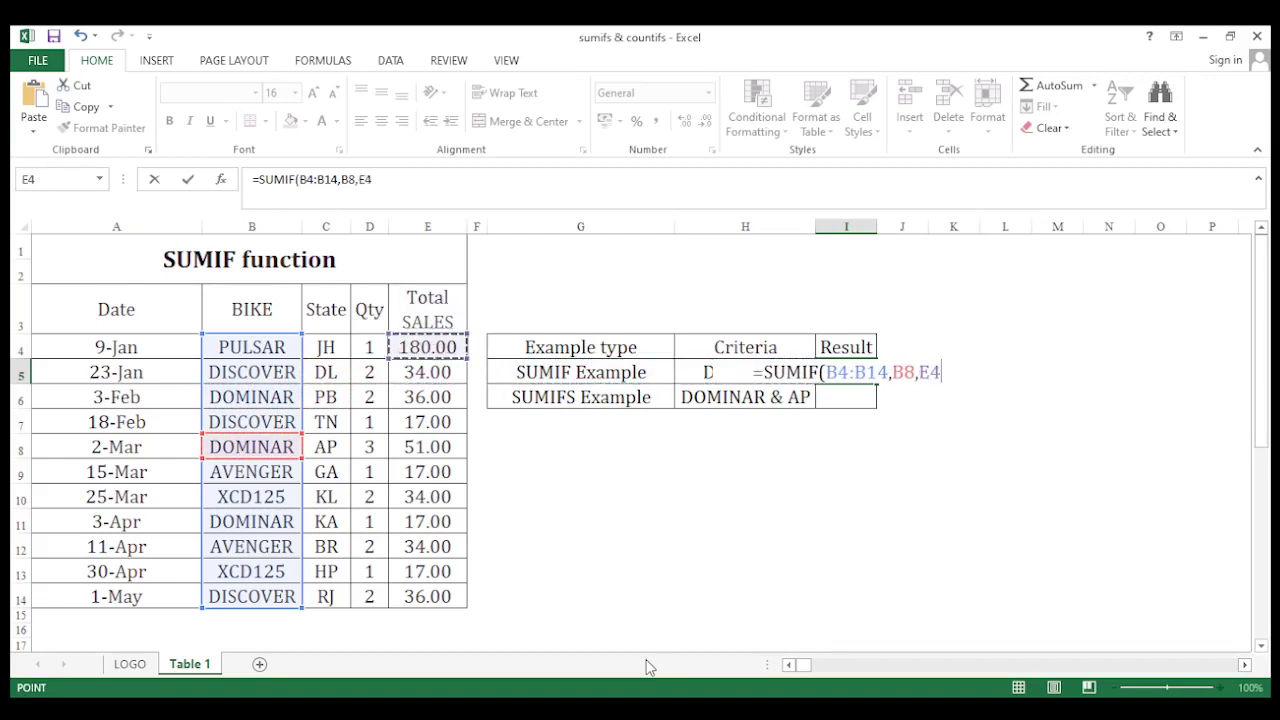
pyautogui.hotkey('ctrl', 'shift', 'Down')
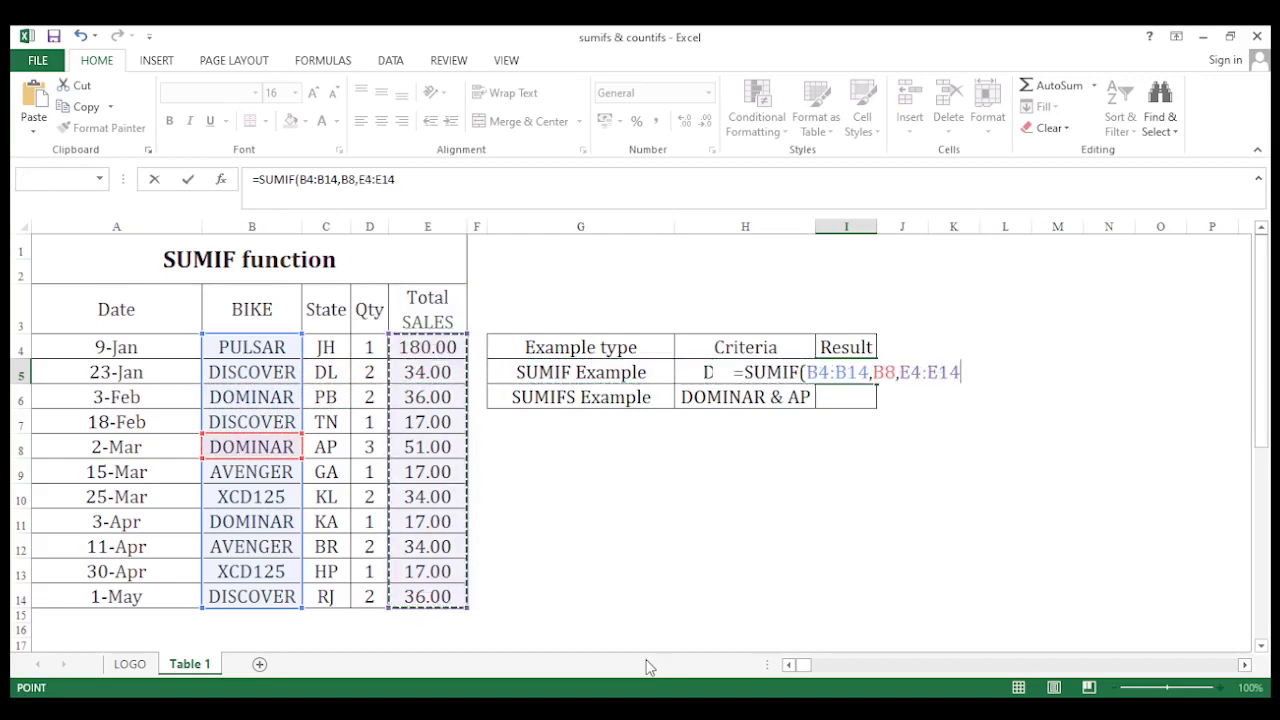
pyautogui.press('Return')
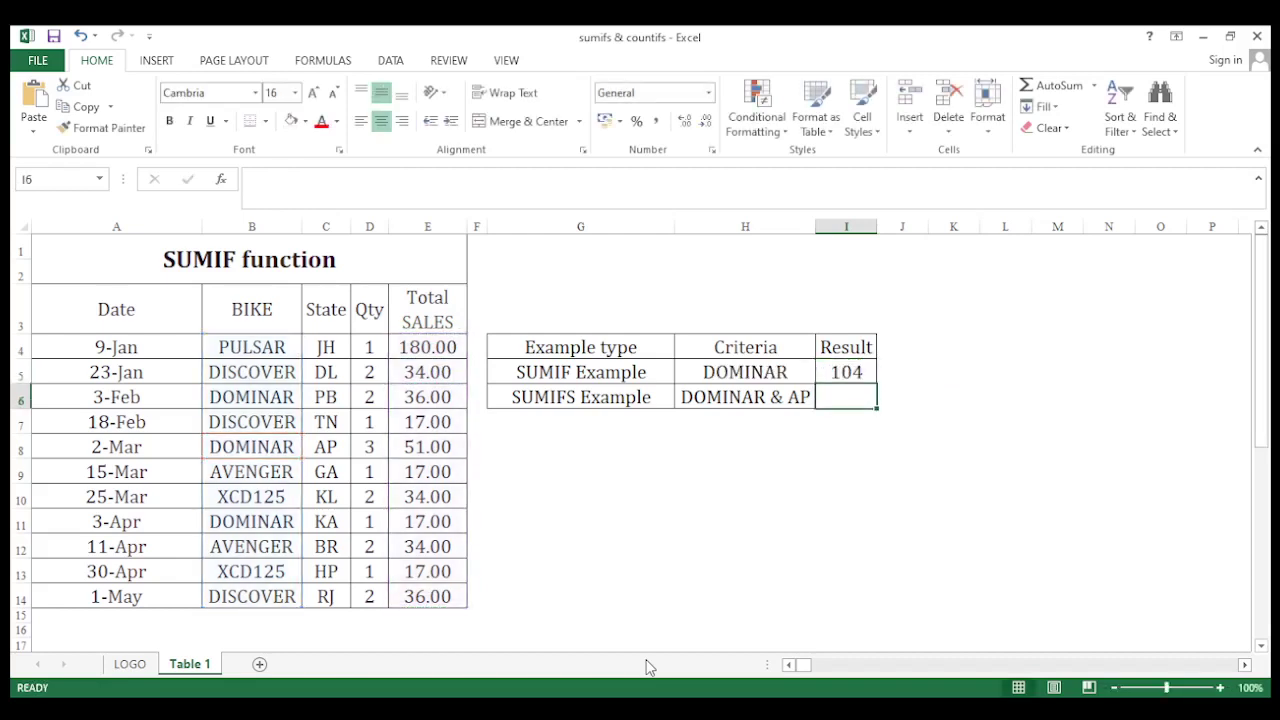
# Add filters to the sales table's header row, A3:E3.
pyautogui.press('Up')
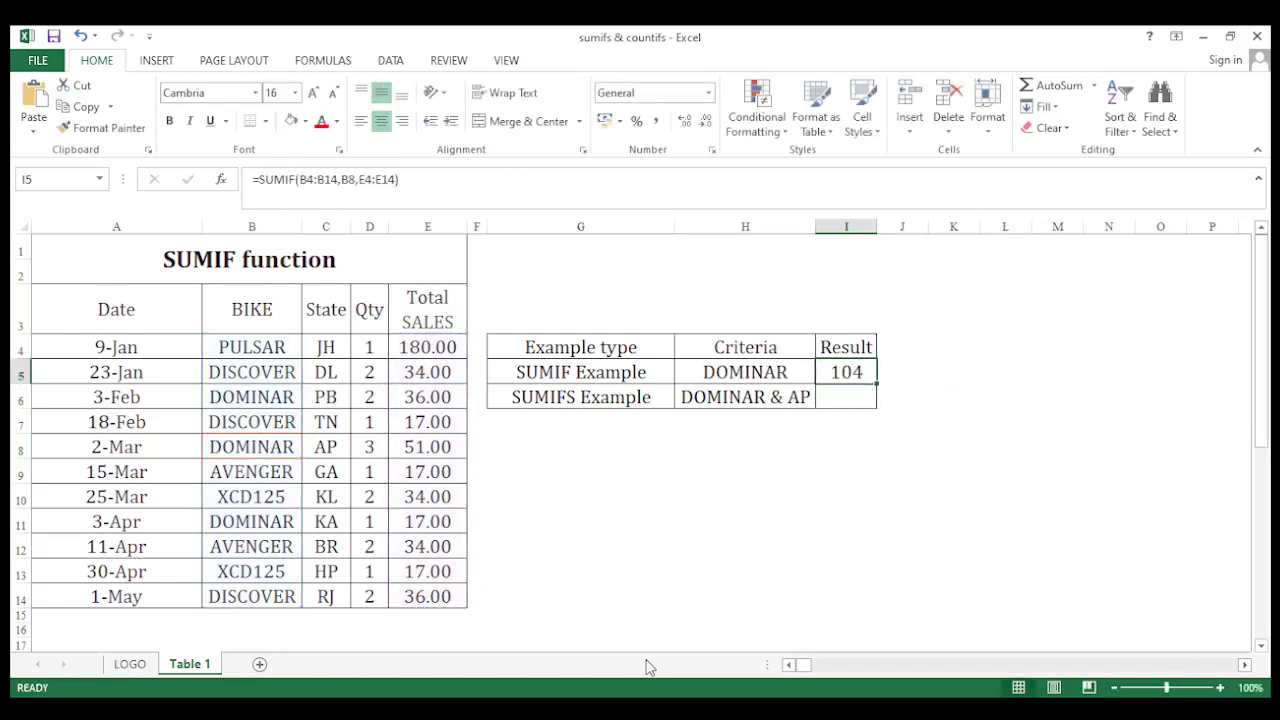
pyautogui.press('Left')
pyautogui.press('Left')
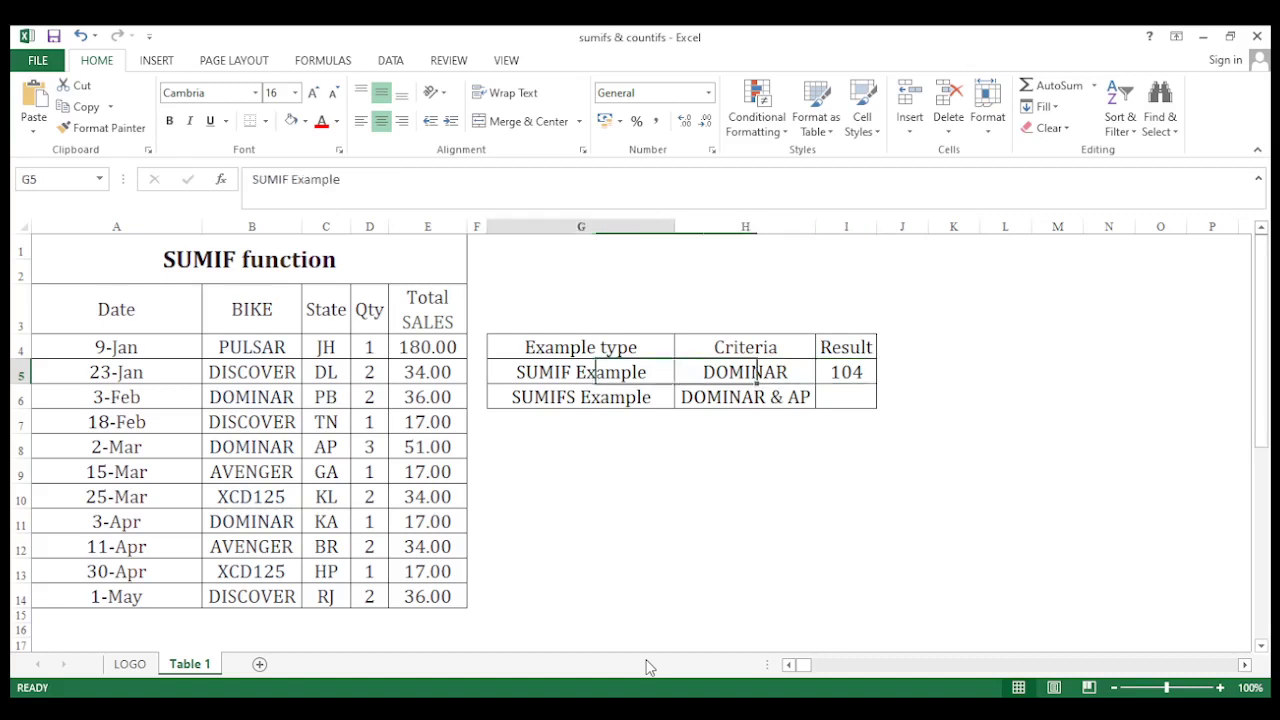
pyautogui.press('Left')
pyautogui.press('Left')
pyautogui.press('Up')
pyautogui.press('Up')
pyautogui.hotkey('shift', 'Left')
pyautogui.hotkey('shift', 'Left')
pyautogui.hotkey('shift', 'Left')
pyautogui.hotkey('shift', 'Left')
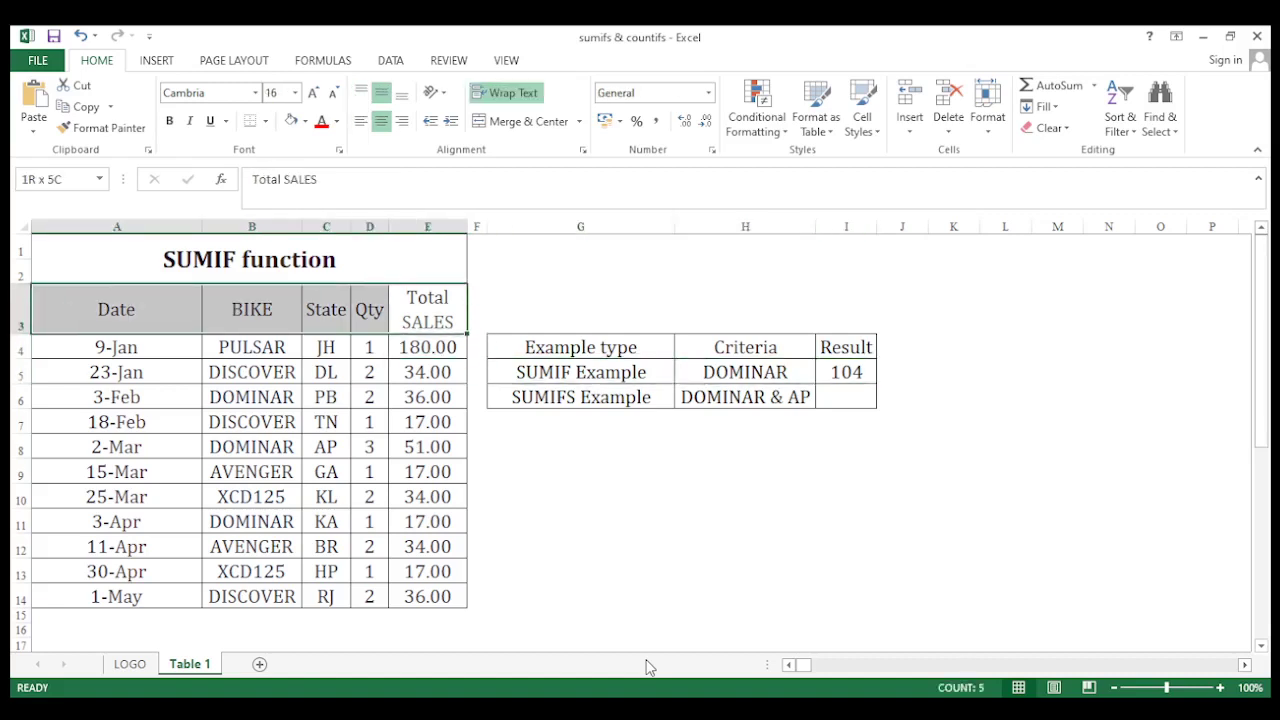
pyautogui.hotkey('ctrl', 'shift', 'l')
# Filter the BIKE column to show only DOMINAR records.
pyautogui.press('Left')
pyautogui.press('Left')
pyautogui.press('Left')
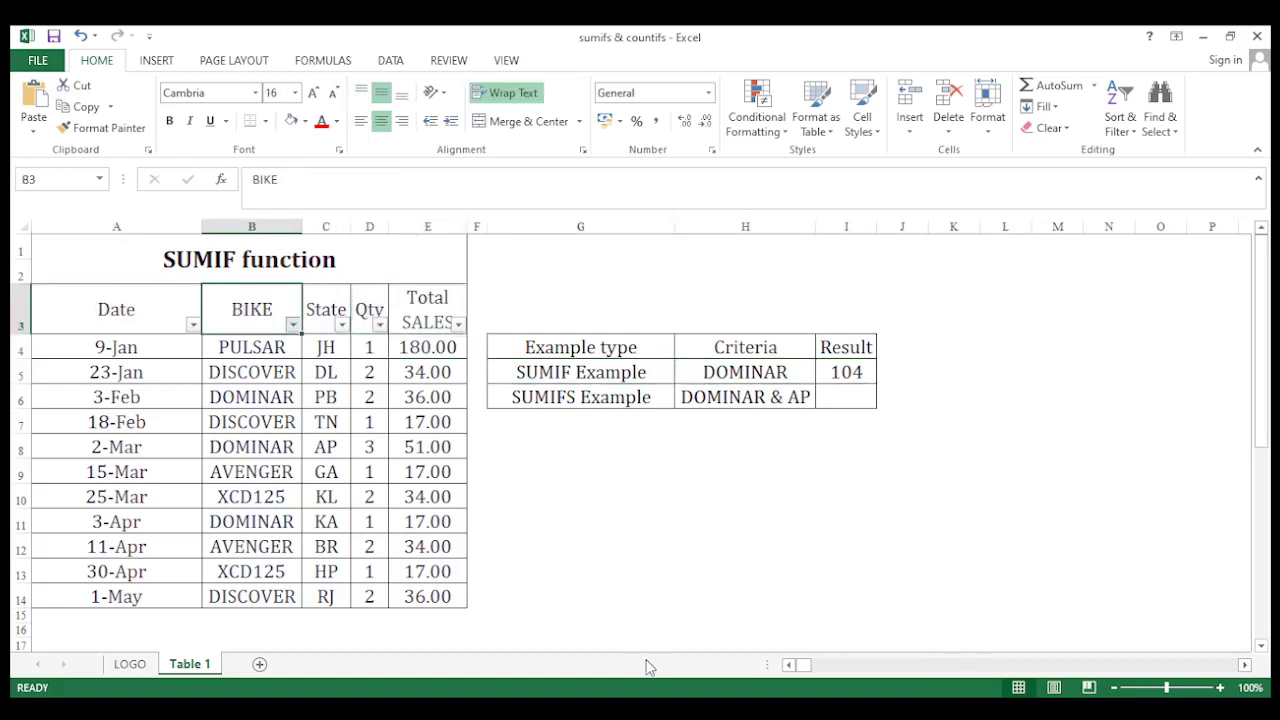
pyautogui.press('Return')
pyautogui.press('Right')
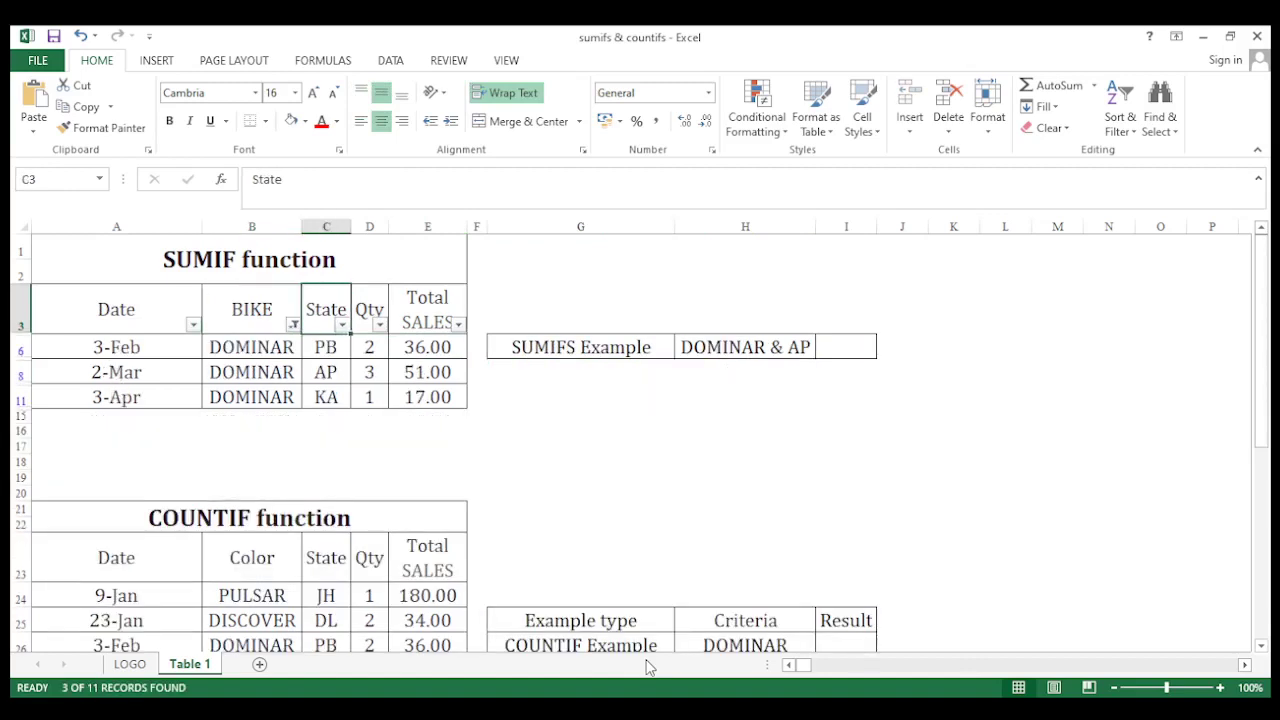
# Check the sum of the filtered DOMINAR records' Total SALES values.
pyautogui.press('Right')
pyautogui.press('Down')
pyautogui.press('Right')
pyautogui.hotkey('shift', 'Down')
pyautogui.hotkey('shift', 'Down')
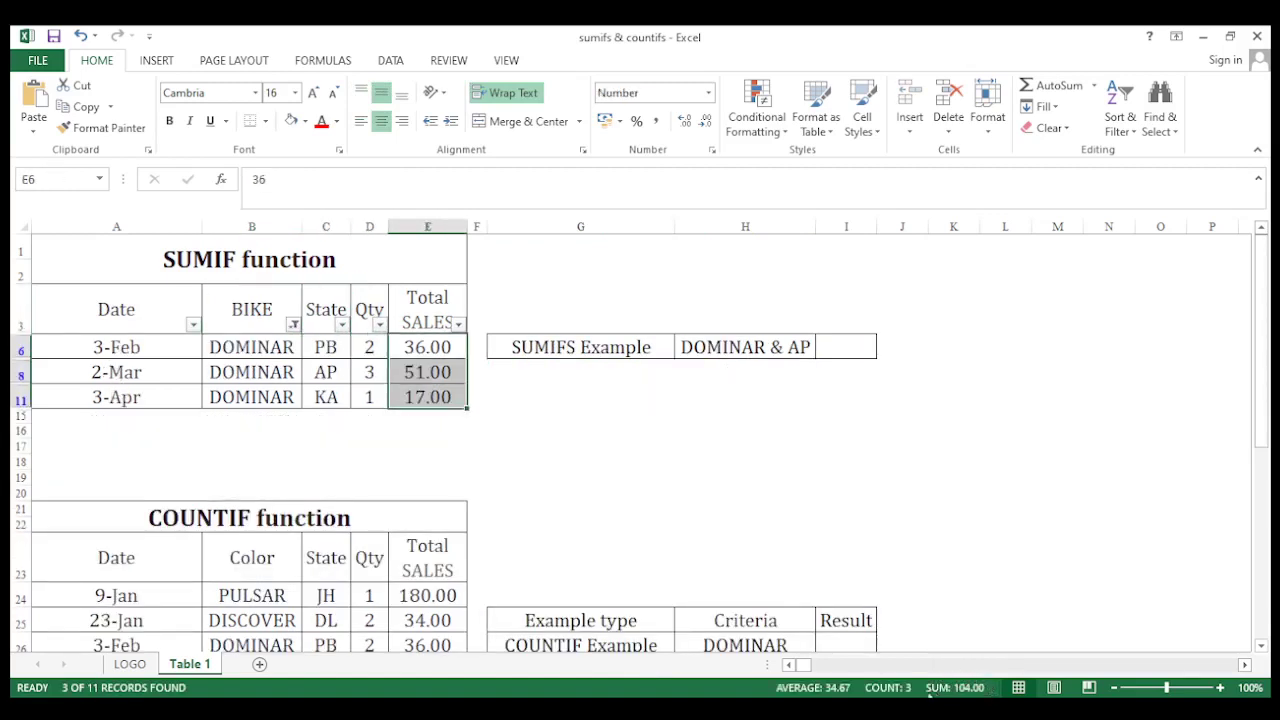
# Remove the filters from the sales table so all records are shown.
pyautogui.press('Up')
pyautogui.press('Left')
pyautogui.press('Left')
pyautogui.hotkey('ctrl', 'shift', 'l')
pyautogui.press('Down')
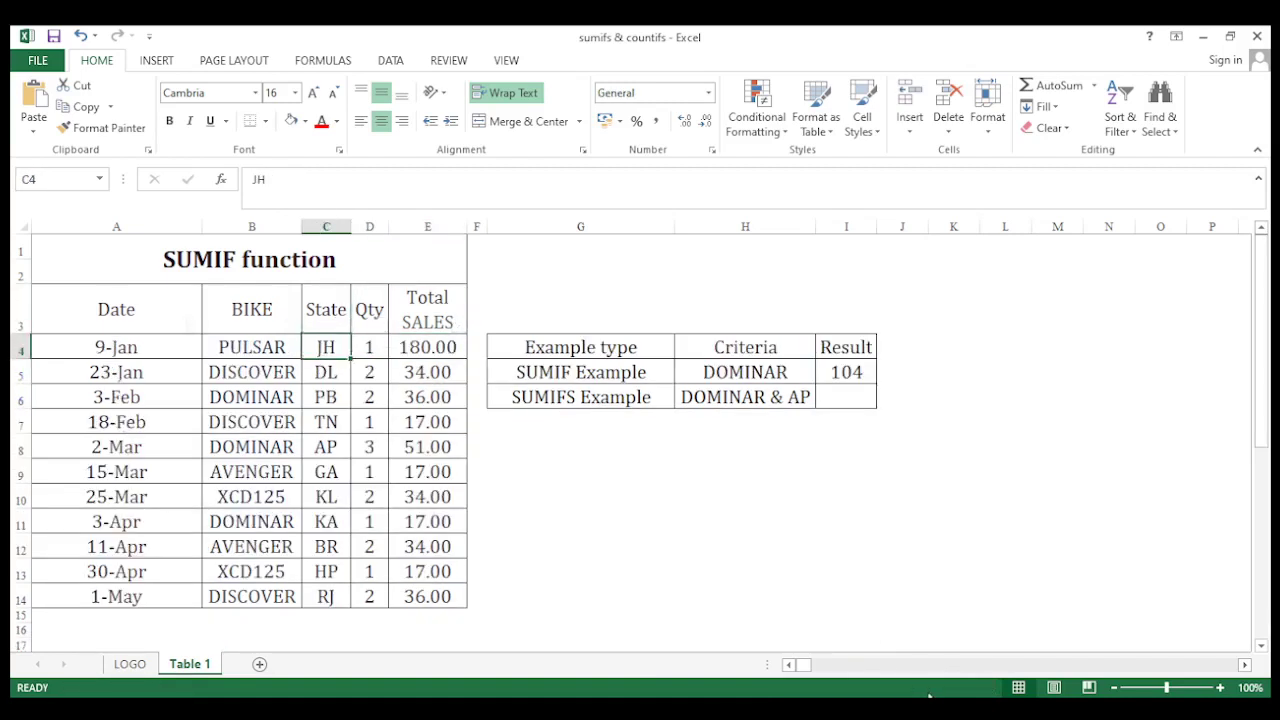
# Test the SUMIF result by setting the 3-Feb DOMINAR record's Total SALES to 46, and undo the change.
pyautogui.press('Right')
pyautogui.press('Down')
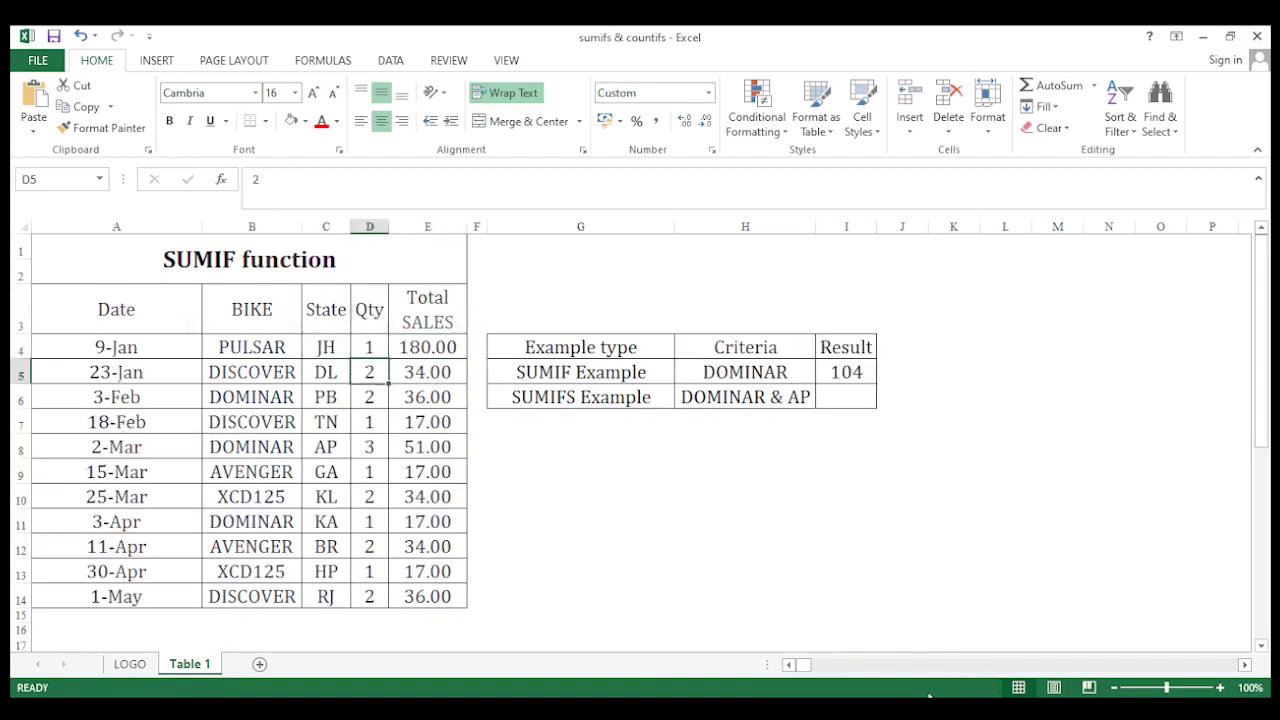
pyautogui.press('Left')
pyautogui.press('Down')
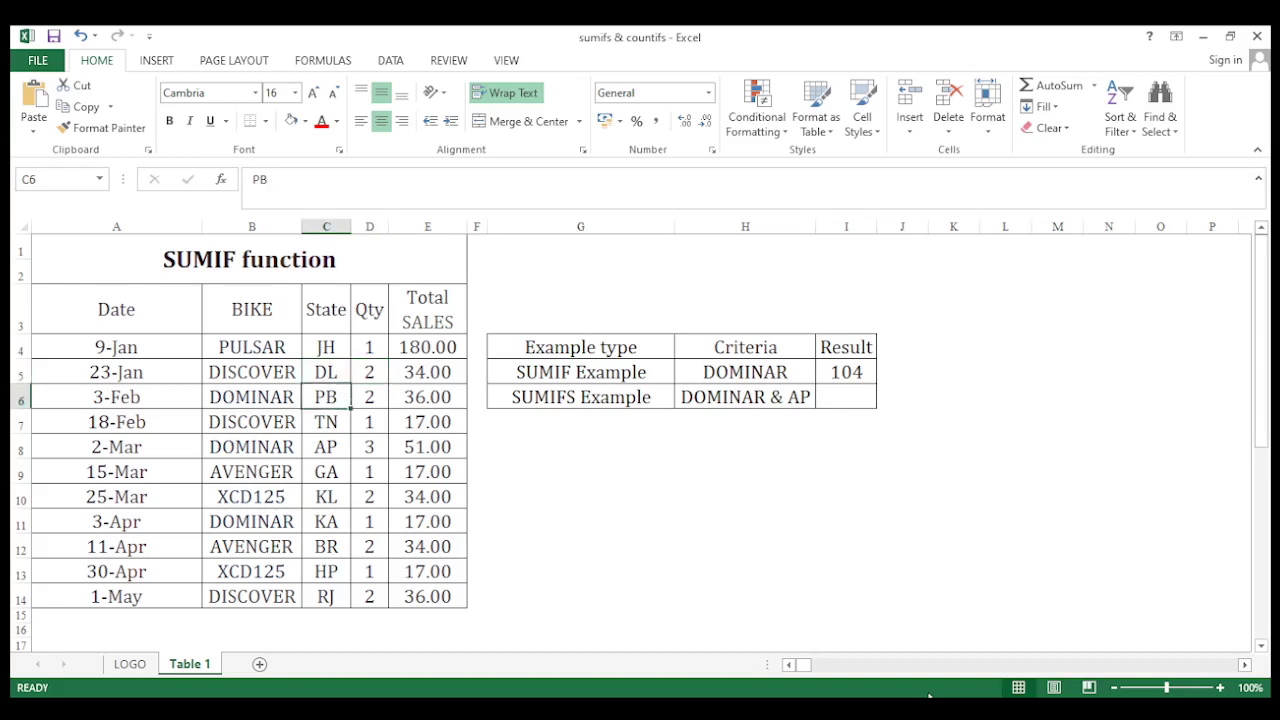
pyautogui.press('Left')
pyautogui.press('Right')
pyautogui.press('Right')
pyautogui.press('Right')
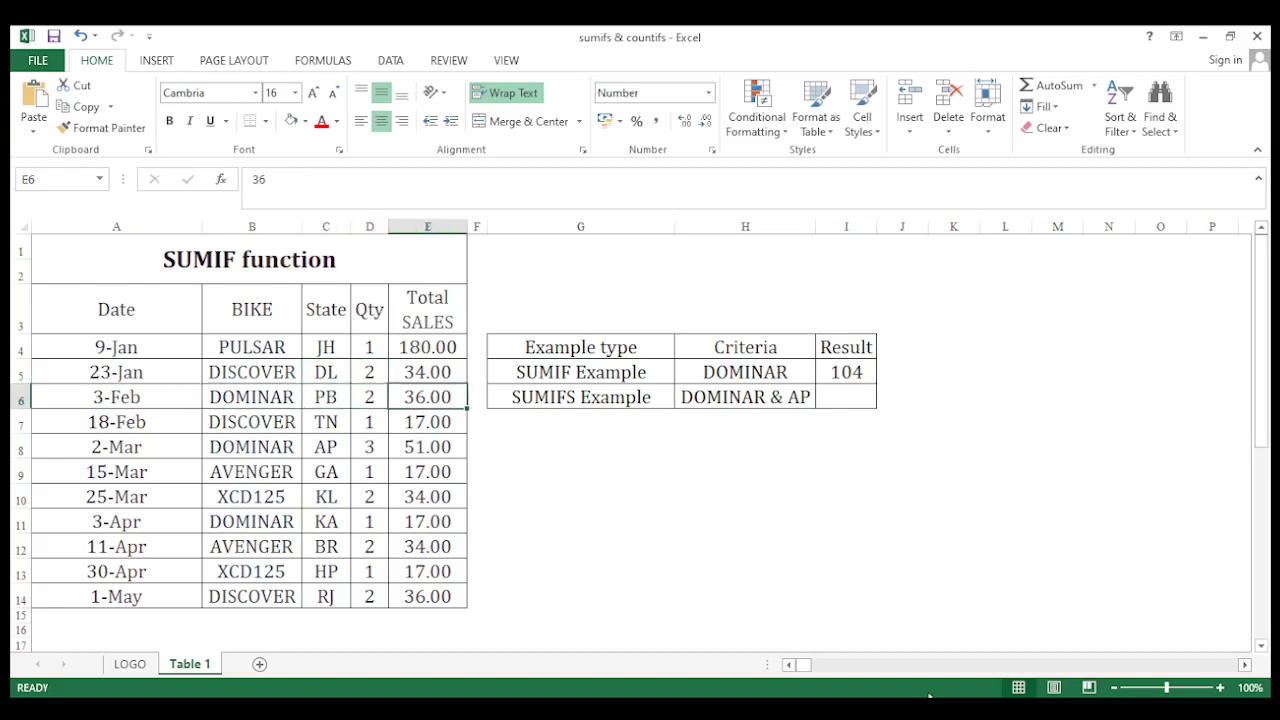
pyautogui.write('4')
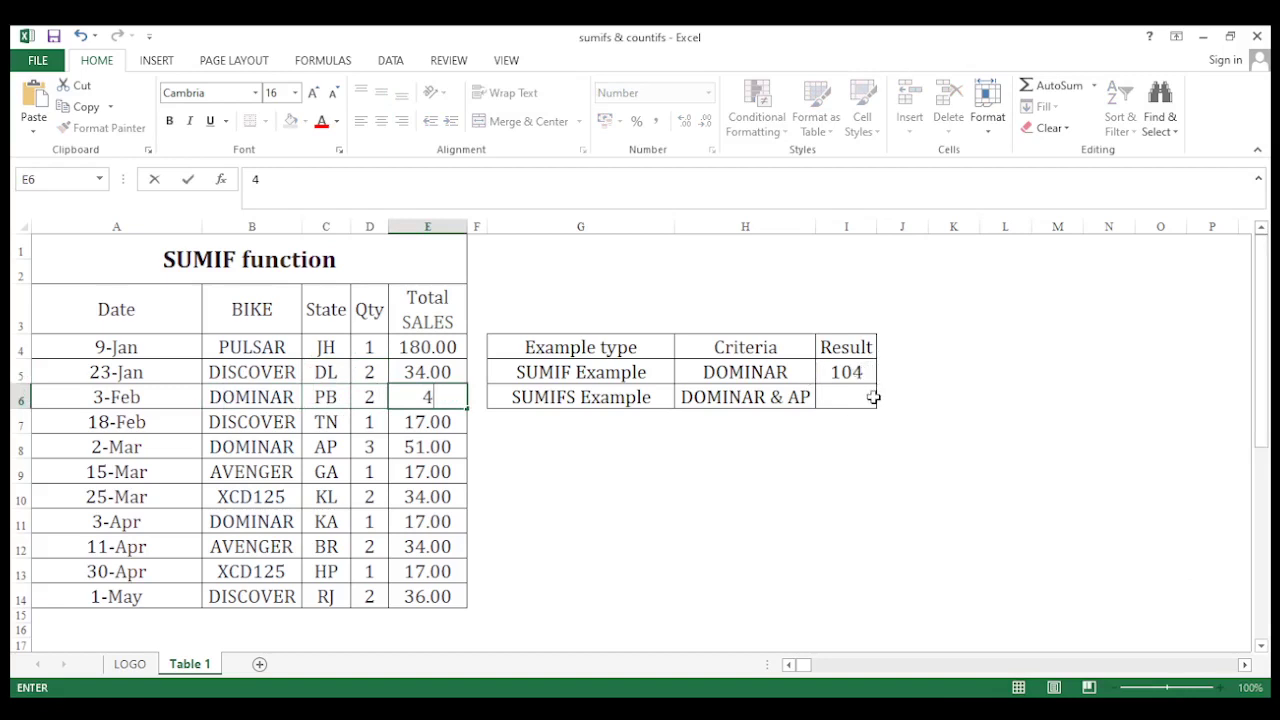
pyautogui.write('6')
pyautogui.press('Return')
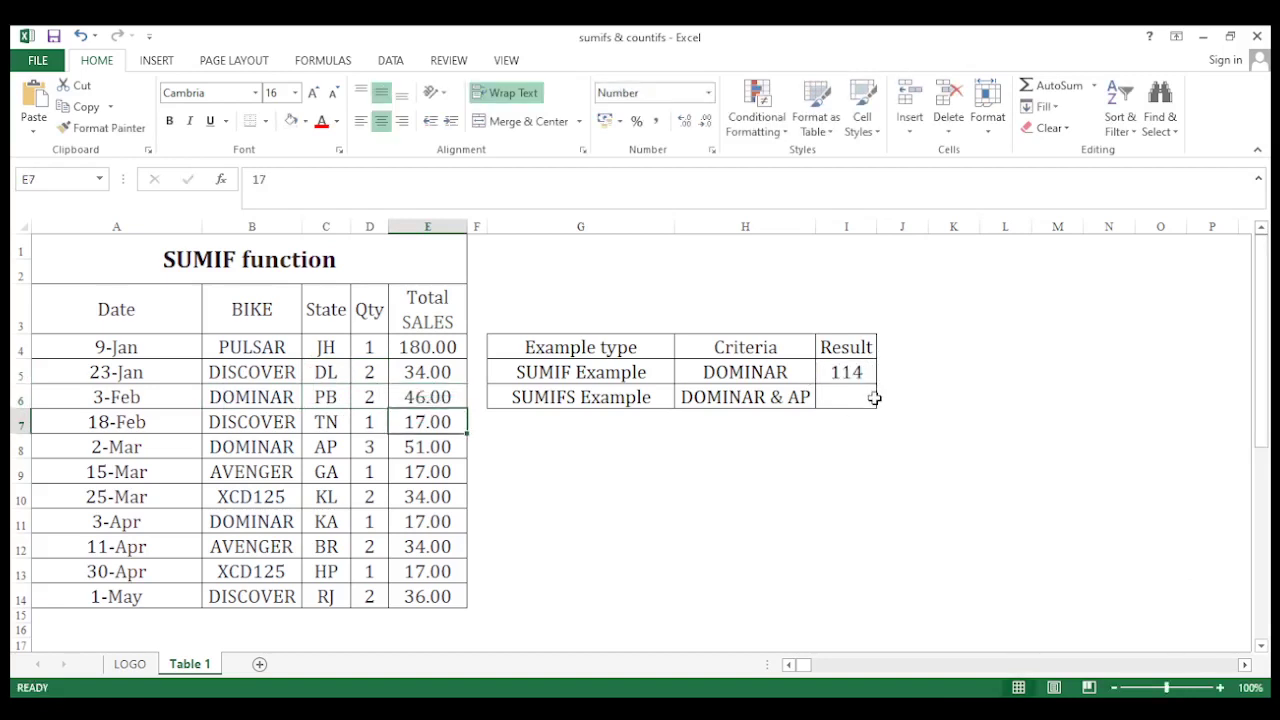
pyautogui.press('Up')
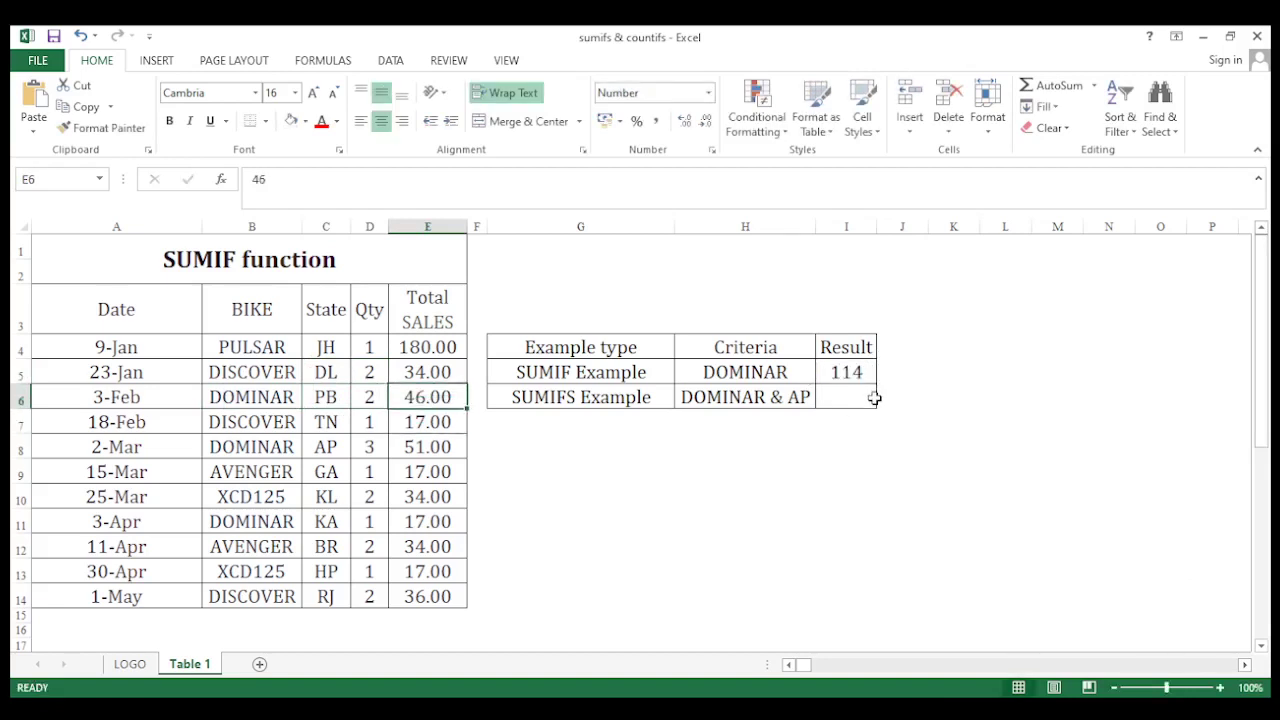
pyautogui.hotkey('ctrl', 'z')
# Review the two parts of the DOMINAR & AP criteria for the SUMIFS Example, leaving the text as it is.
pyautogui.click(874, 398)
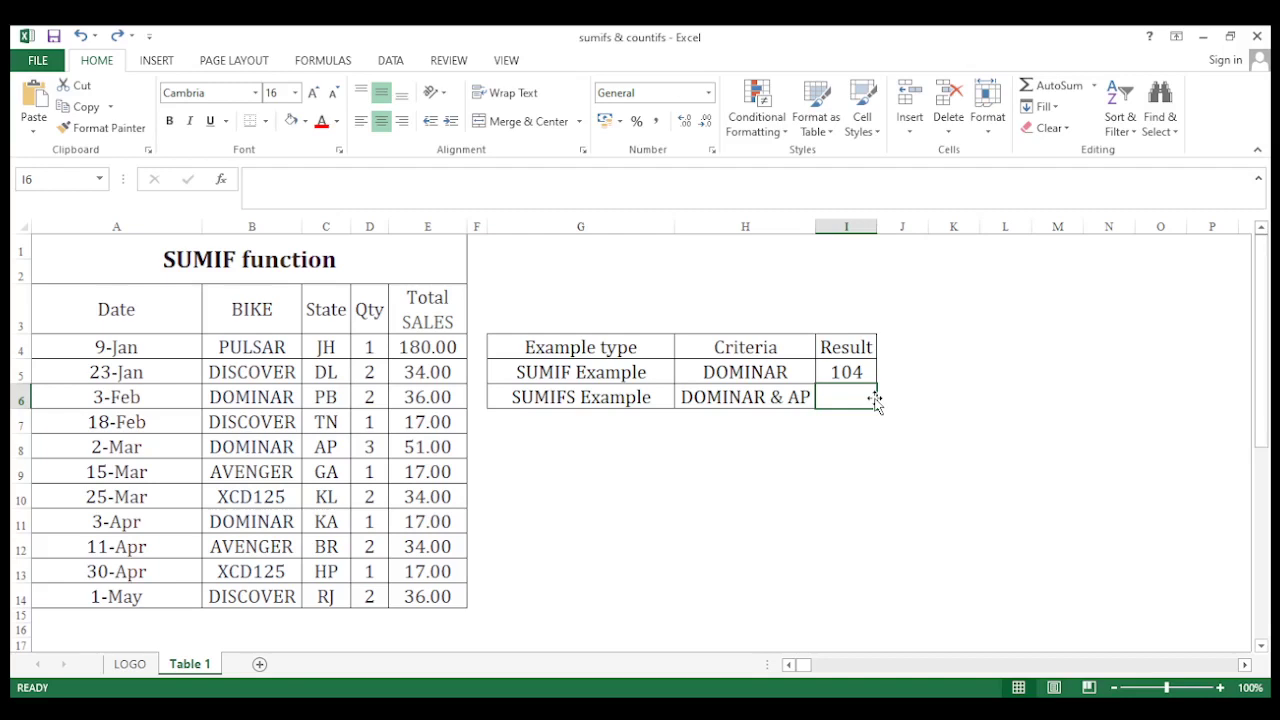
pyautogui.press('Left')
pyautogui.press('F2')
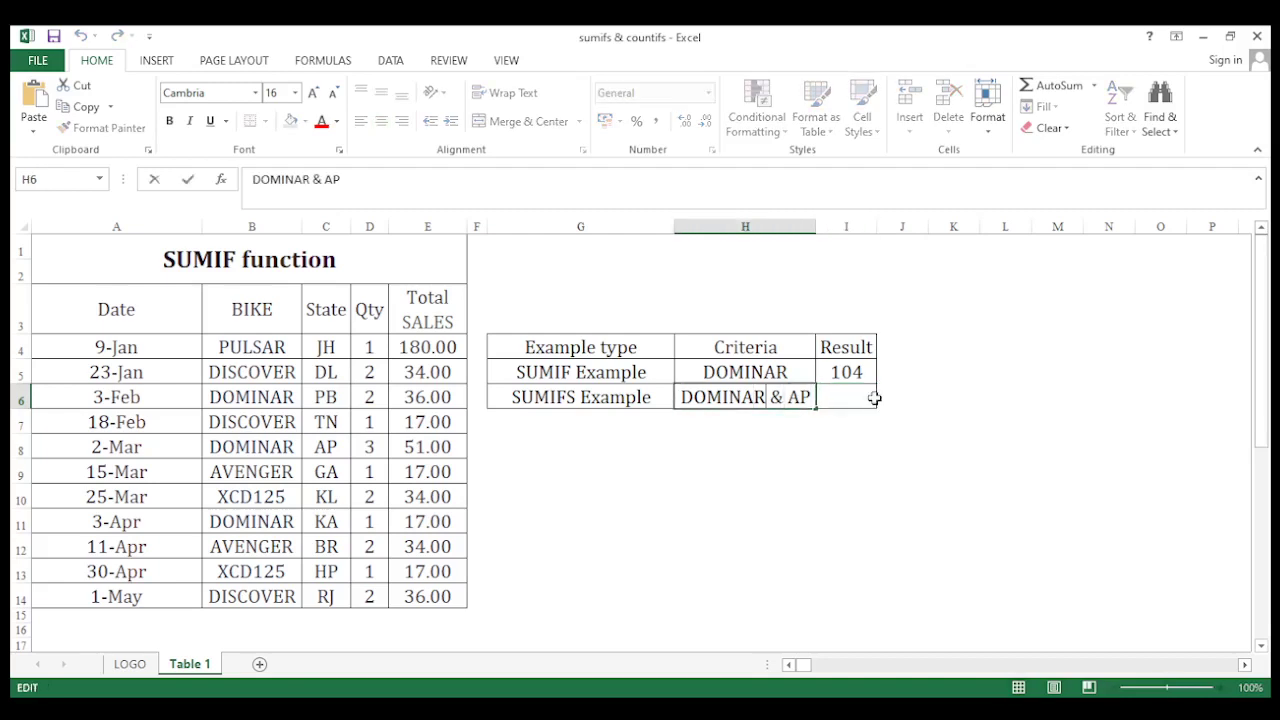
pyautogui.hotkey('ctrl', 'shift', 'Left')
pyautogui.hotkey('ctrl', 'Right')
pyautogui.hotkey('ctrl', 'shift', 'Right')
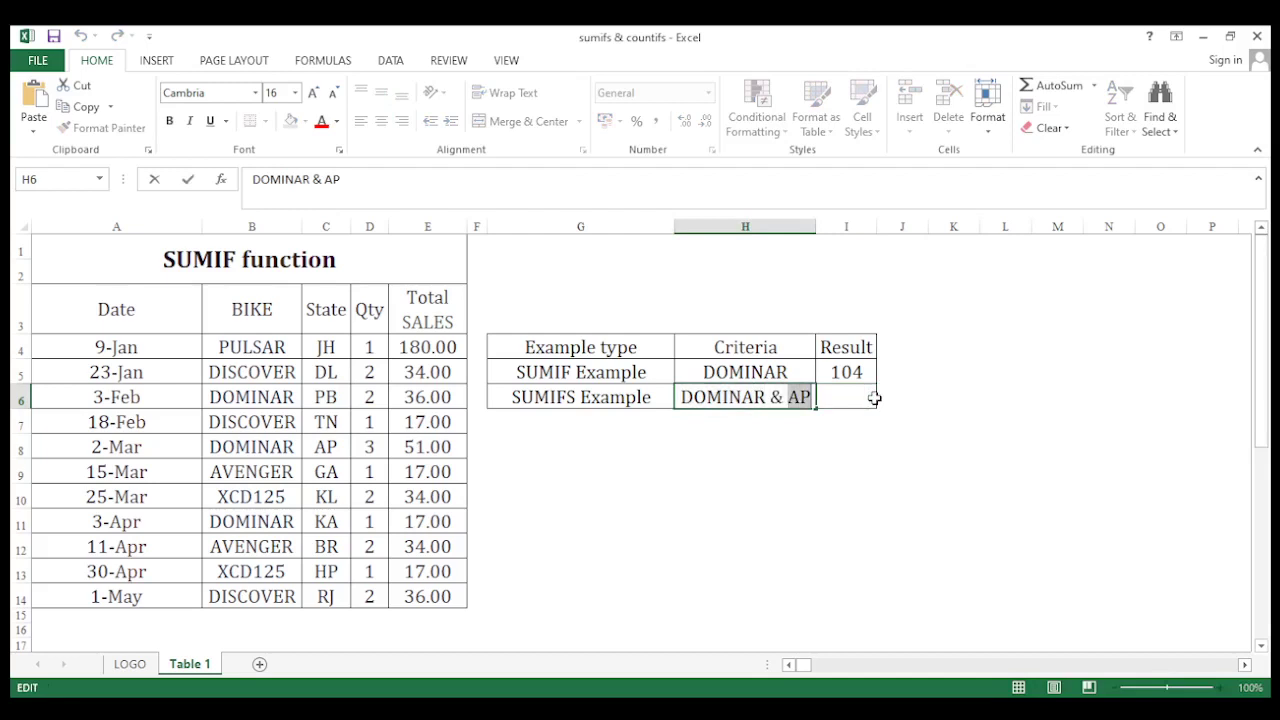
pyautogui.press('Return')
pyautogui.press('Up')
pyautogui.press('Right')
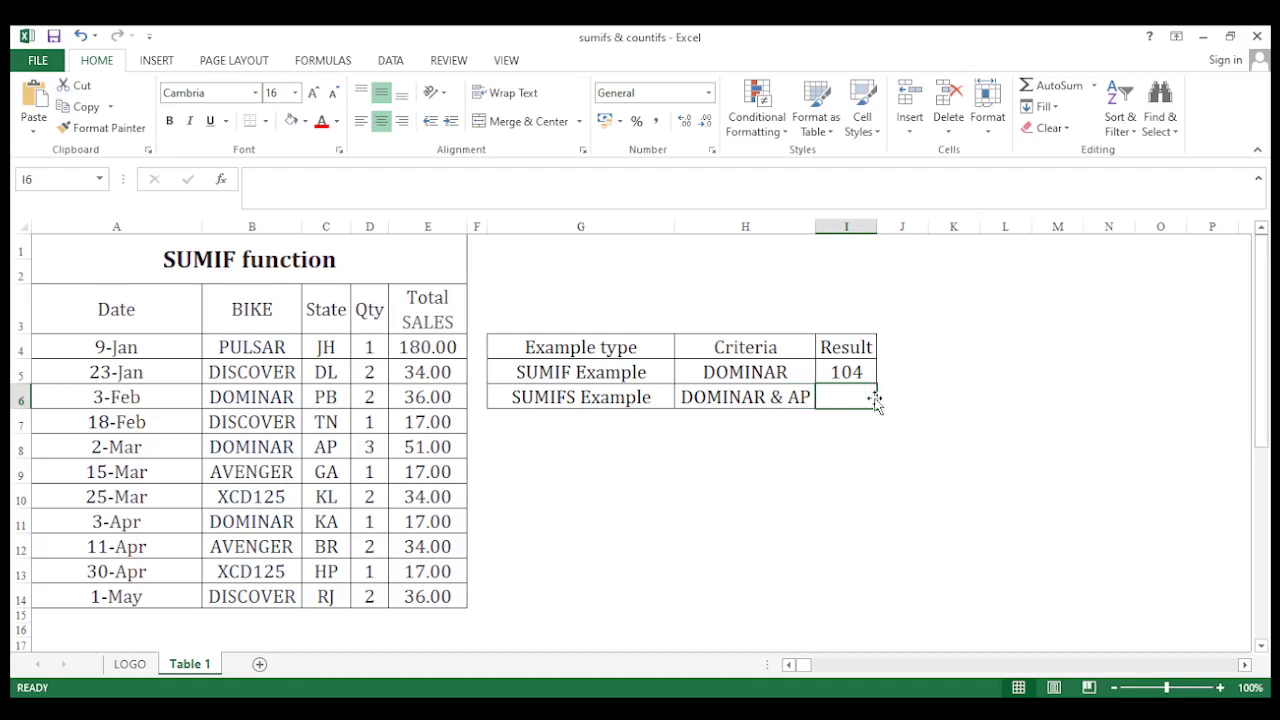
# Start a SUMIFS formula in the SUMIFS Example's Result cell with the Total SALES values E4:E14 as the sum range.
pyautogui.write('=SUMIF')
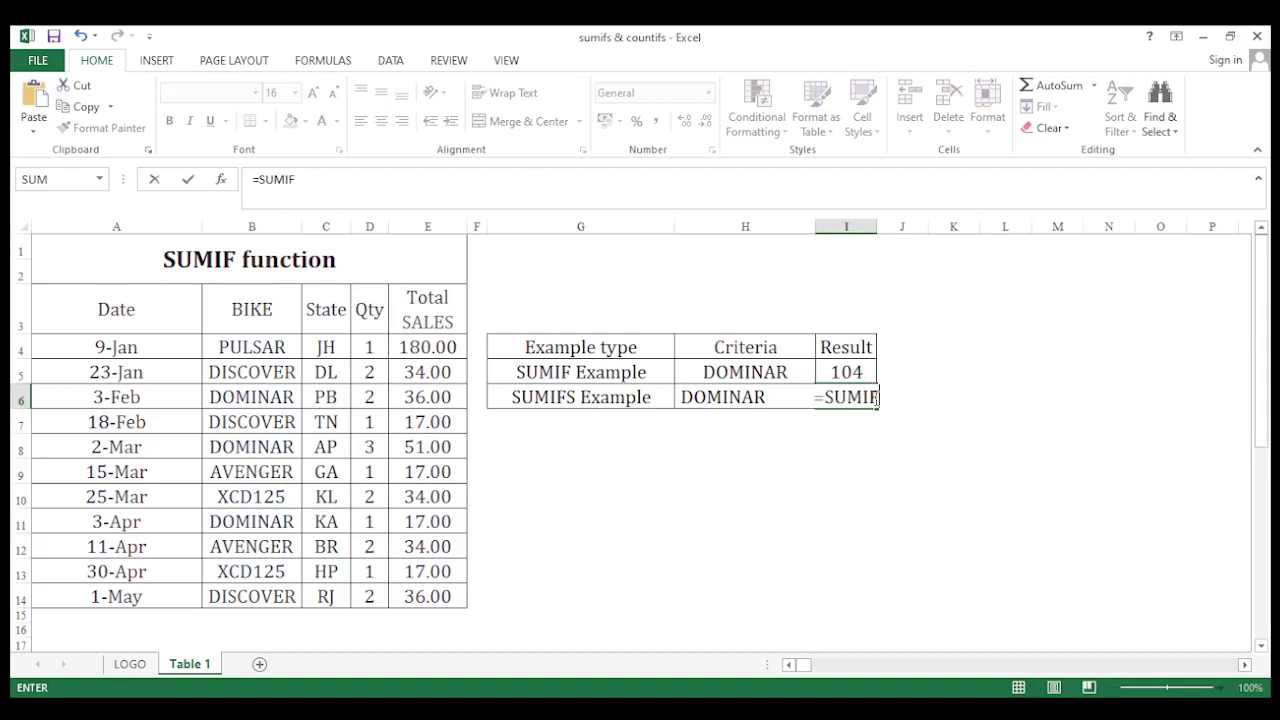
pyautogui.write('S(')
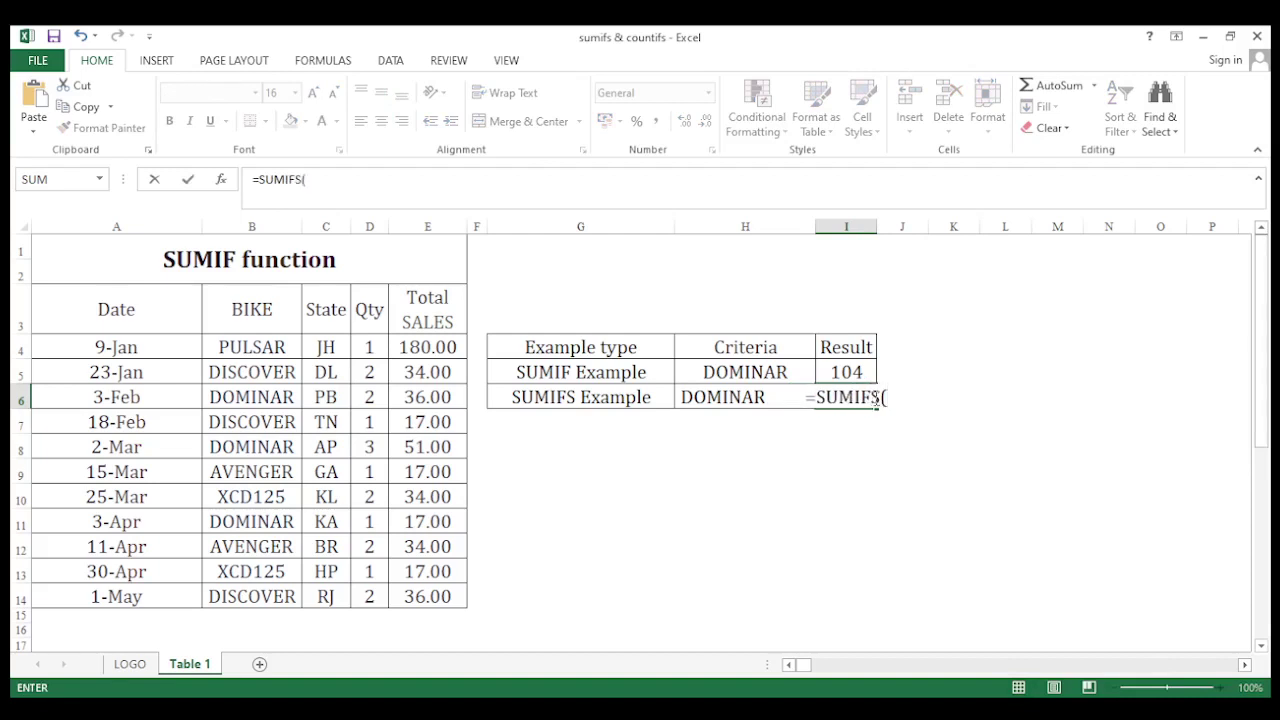
pyautogui.press('Left')
pyautogui.press('Left')
pyautogui.press('Left')
pyautogui.press('Left')
pyautogui.press('Up')
pyautogui.press('Up')
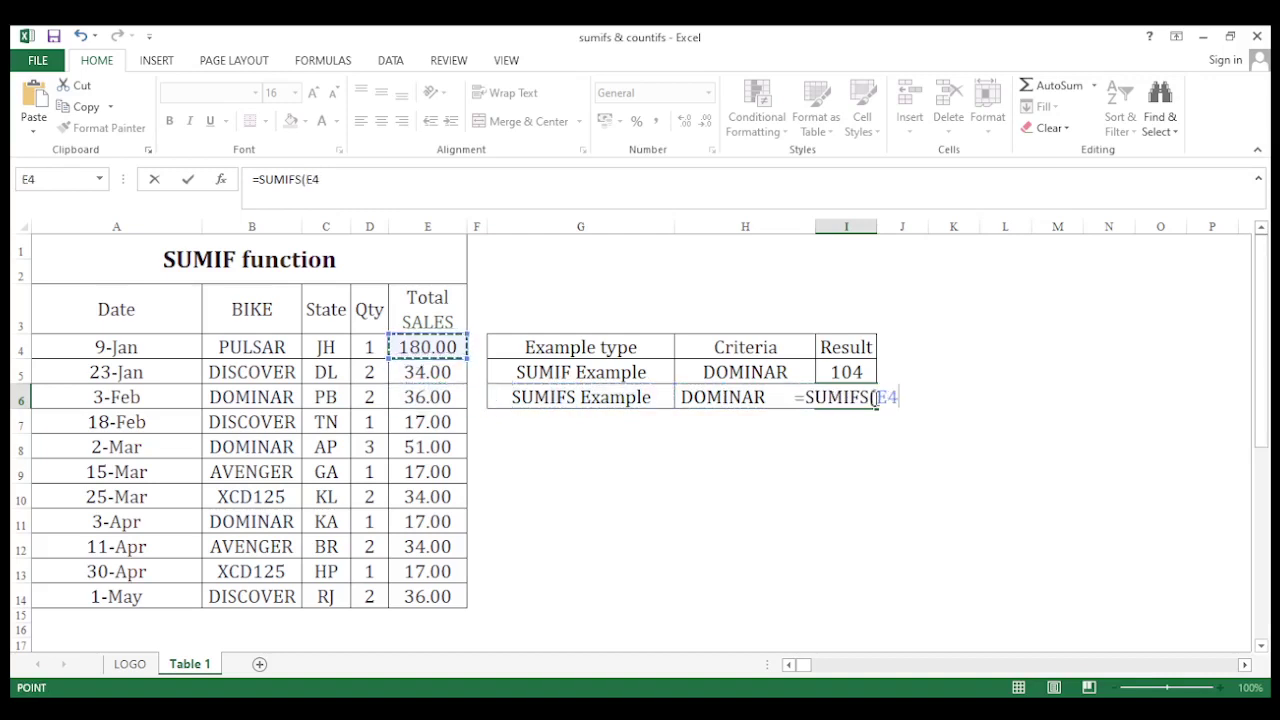
pyautogui.hotkey('ctrl', 'shift', 'Down')
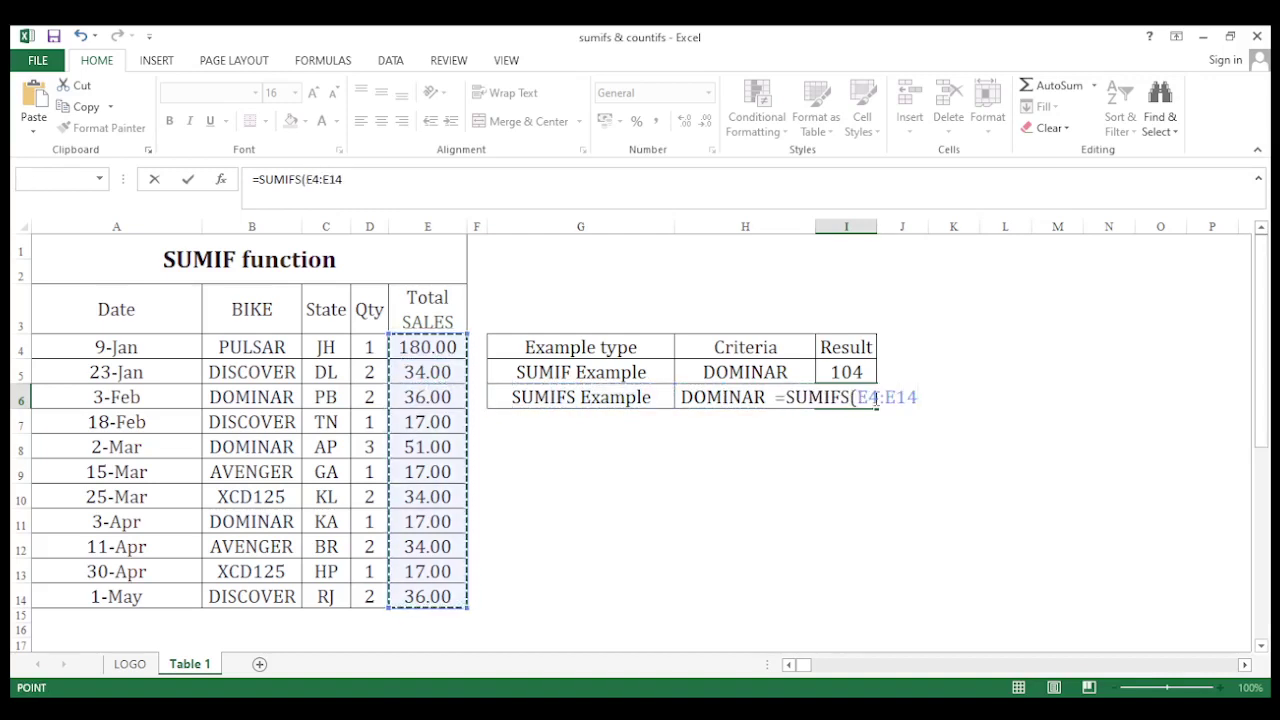
pyautogui.write(',')
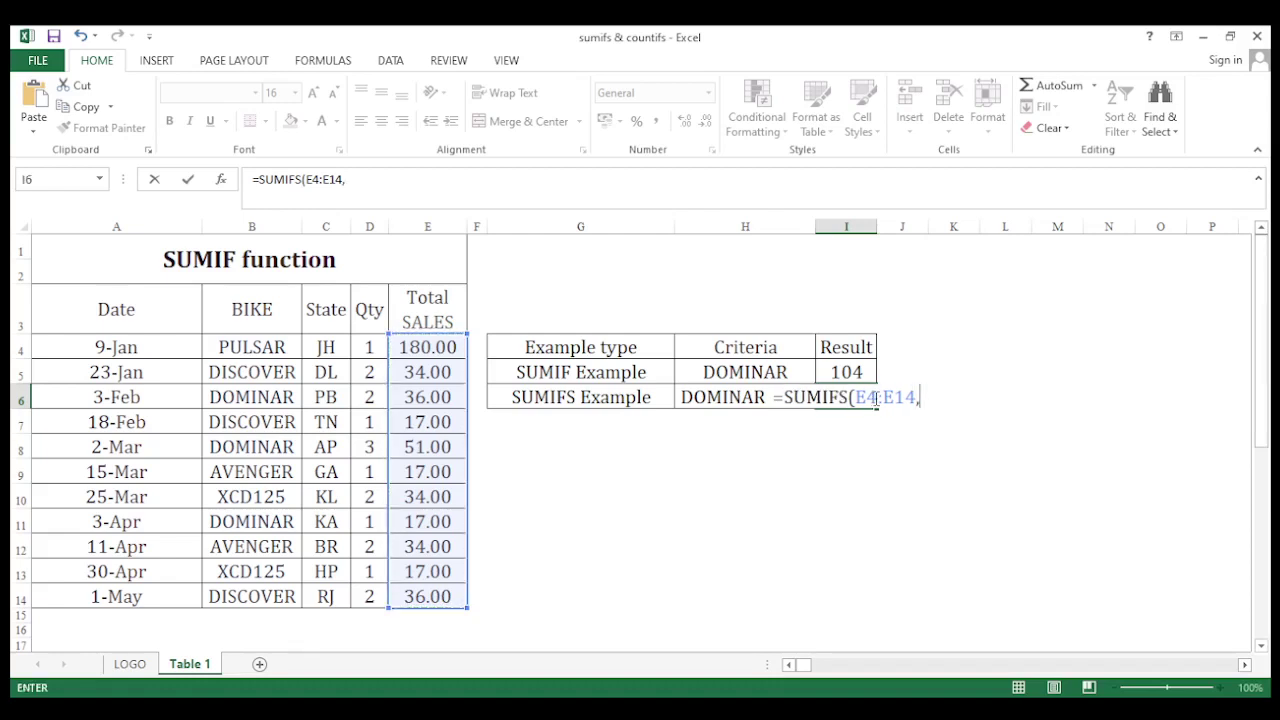
# Add the BIKE values B4:B14 as the first criteria range of the SUMIFS formula.
pyautogui.press('Left')
pyautogui.press('Left')
pyautogui.press('Left')
pyautogui.press('Left')
pyautogui.press('Left')
pyautogui.press('Left')
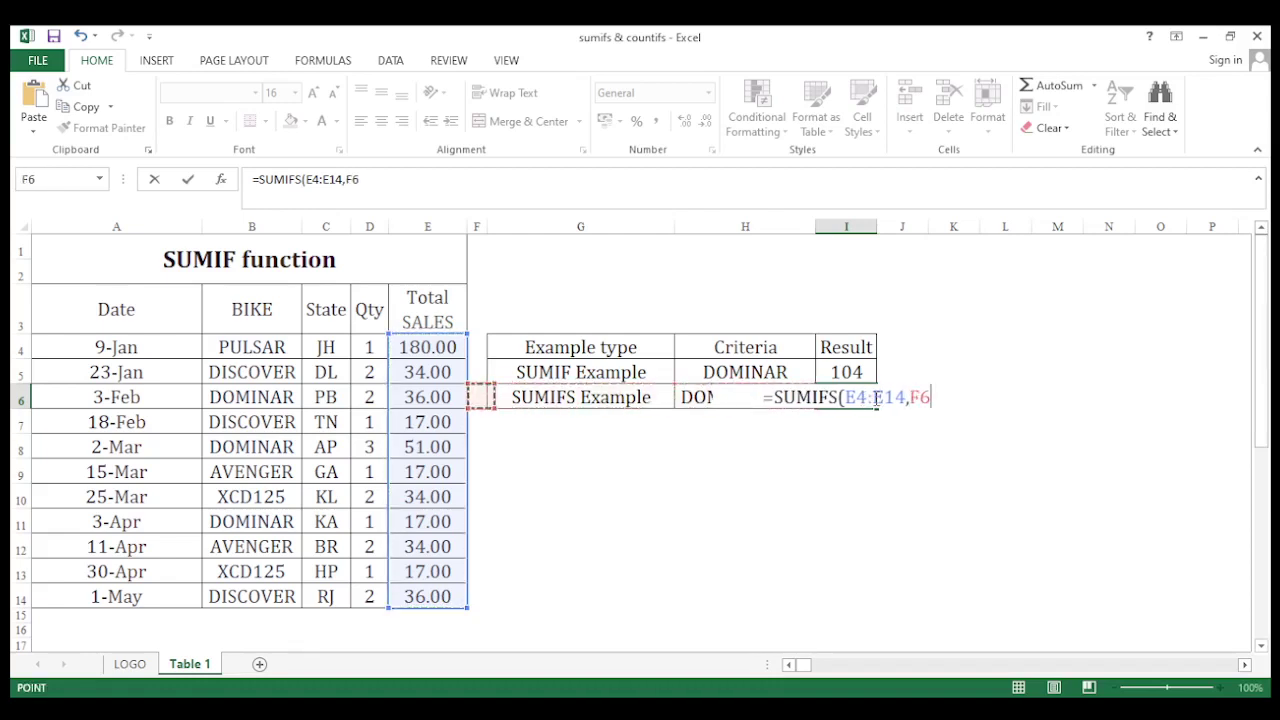
pyautogui.press('Up')
pyautogui.press('Up')
pyautogui.press('Left')
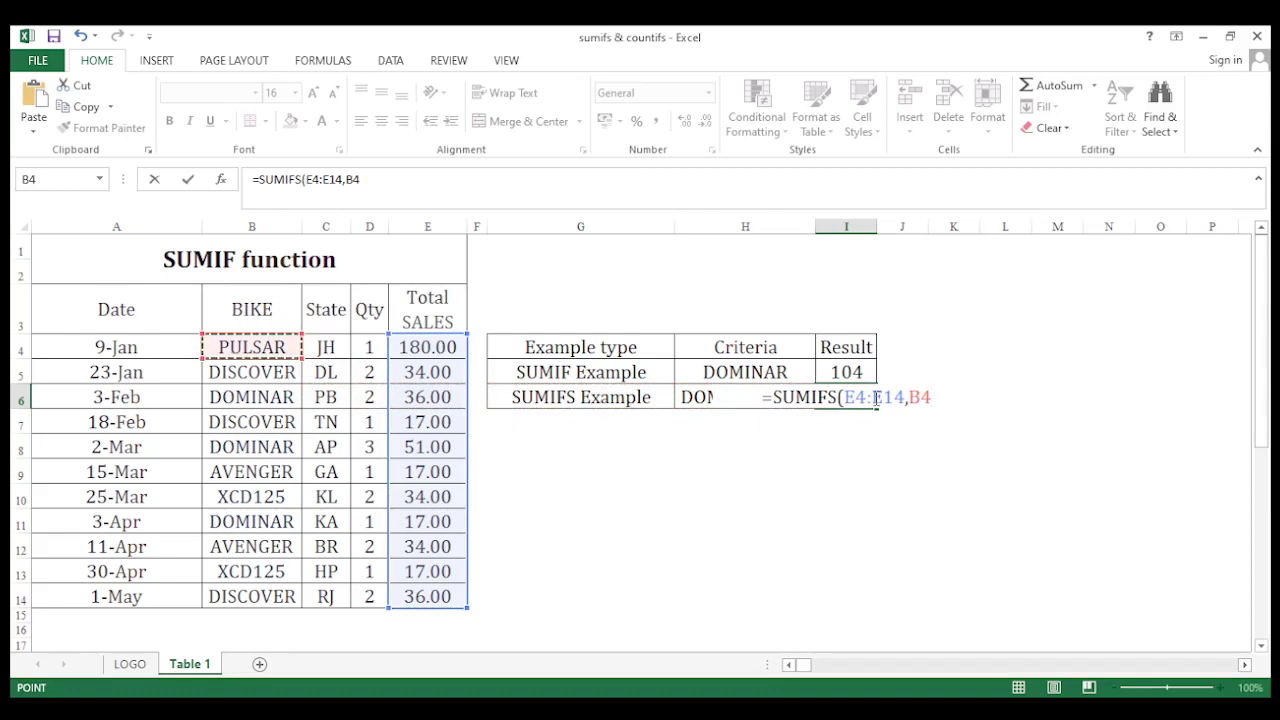
pyautogui.hotkey('ctrl', 'shift', 'Down')
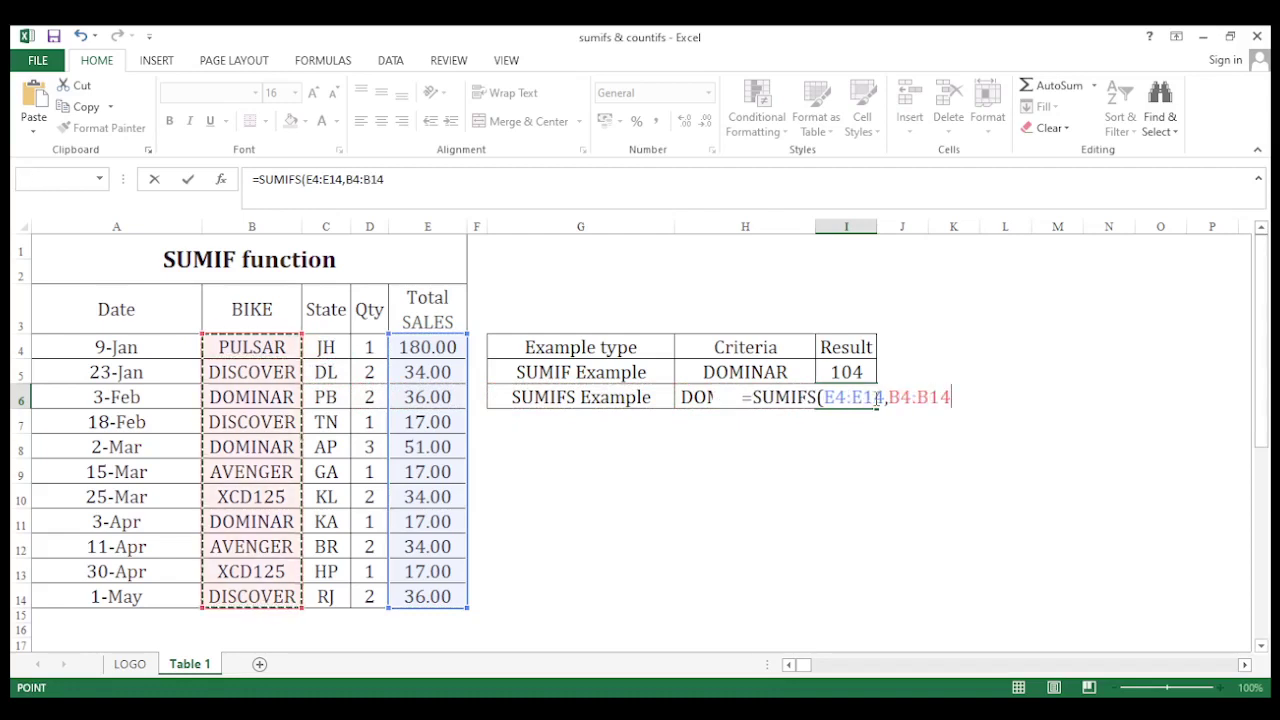
pyautogui.write(',')
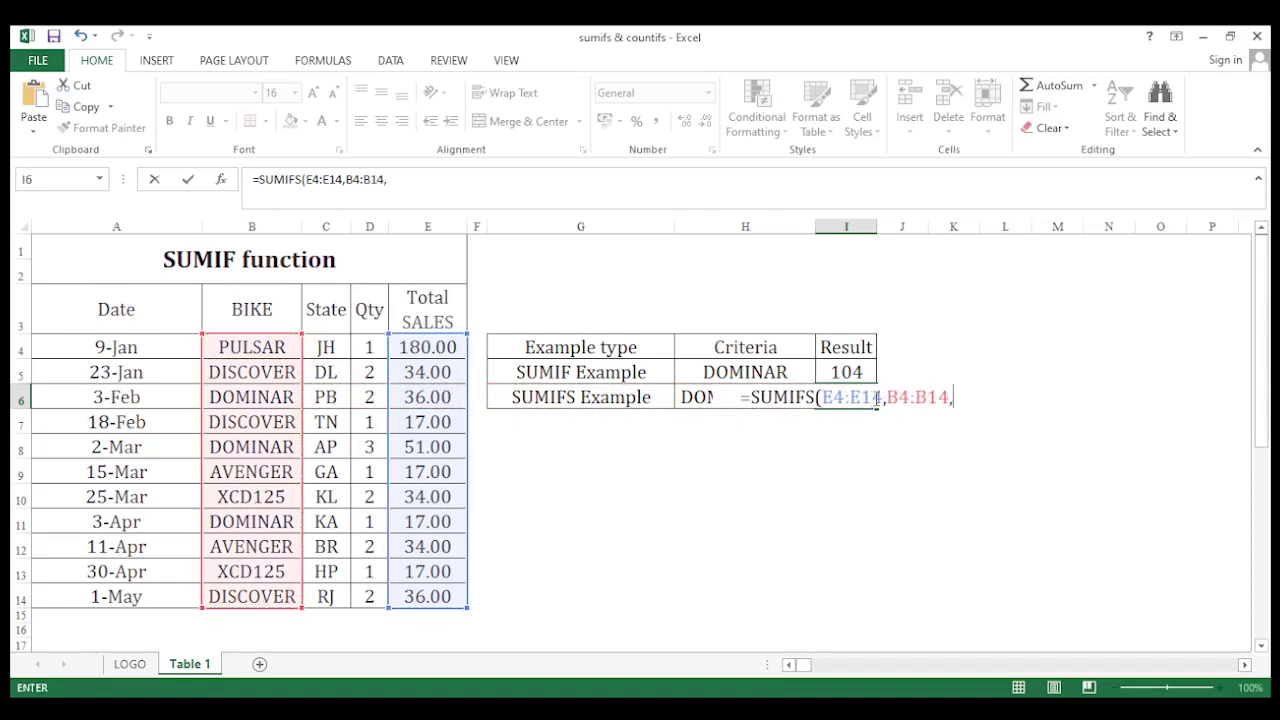
# Set the first SUMIFS criterion to the DOMINAR entry in cell B6.
pyautogui.press('Left')
pyautogui.press('Left')
pyautogui.press('Left')
pyautogui.press('Left')
pyautogui.press('Left')
pyautogui.press('Left')
pyautogui.press('Left')
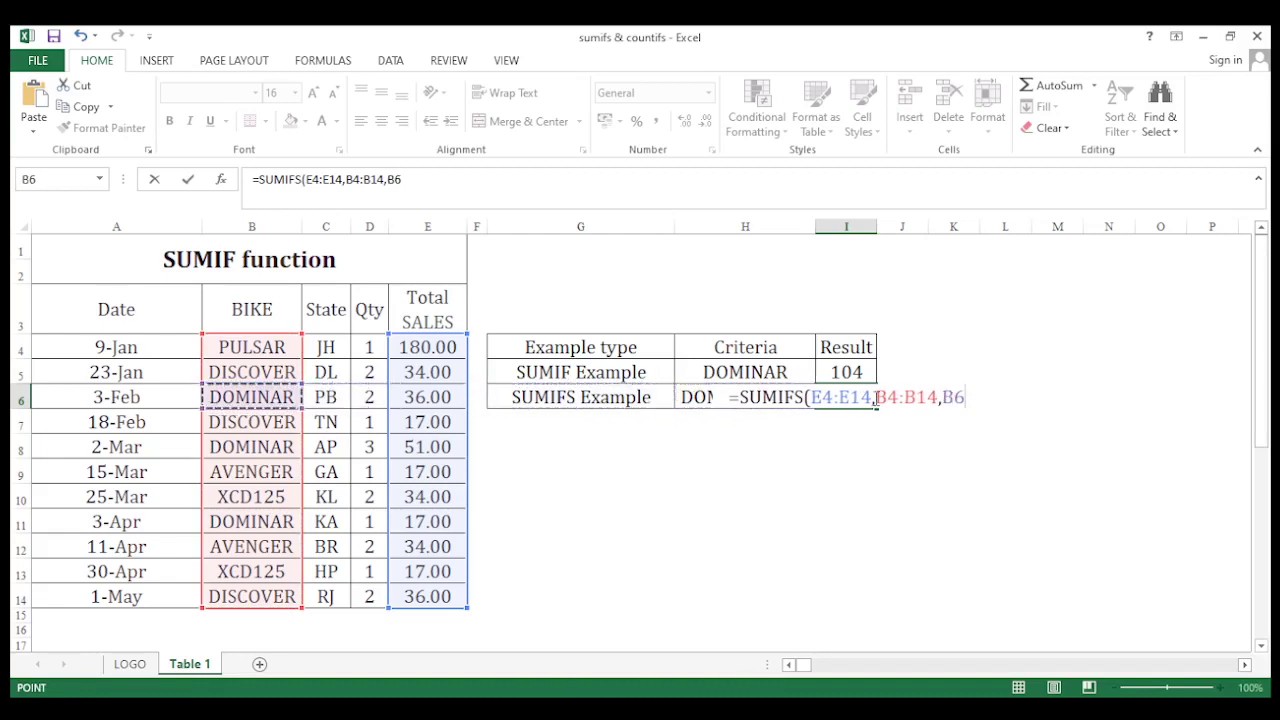
pyautogui.write(',')
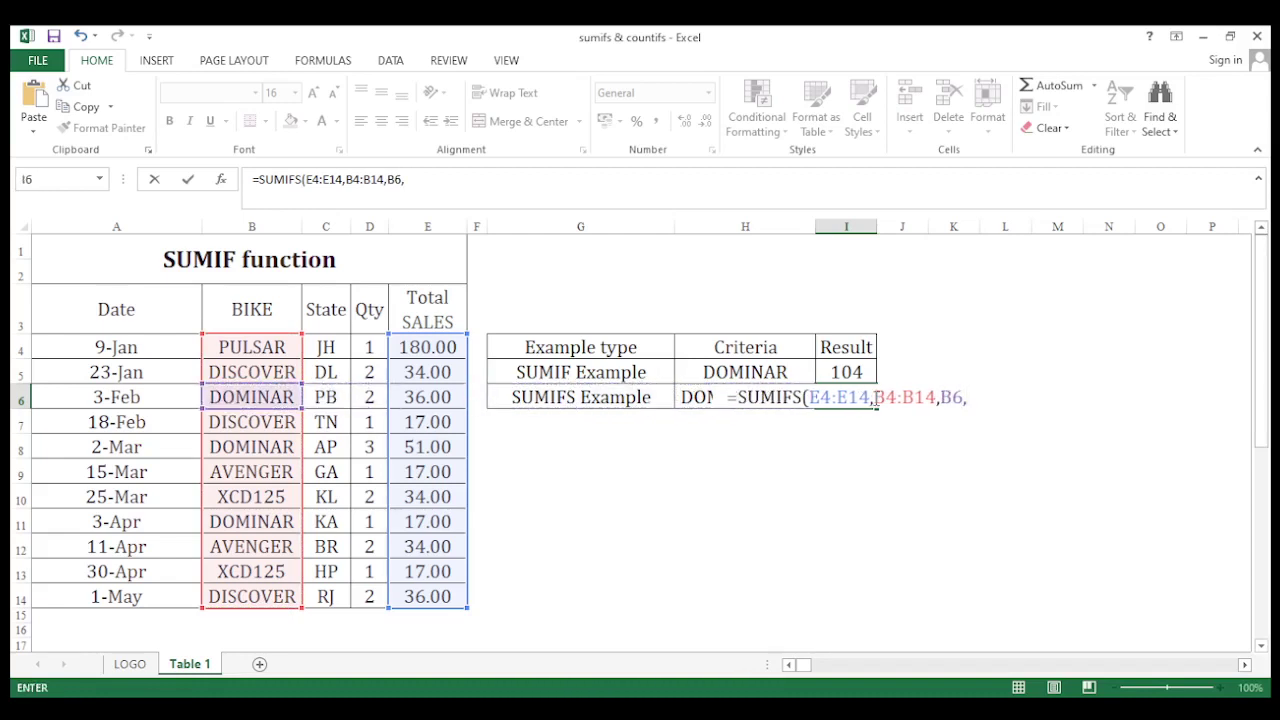
# Add the State values C4:C14 as the second criteria range of the SUMIFS formula.
pyautogui.press('Up')
pyautogui.press('Left')
pyautogui.press('Left')
pyautogui.press('Left')
pyautogui.press('Left')
pyautogui.press('Left')
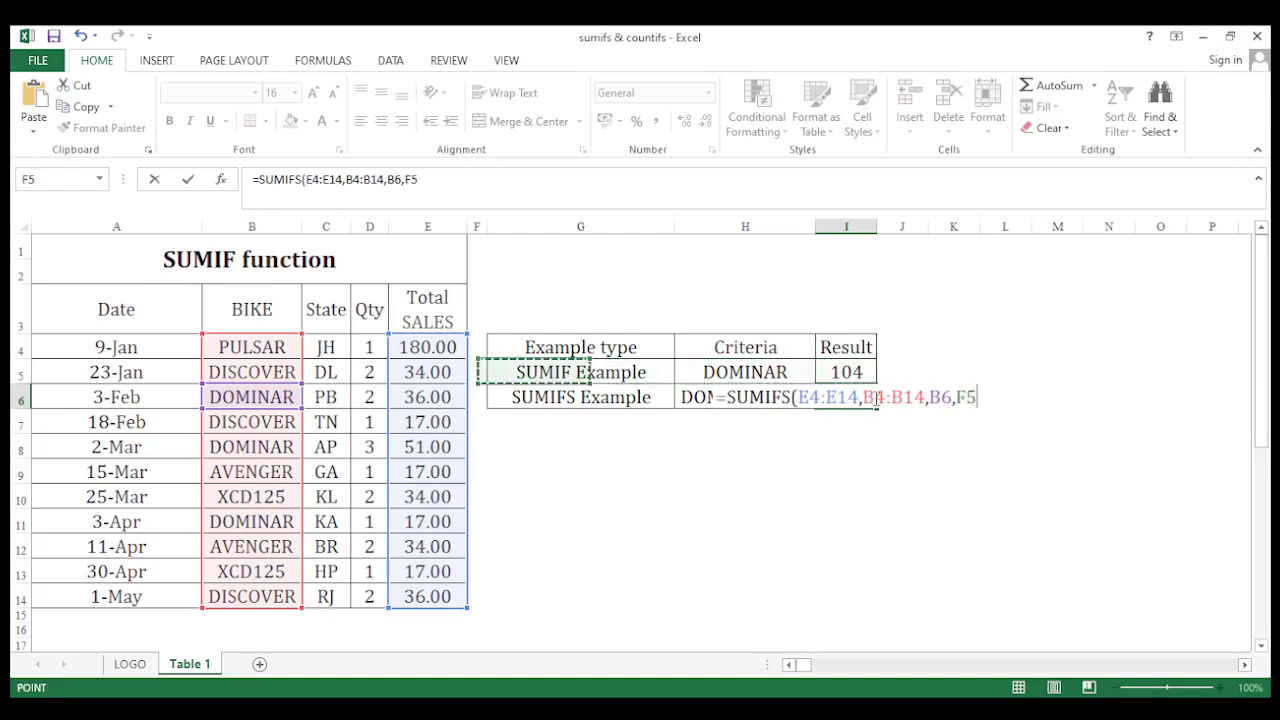
pyautogui.press('Left')
pyautogui.press('Up')
pyautogui.hotkey('shift', 'Down')
pyautogui.hotkey('shift', 'Down')
pyautogui.hotkey('shift', 'Down')
pyautogui.hotkey('shift', 'Down')
pyautogui.hotkey('shift', 'Down')
pyautogui.hotkey('shift', 'Down')
pyautogui.hotkey('shift', 'Down')
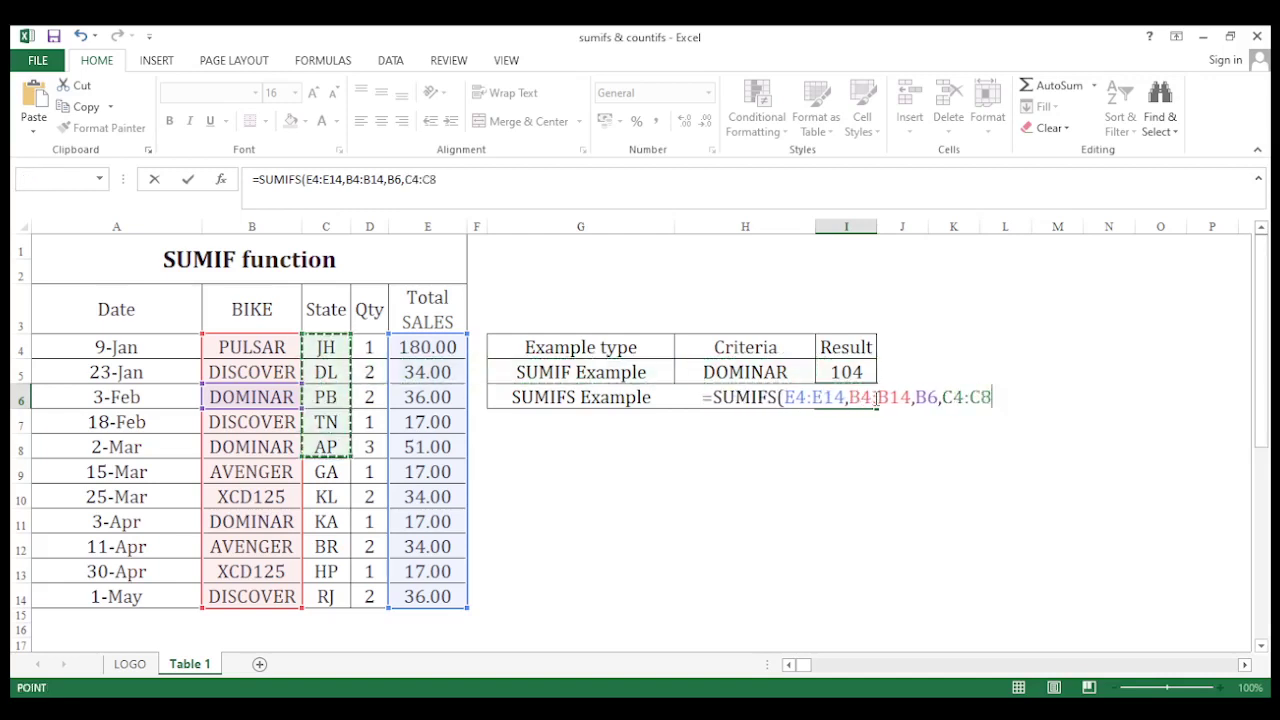
pyautogui.hotkey('shift', 'Down')
pyautogui.hotkey('shift', 'Down')
pyautogui.hotkey('shift', 'Down')
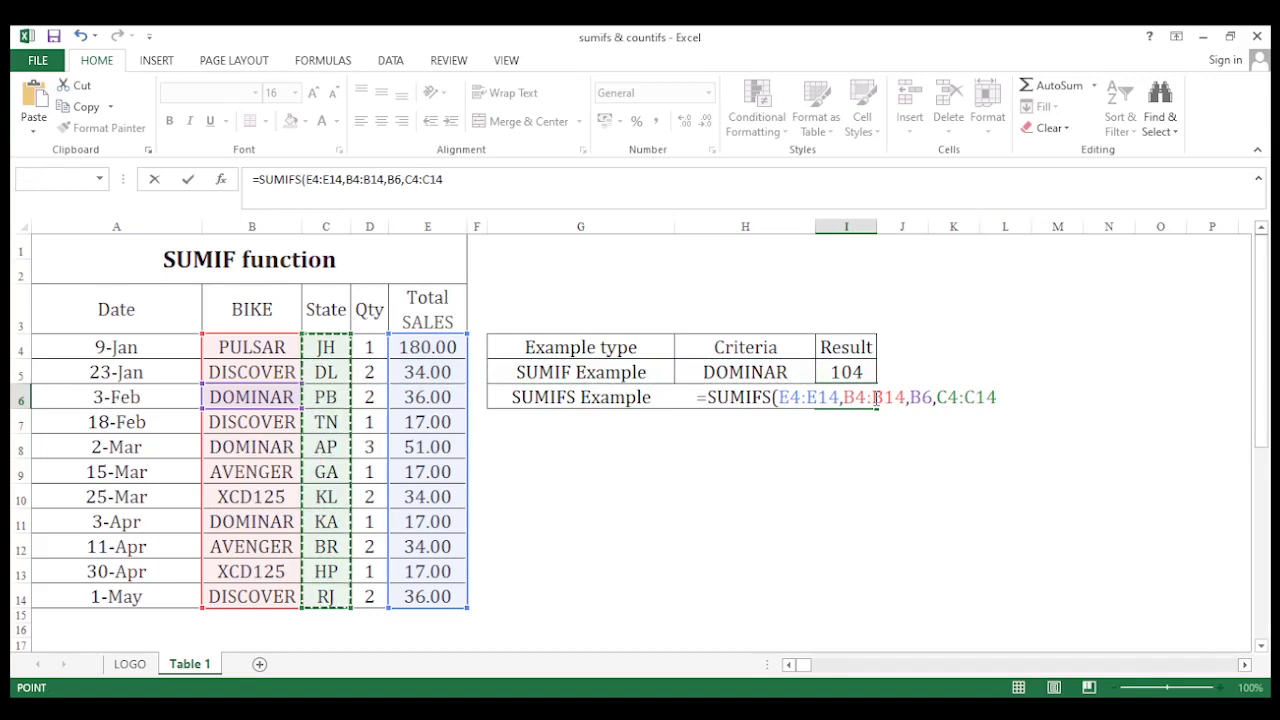
pyautogui.write(',')
# Set the second SUMIFS criterion to the AP entry in cell C8 and complete the formula.
pyautogui.press('Left')
pyautogui.press('Left')
pyautogui.press('Left')
pyautogui.press('Left')
pyautogui.press('Left')
pyautogui.press('Left')
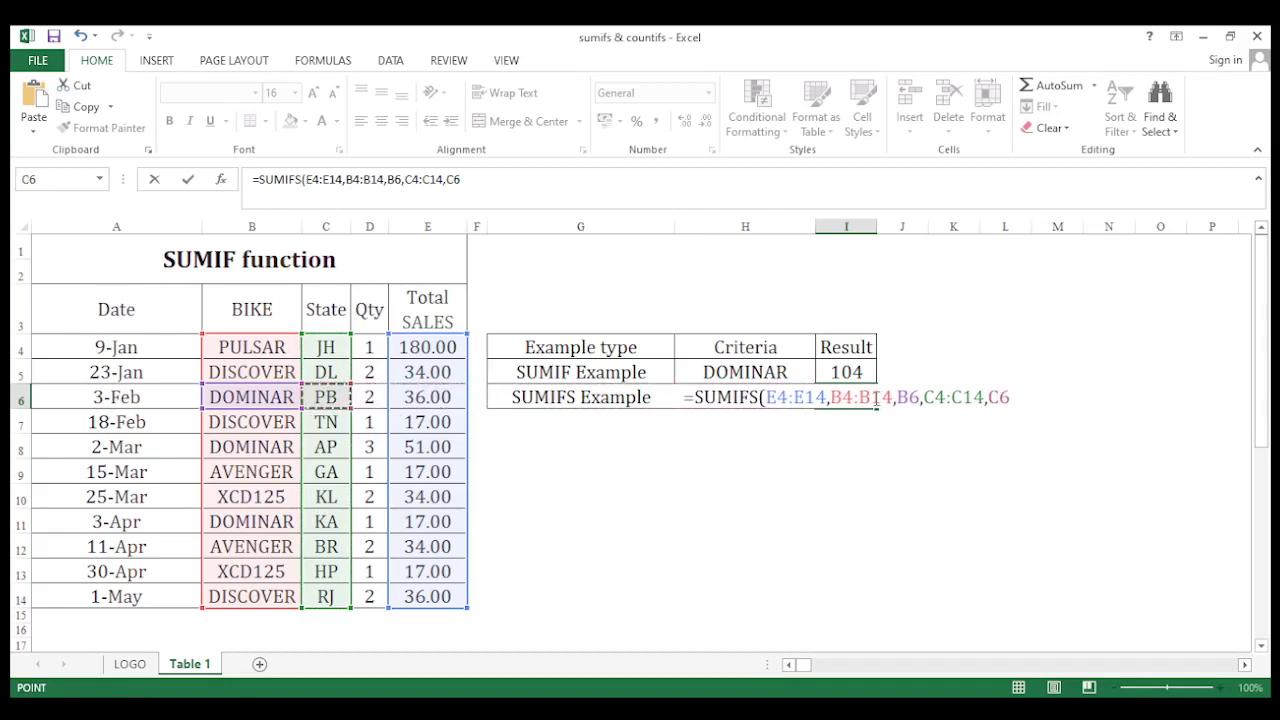
pyautogui.press('Down')
pyautogui.press('Down')
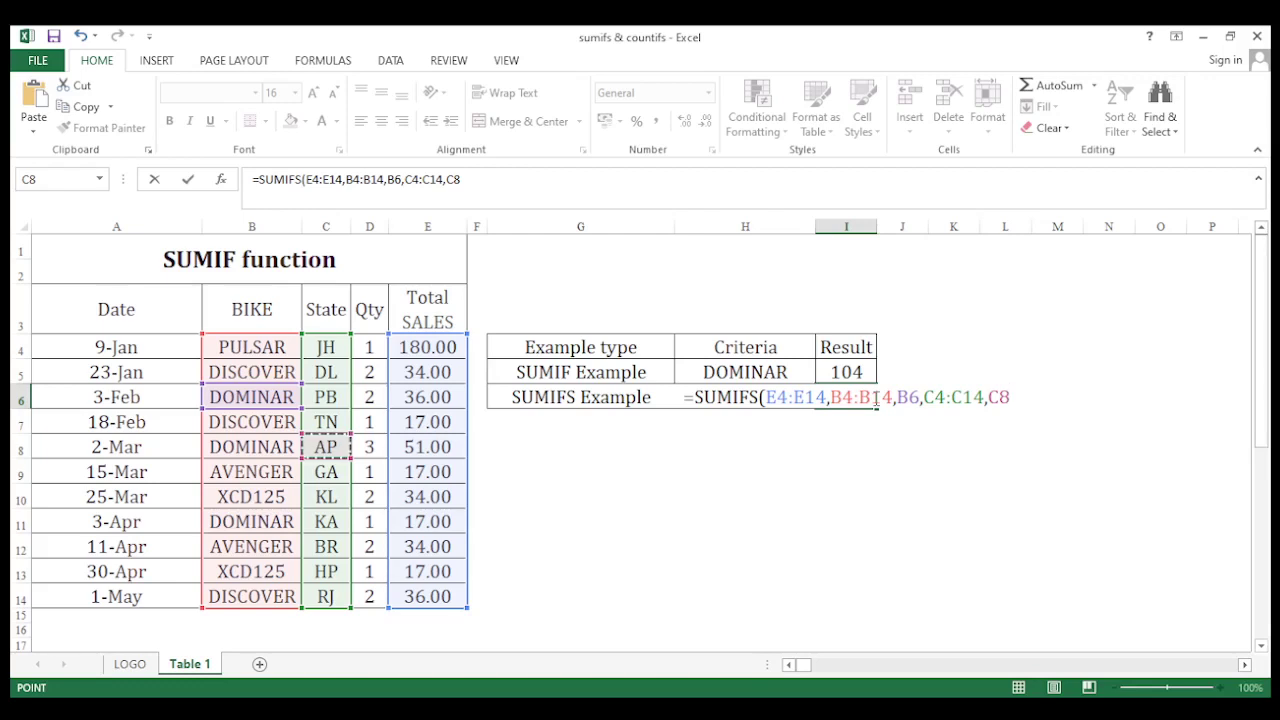
pyautogui.press('Return')
pyautogui.press('Up')
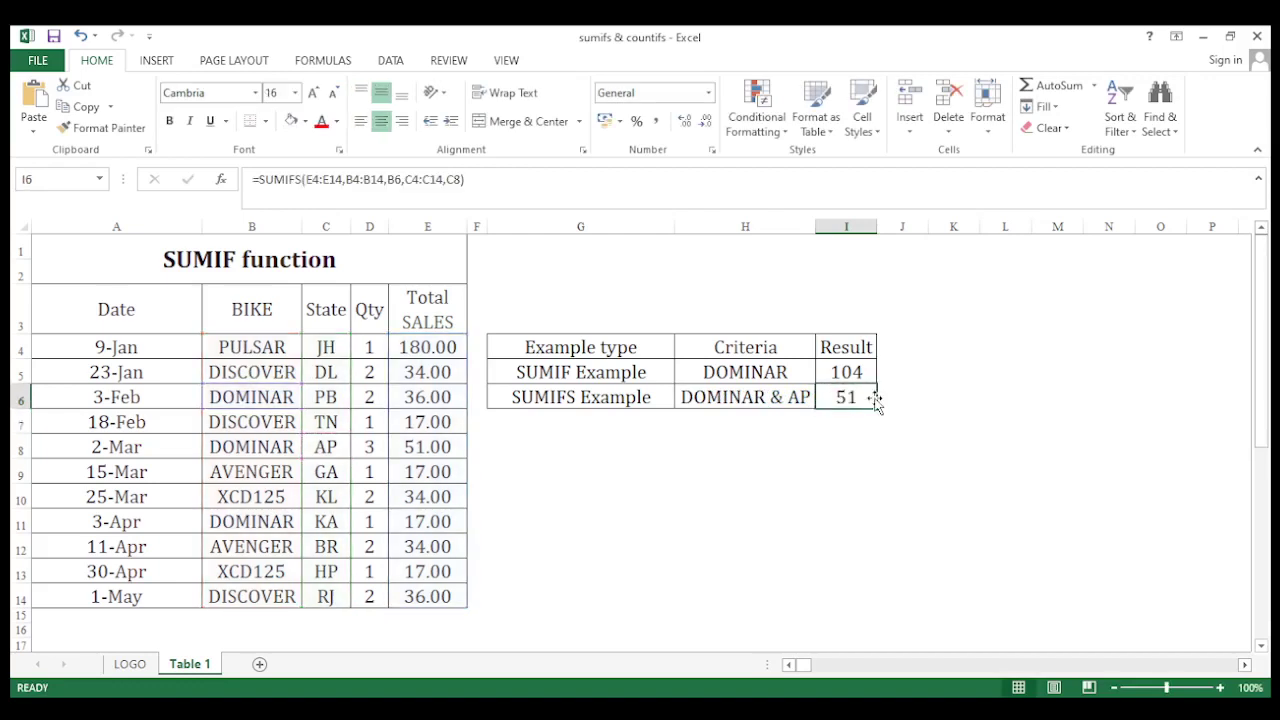
# Add filters to the SUMIF table's header row A3:E3 and filter the BIKE column to show only DOMINAR records.
pyautogui.press('Up')
pyautogui.press('Left')
pyautogui.press('Left')
pyautogui.press('Up')
pyautogui.press('Up')
pyautogui.press('Left')
pyautogui.press('Left')
pyautogui.hotkey('shift', 'Left')
pyautogui.hotkey('shift', 'Left')
pyautogui.hotkey('shift', 'Left')
pyautogui.hotkey('shift', 'Left')
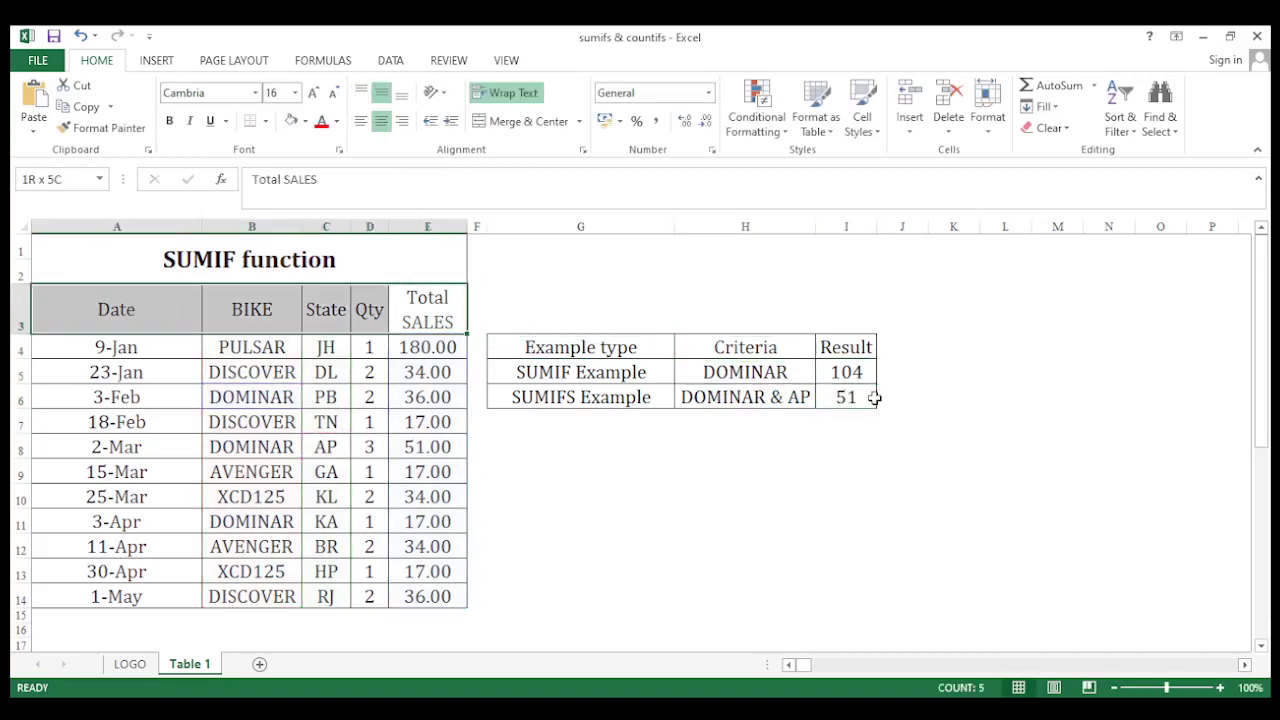
pyautogui.hotkey('ctrl', 'shift', 'l')
pyautogui.press('Left')
pyautogui.press('Left')
pyautogui.press('Left')
pyautogui.hotkey('alt', 'Down')
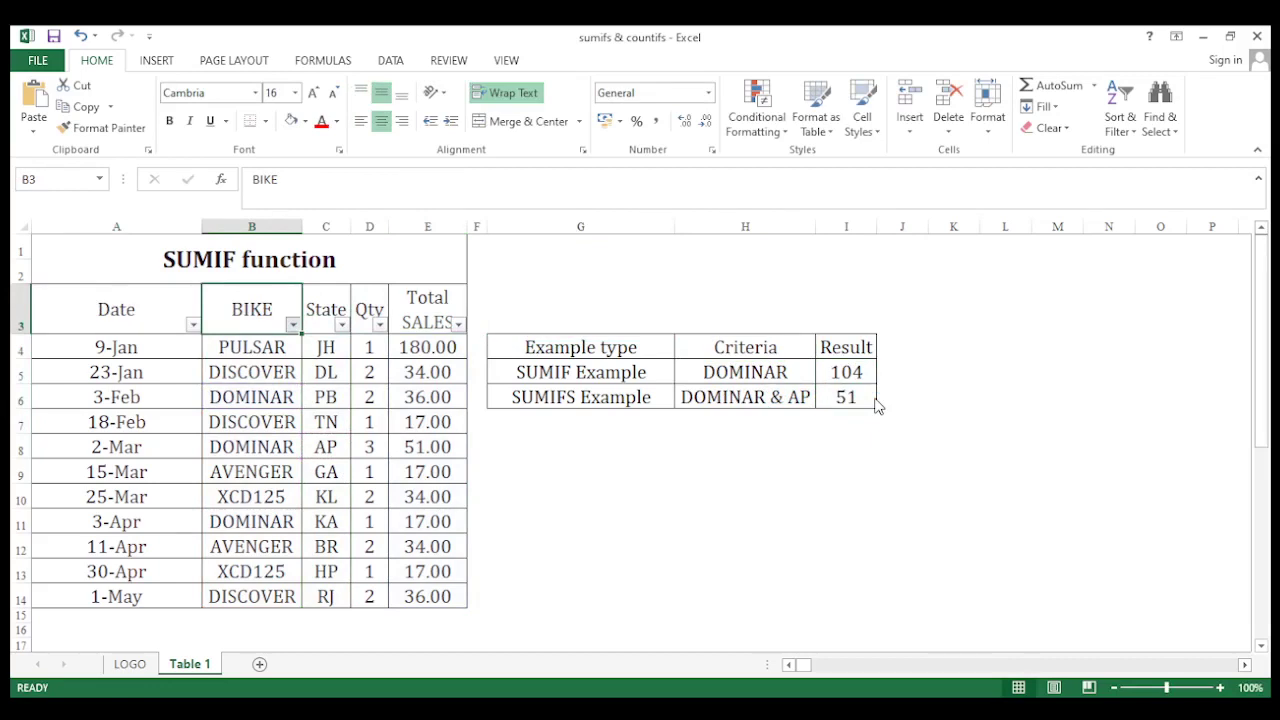
pyautogui.press('Return')
pyautogui.press('Right')
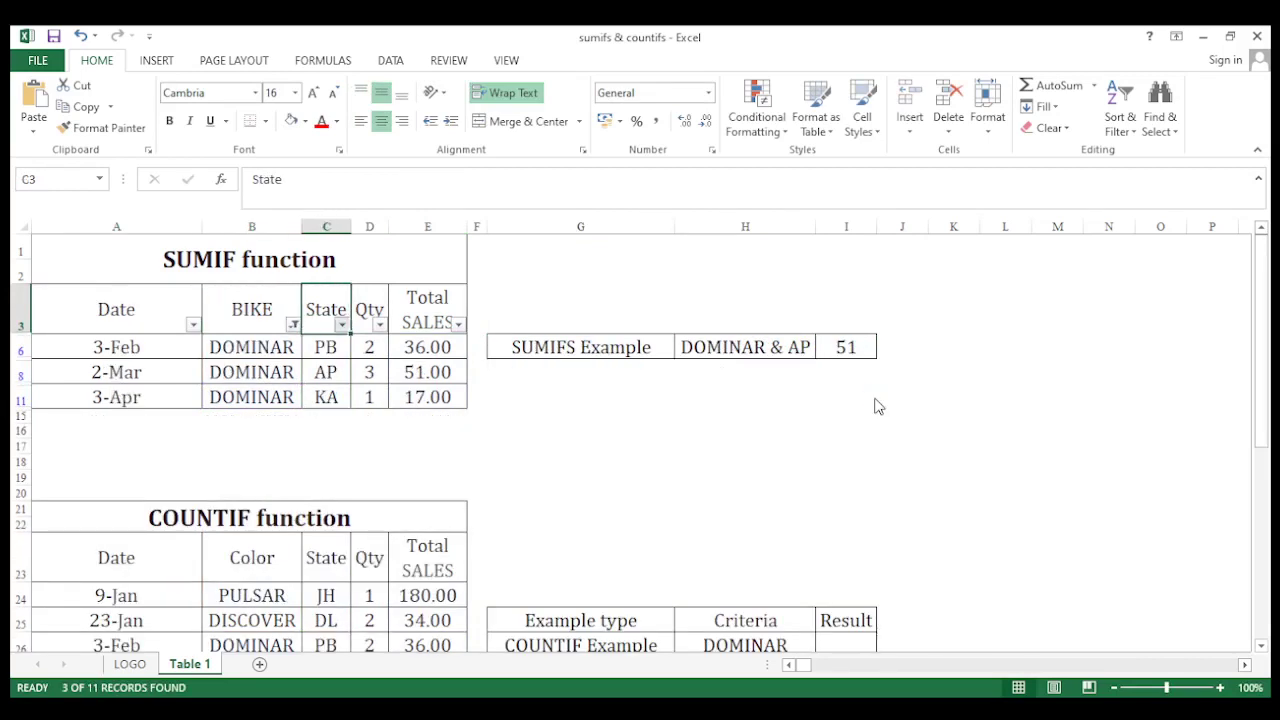
# Filter the State column to show only AP records and check the remaining Total SALES value.
pyautogui.press('Return')
pyautogui.press('Down')
pyautogui.press('Right')
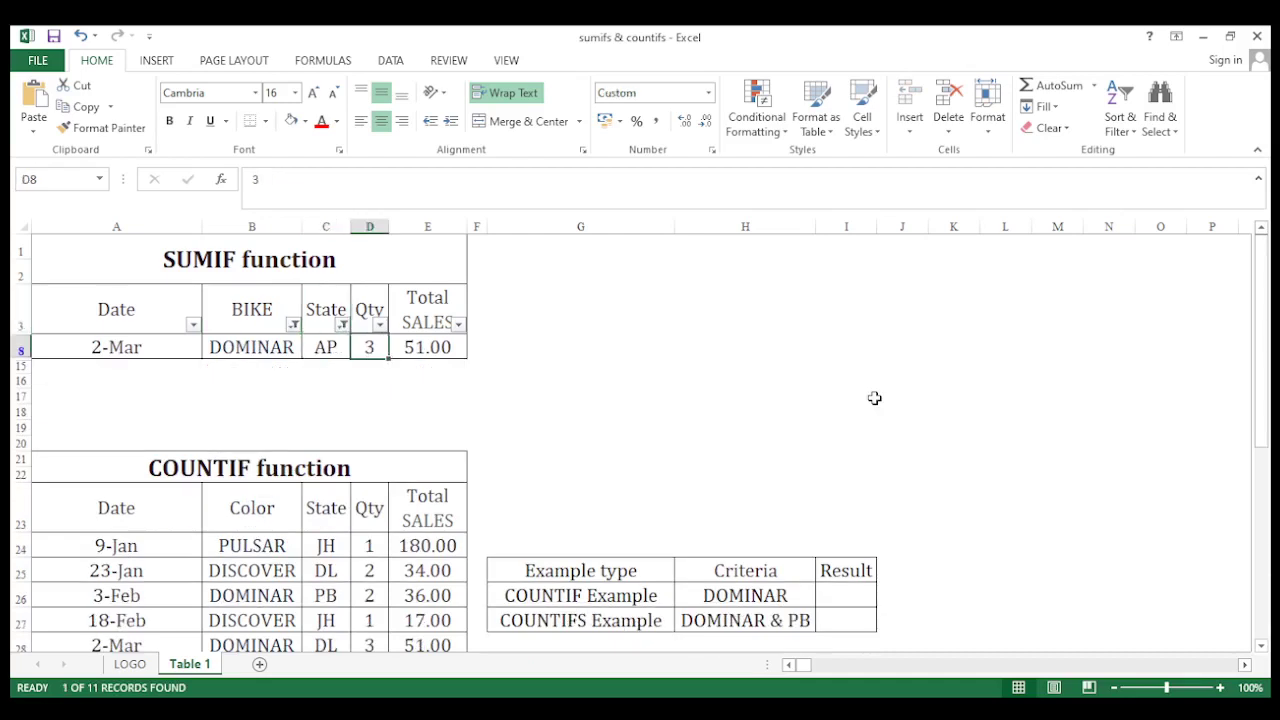
pyautogui.press('Right')
pyautogui.press('Up')
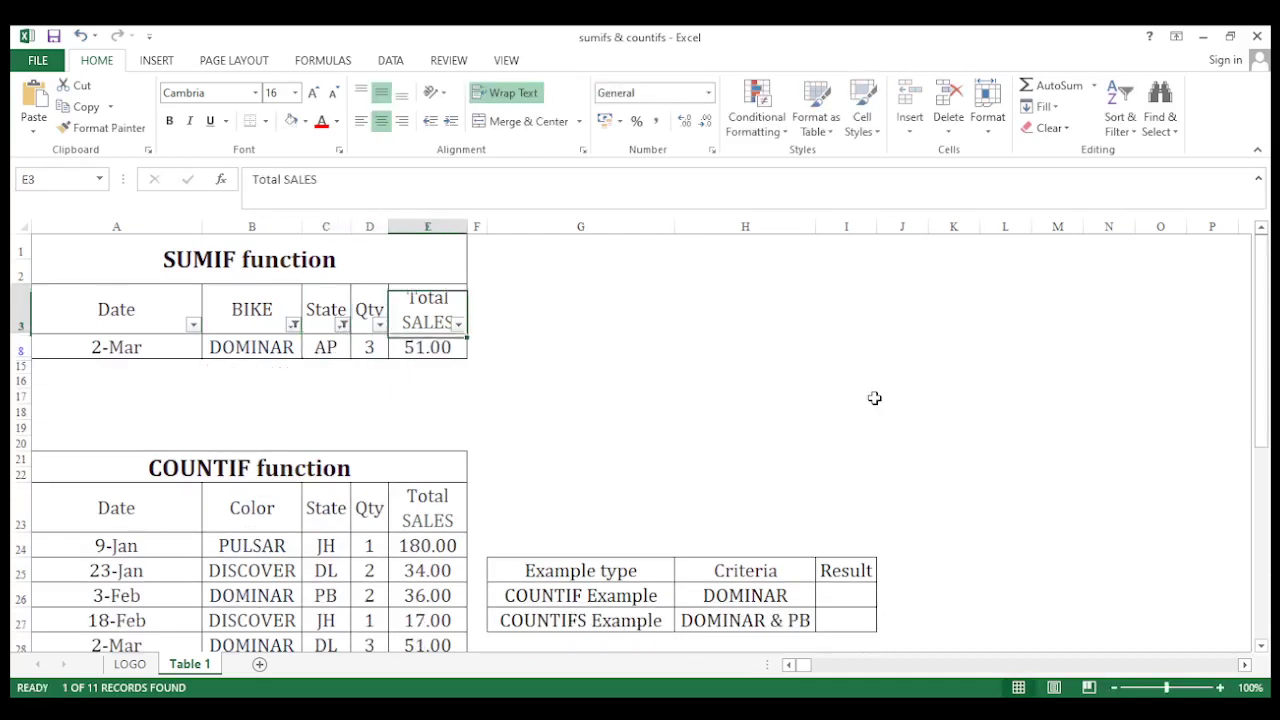
# Remove the filters from the SUMIF table and select the SUMIF Example's Result cell.
pyautogui.hotkey('ctrl', 'shift', 'l')
pyautogui.press('Right')
pyautogui.press('Right')
pyautogui.press('Right')
pyautogui.press('Right')
pyautogui.press('Down')
pyautogui.press('Down')
pyautogui.press('Down')
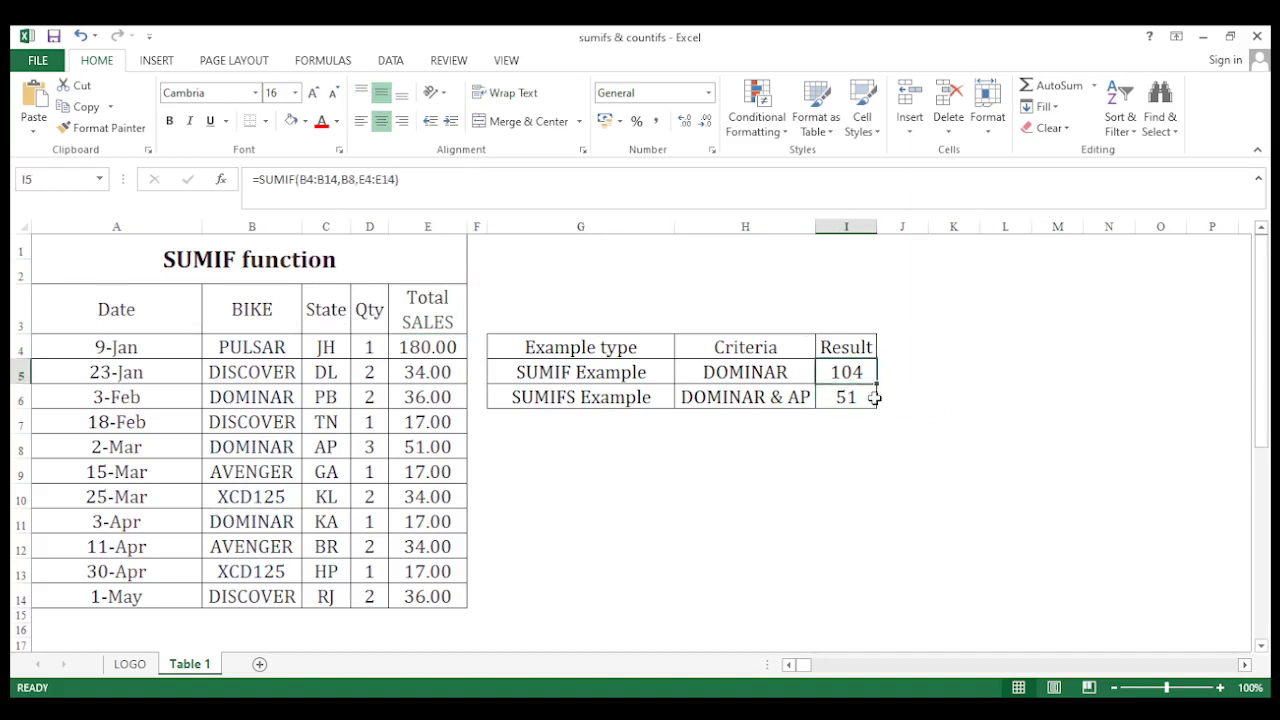
# Go to the COUNTIF function section of the sheet.
pyautogui.press('Down')
pyautogui.press('Down')
pyautogui.press('Down')
pyautogui.press('Down')
pyautogui.press('Down')
pyautogui.press('Down')
pyautogui.press('Down')
pyautogui.press('Down')
pyautogui.press('Down')
pyautogui.press('Down')
pyautogui.press('Down')
pyautogui.press('Down')
pyautogui.press('Down')
pyautogui.press('Down')
pyautogui.press('Down')
pyautogui.press('Down')
pyautogui.press('Down')
pyautogui.press('Down')
pyautogui.press('Down')
pyautogui.press('Down')
pyautogui.press('Down')
pyautogui.press('Down')
pyautogui.press('Down')
pyautogui.press('Down')
pyautogui.press('Down')
pyautogui.press('Down')
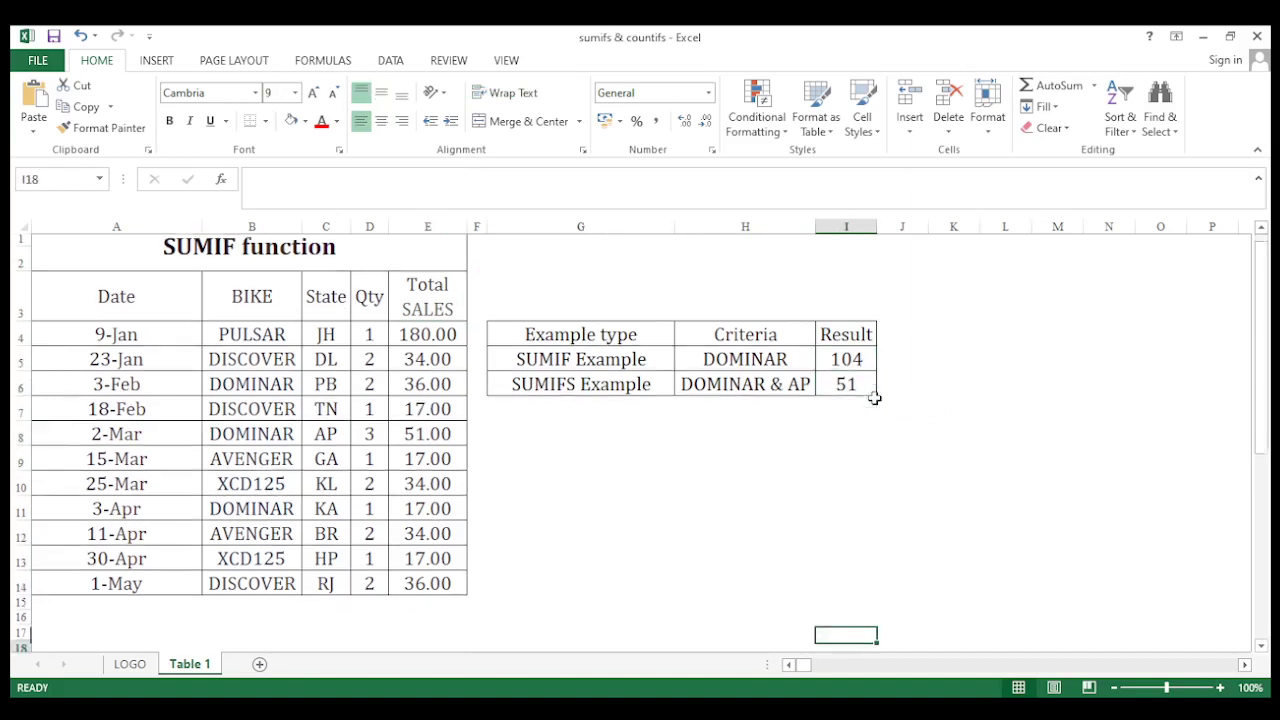
pyautogui.press('Down')
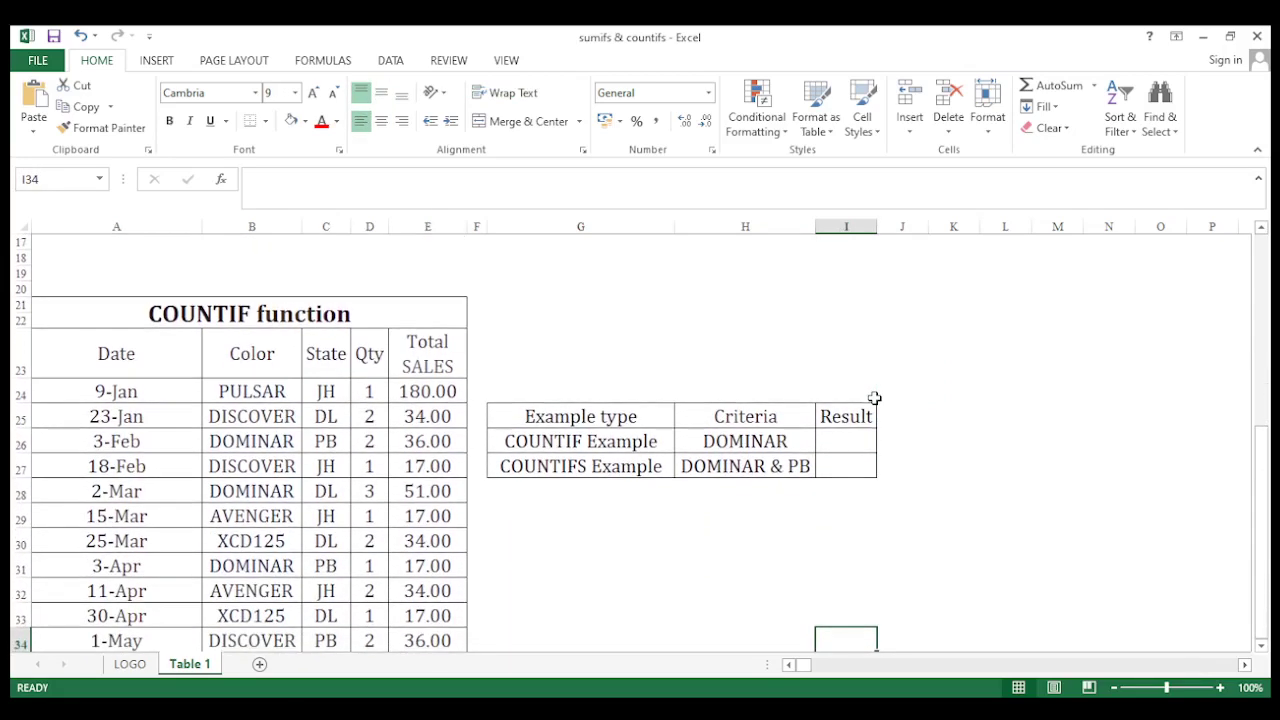
# Look over the COUNTIF table's records and select the COUNTIF Example's Result cell.
pyautogui.press('Left')
pyautogui.press('Left')
pyautogui.press('Left')
pyautogui.press('Left')
pyautogui.press('Up')
pyautogui.press('Up')
pyautogui.press('Up')
pyautogui.press('Left')
pyautogui.press('Left')
pyautogui.press('Up')
pyautogui.press('Up')
pyautogui.press('Up')
pyautogui.press('Right')
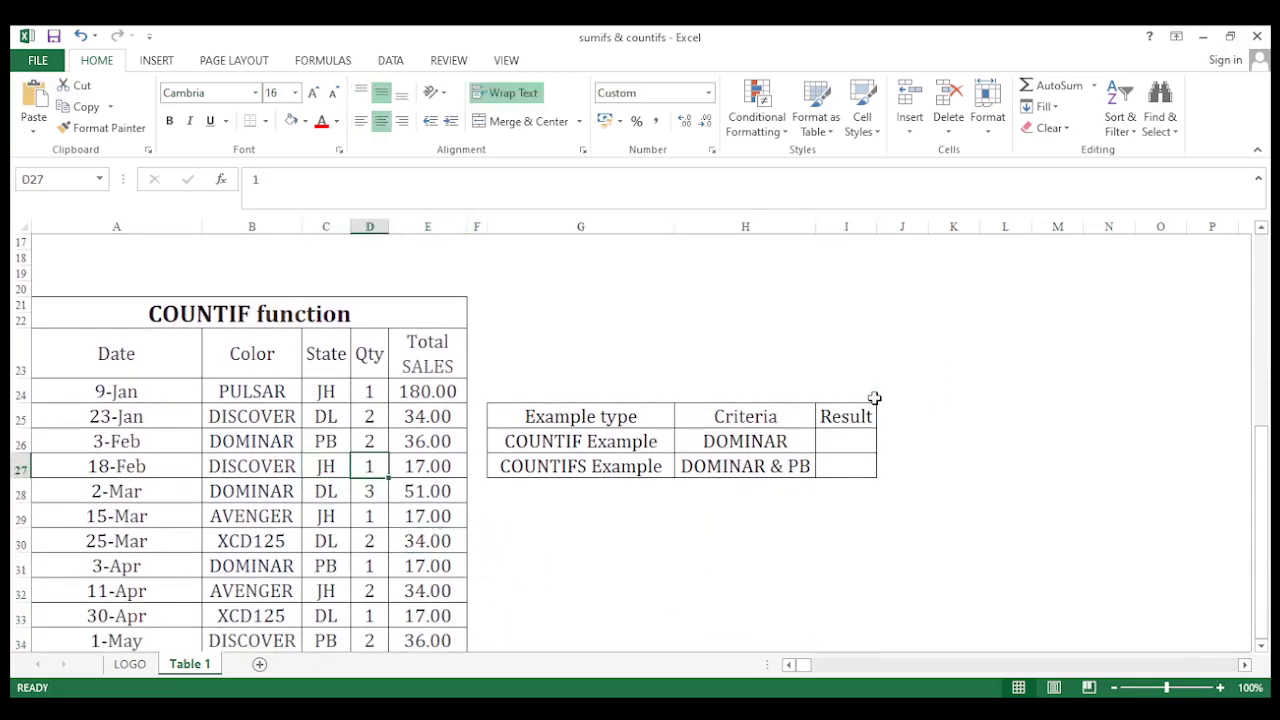
pyautogui.press('Right')
pyautogui.press('Right')
pyautogui.press('Right')
pyautogui.press('Right')
pyautogui.press('Up')
pyautogui.press('Right')
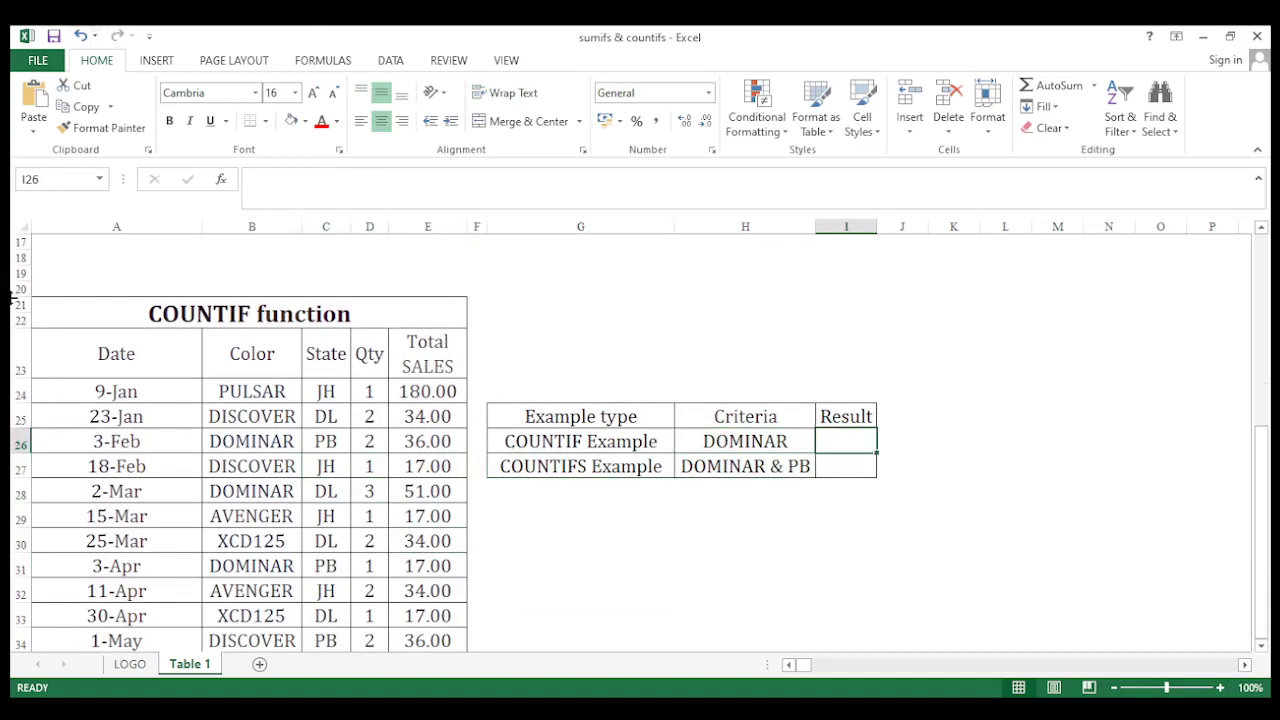
# Examine the COUNTIF table's Total SALES values in E24:E34 and the COUNTIF and COUNTIFS example labels.
pyautogui.scroll(-1, 374, 385)
pyautogui.moveTo(421, 344); pyautogui.dragTo(428, 593)
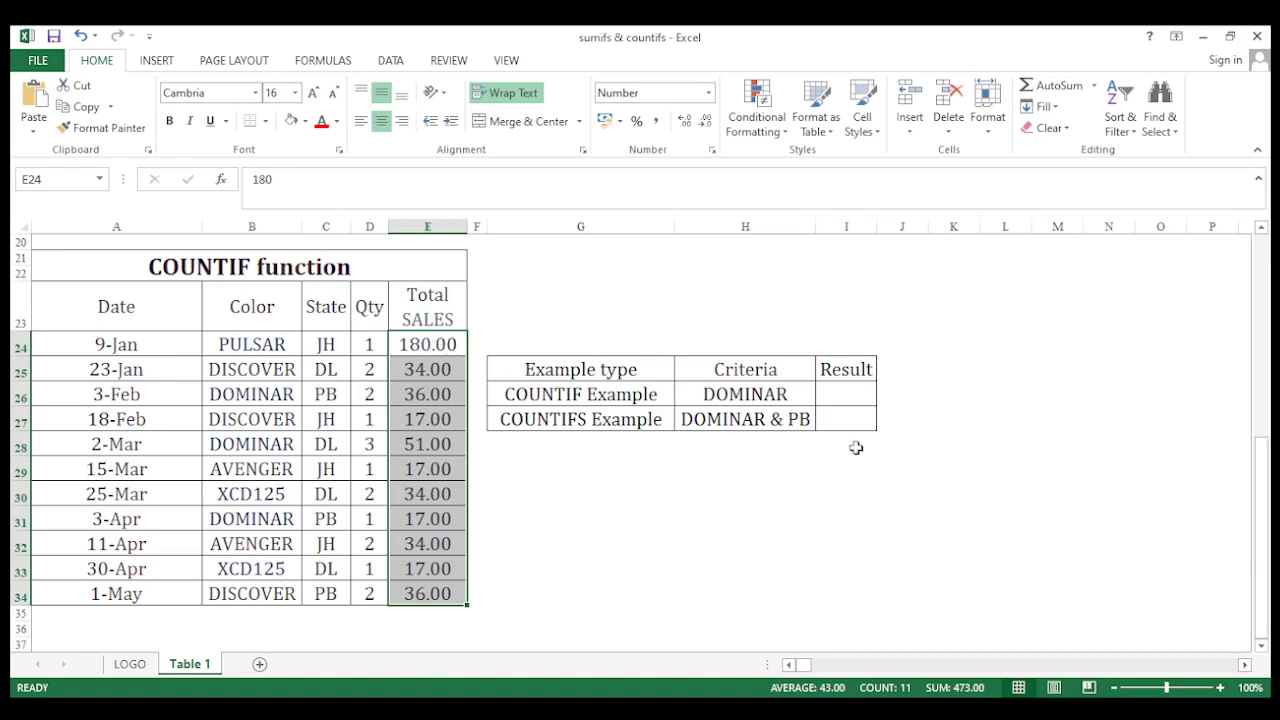
pyautogui.click(831, 400)
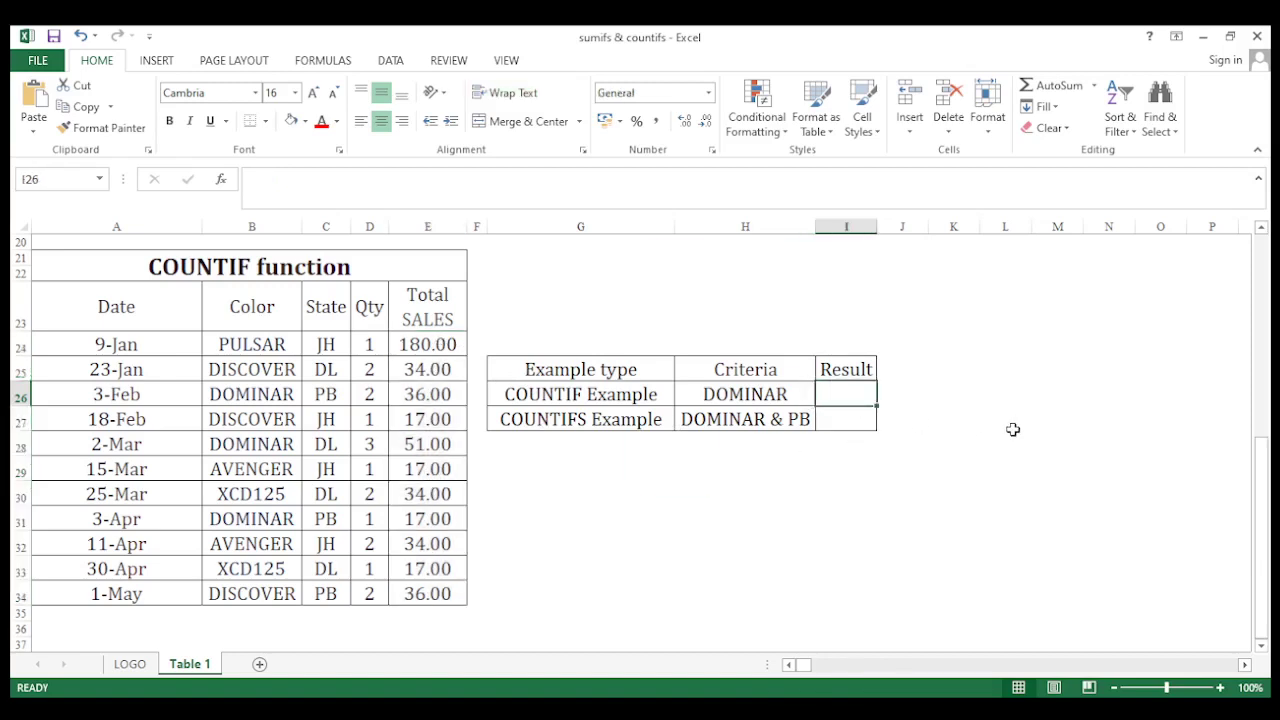
pyautogui.press('Left')
pyautogui.press('Left')
pyautogui.hotkey('shift', 'Down')
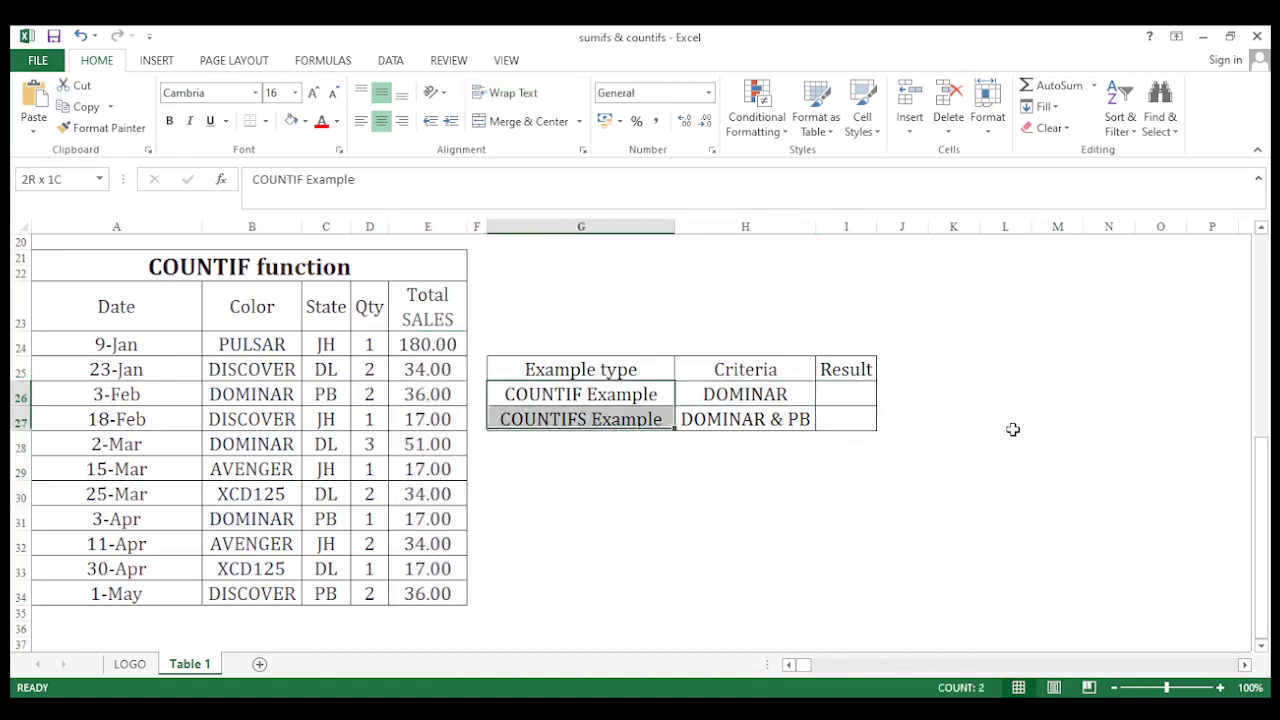
pyautogui.hotkey('shift', 'Up')
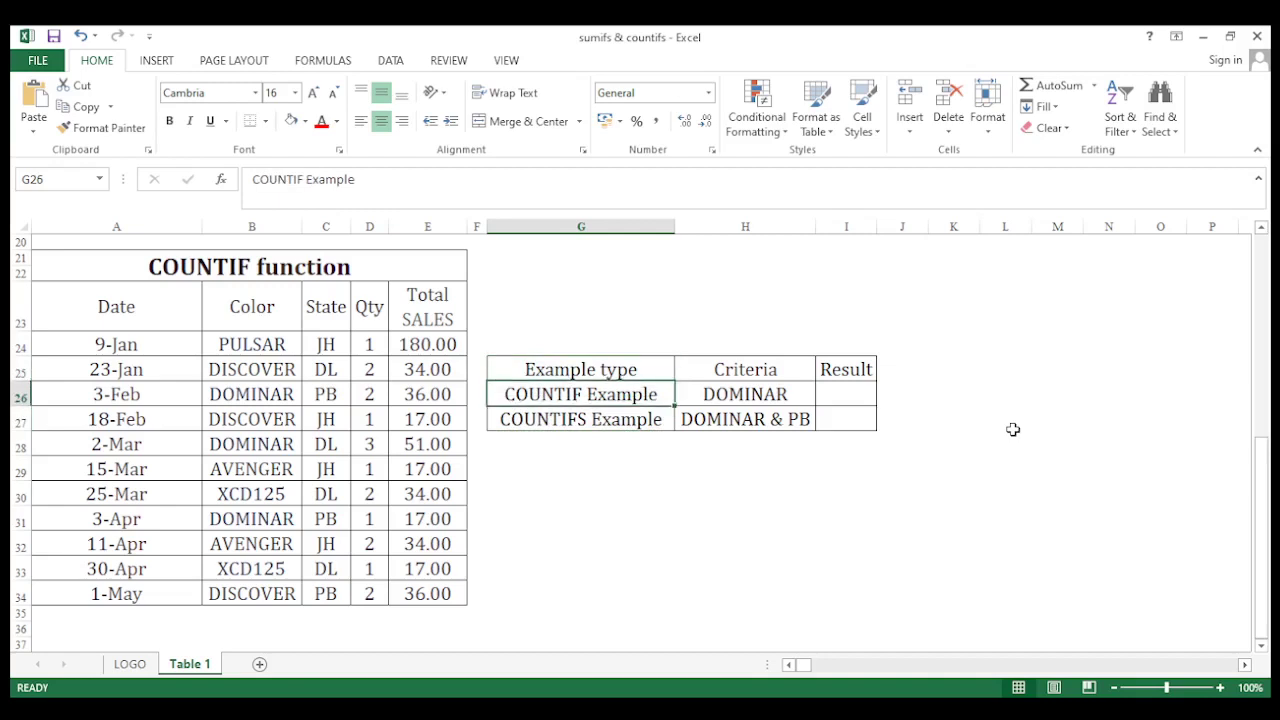
# Begin a COUNTIF formula in the COUNTIF Example's Result cell, I26.
pyautogui.press('Down')
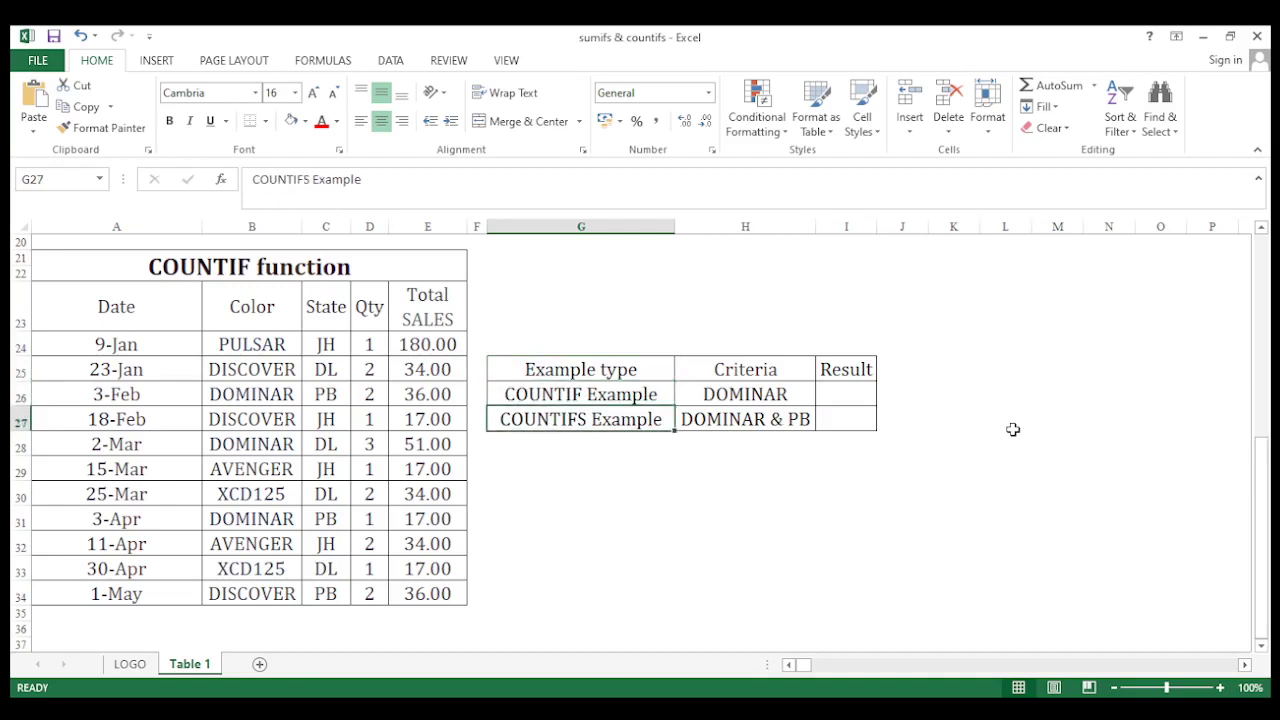
pyautogui.press('Right')
pyautogui.press('Right')
pyautogui.press('Up')
pyautogui.write('-')
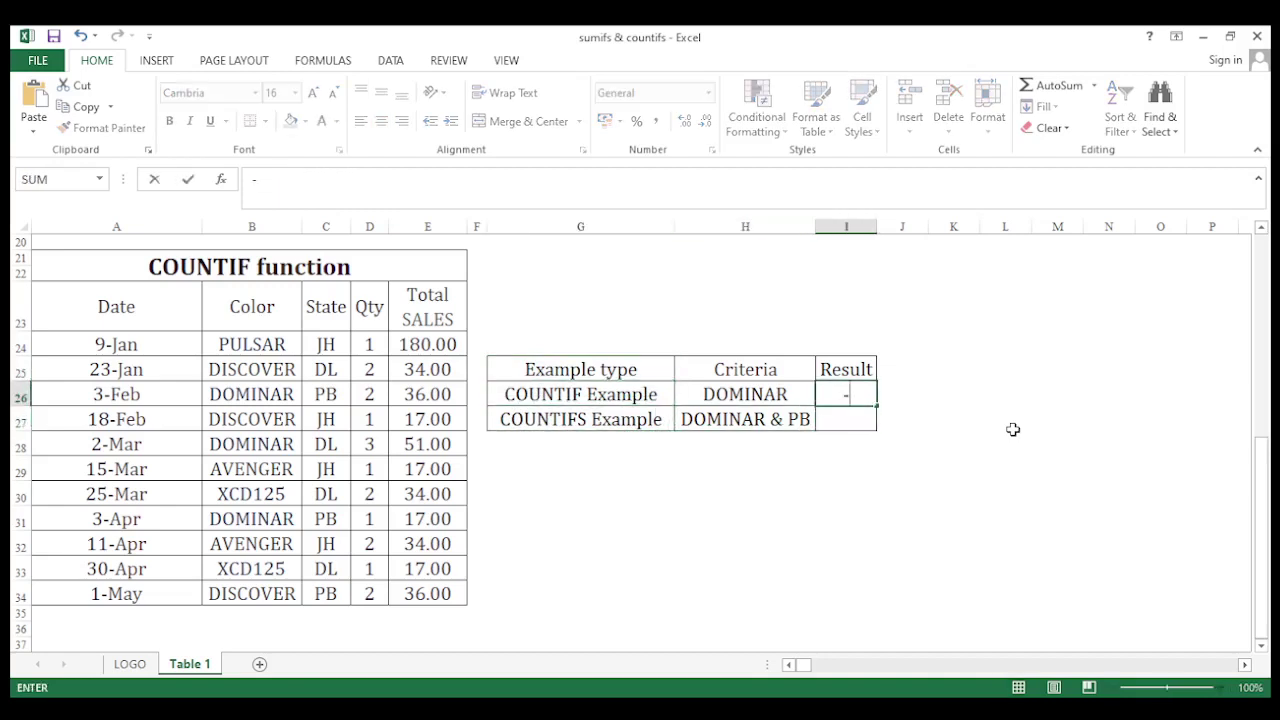
pyautogui.write('COUNTIF')
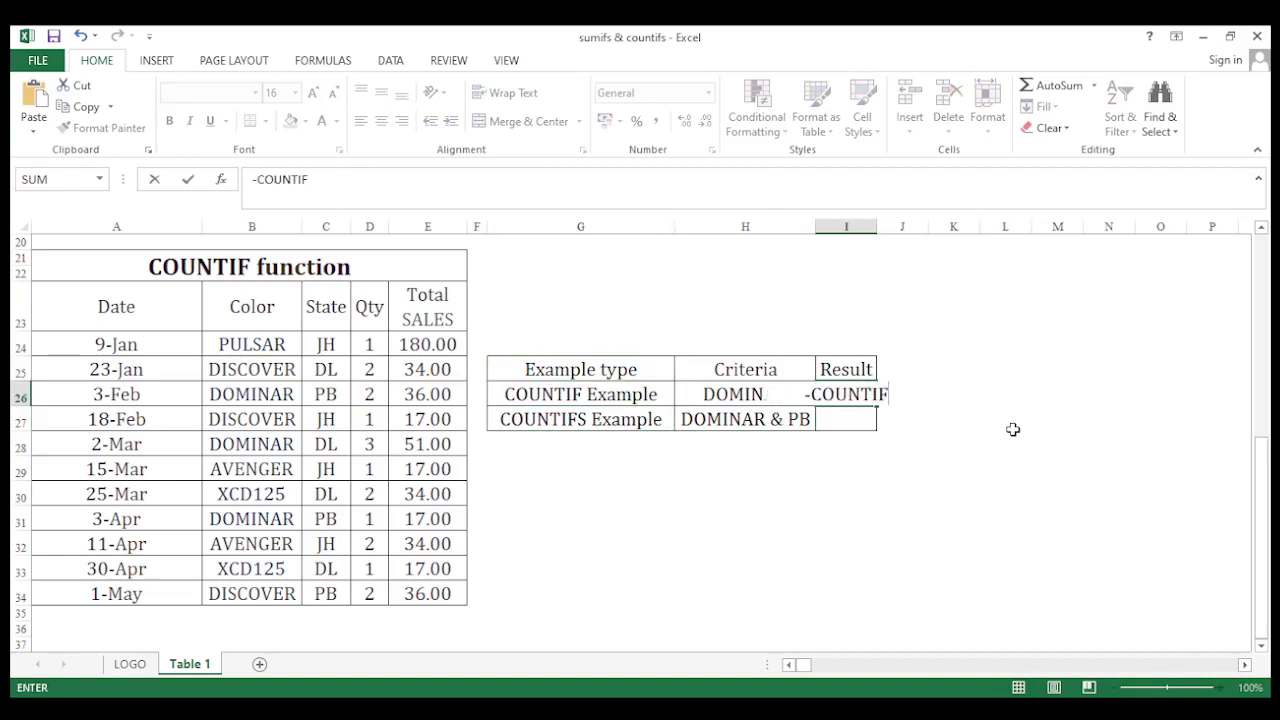
pyautogui.write('(')
# Set the COUNTIF formula's range to the Color values in B24:B34.
pyautogui.press('Left')
pyautogui.press('Left')
pyautogui.press('Left')
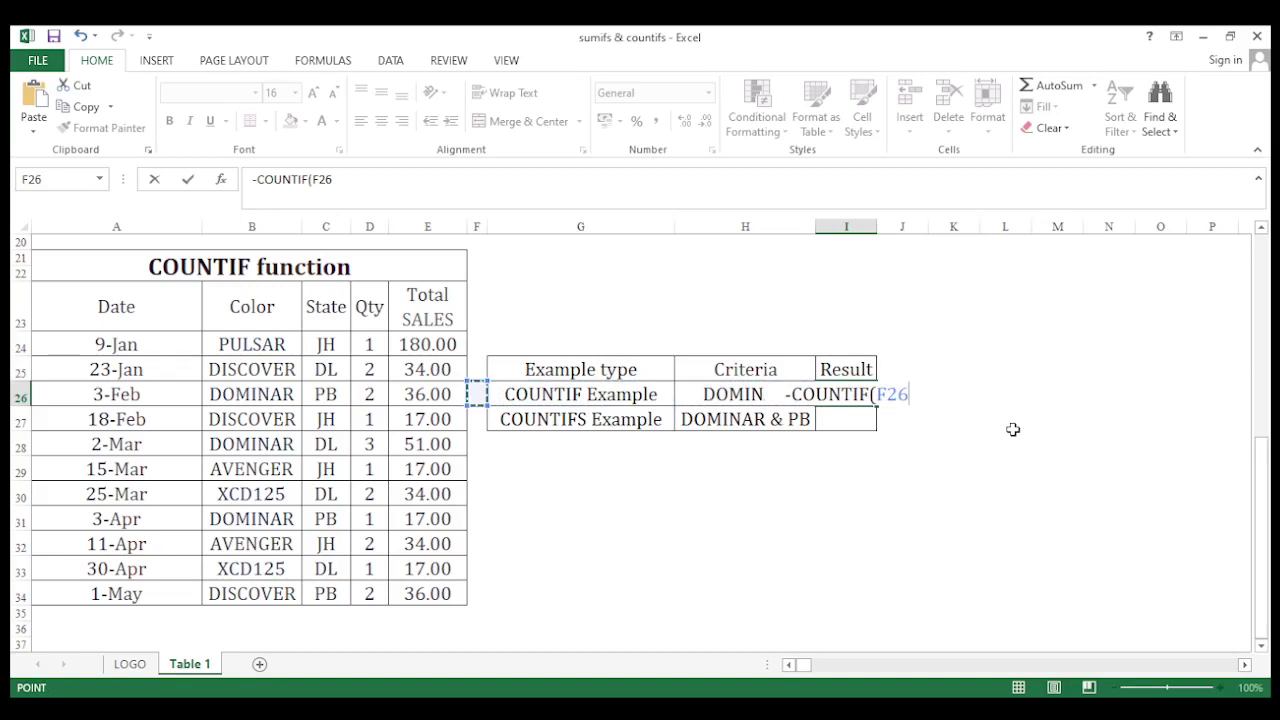
pyautogui.press('Right')
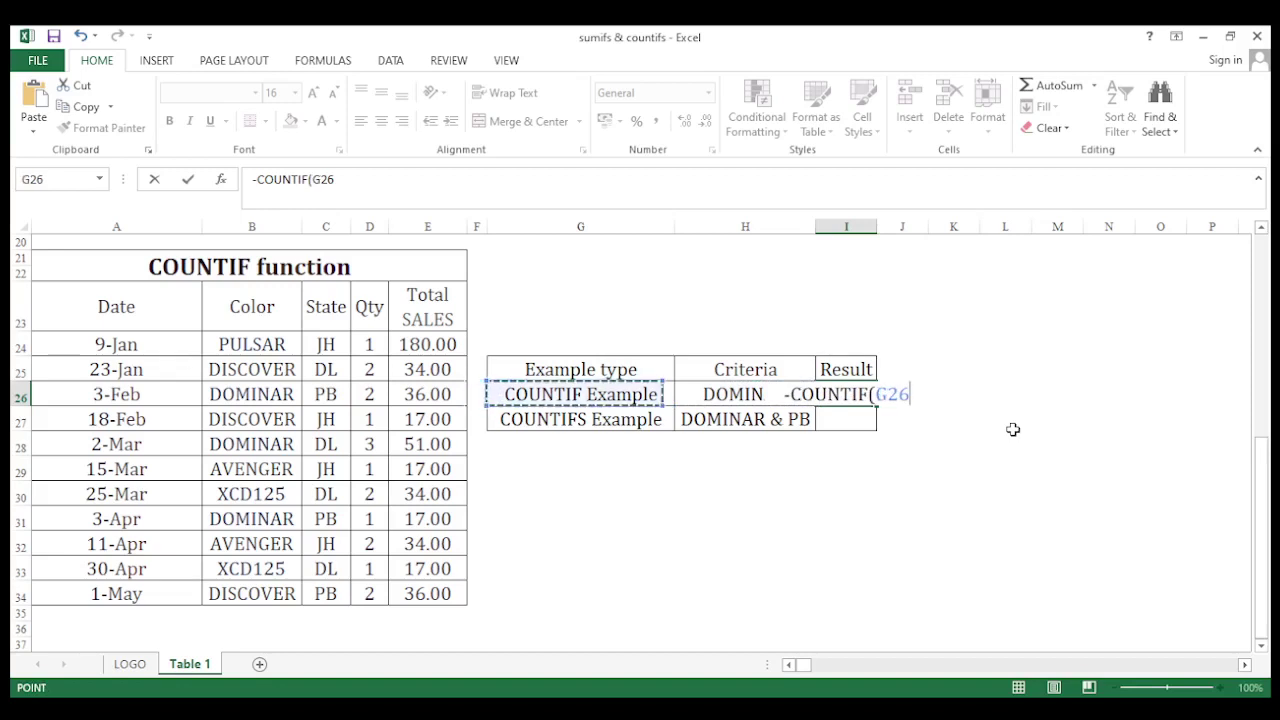
pyautogui.press('Right')
pyautogui.press('Left')
pyautogui.press('Left')
pyautogui.press('Left')
pyautogui.press('Left')
pyautogui.press('Left')
pyautogui.press('Left')
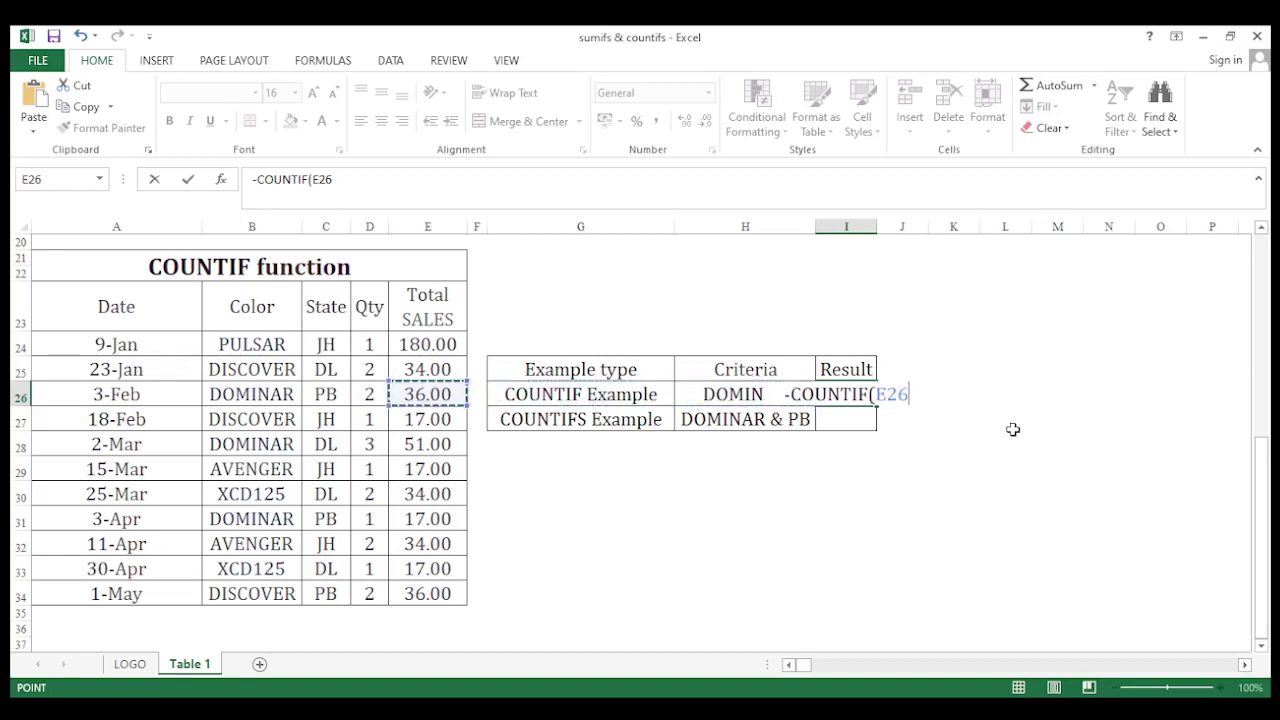
pyautogui.press('Up')
pyautogui.press('Up')
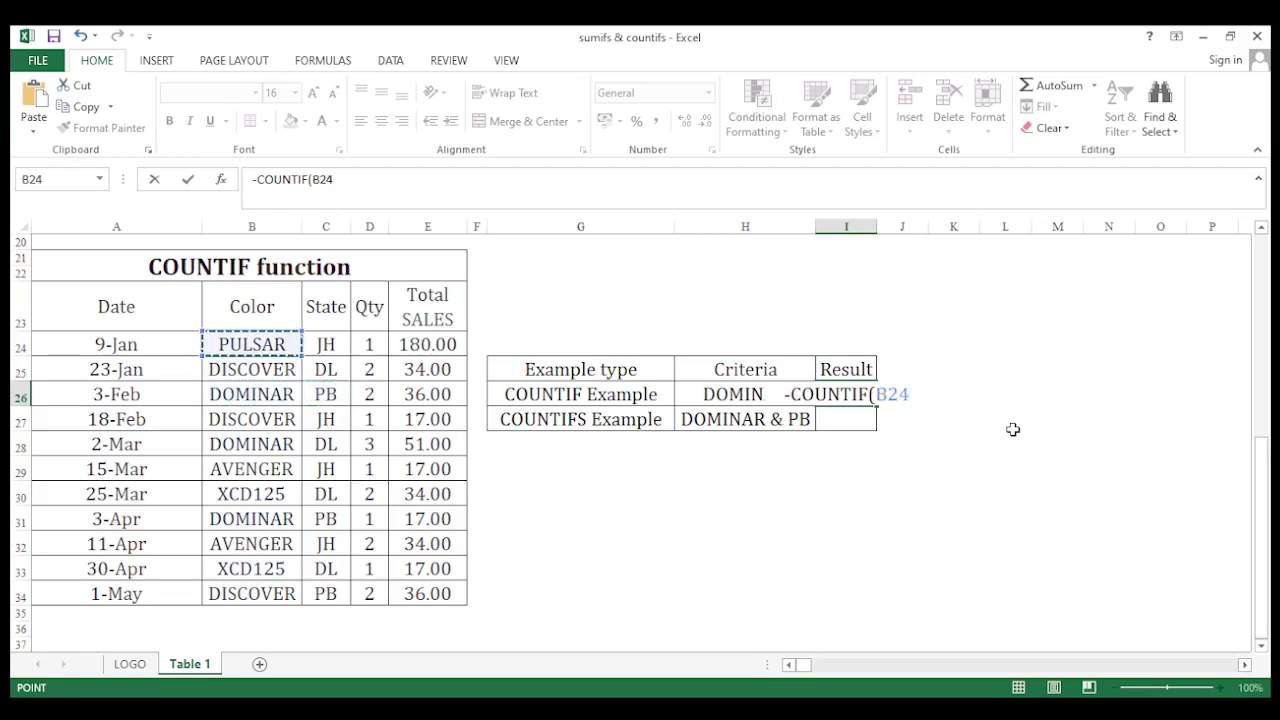
pyautogui.hotkey('ctrl', 'shift', 'Down')
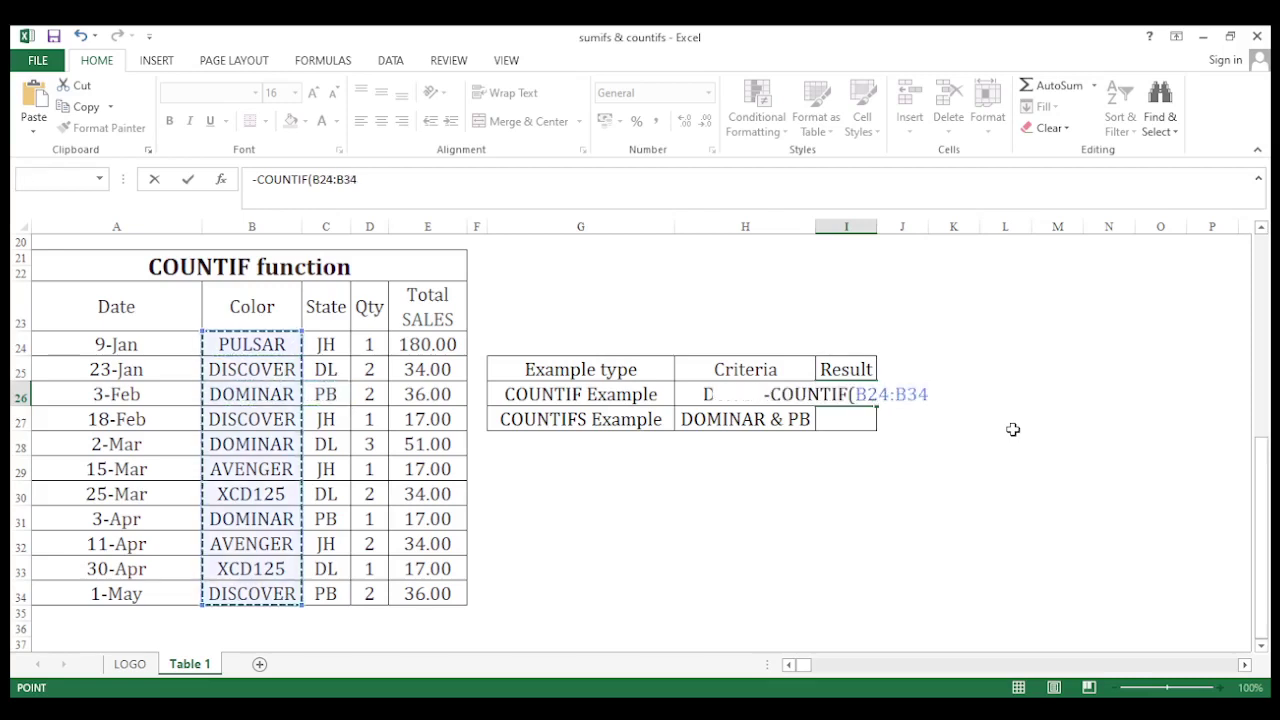
# Use the DOMINAR criterion in H26 as the COUNTIF criteria and complete the formula.
pyautogui.write(',')
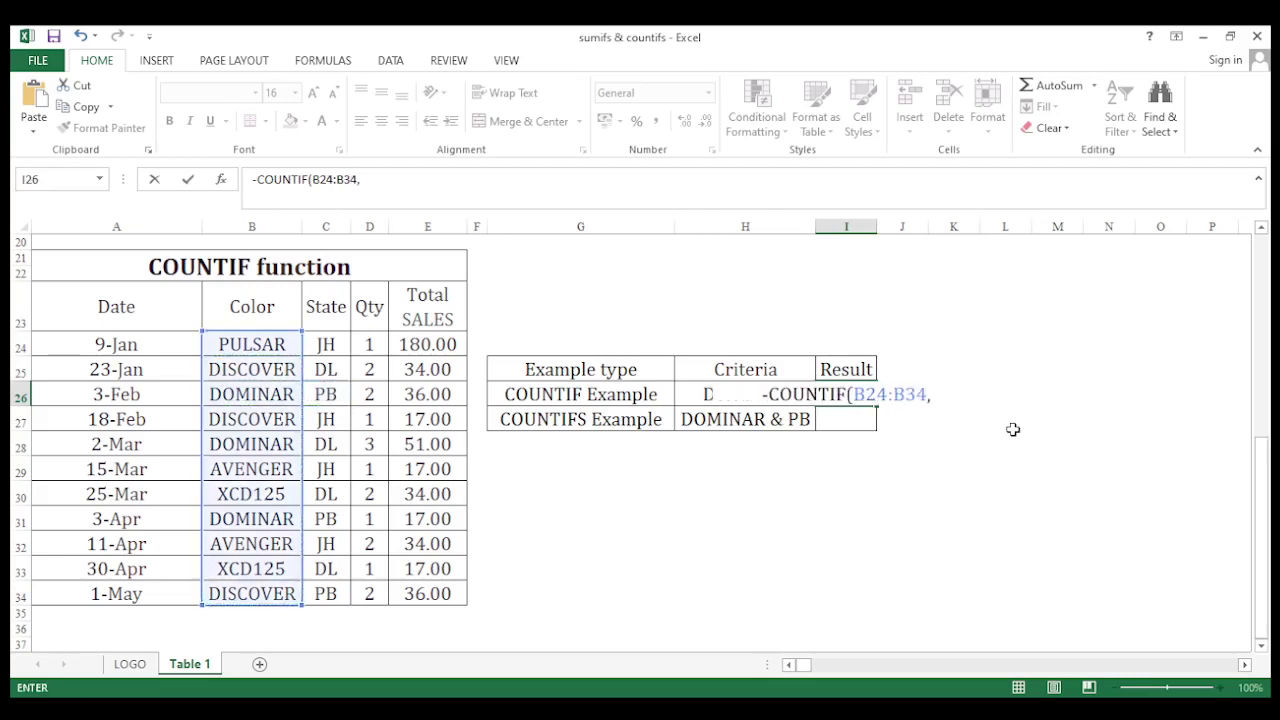
pyautogui.press('Left')
pyautogui.press('Return')
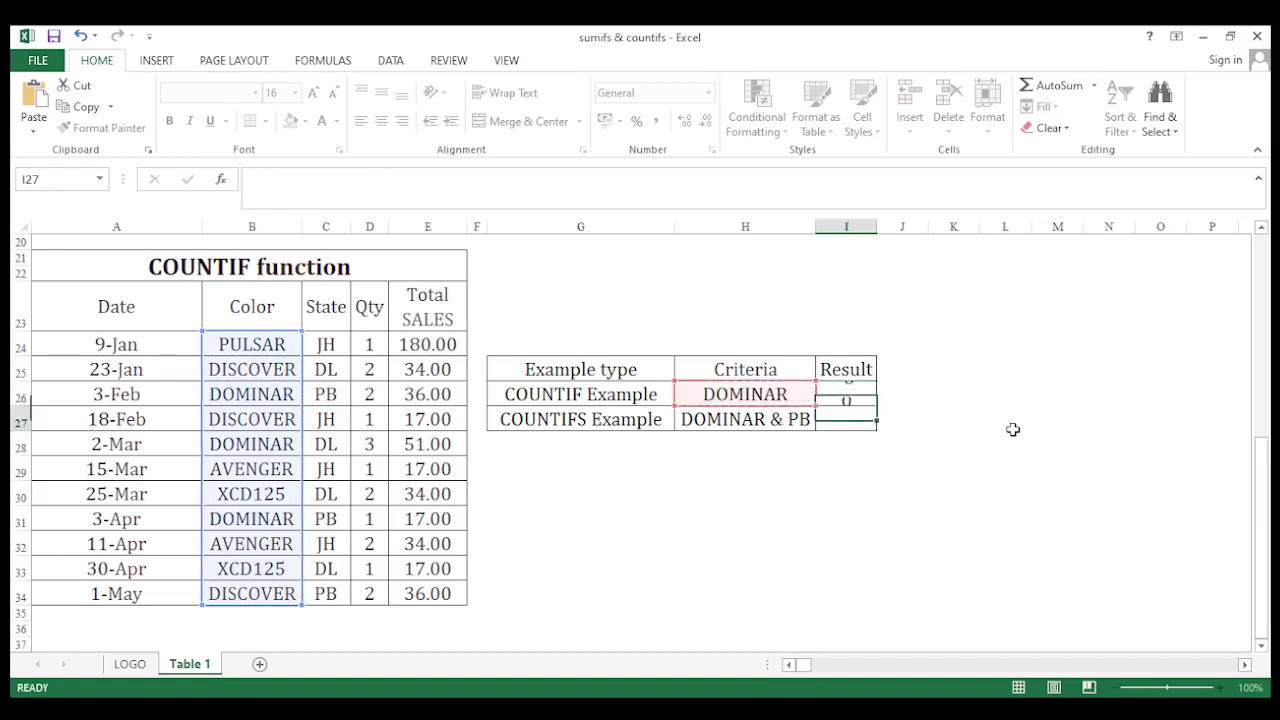
# Examine the range and criteria references of the COUNTIF formula in I26 and its result.
pyautogui.press('Up')
pyautogui.press('F2')
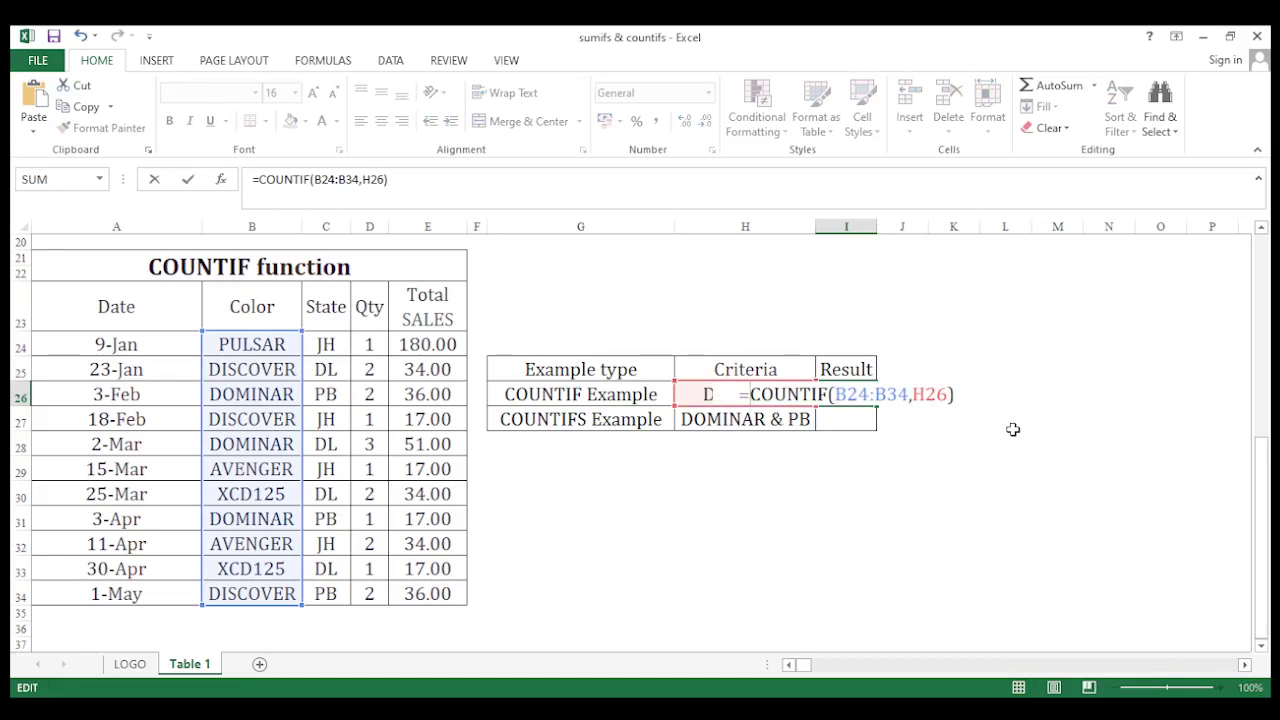
pyautogui.press('Return')
pyautogui.press('Up')
pyautogui.press('F2')
pyautogui.hotkey('ctrl', 'Return')
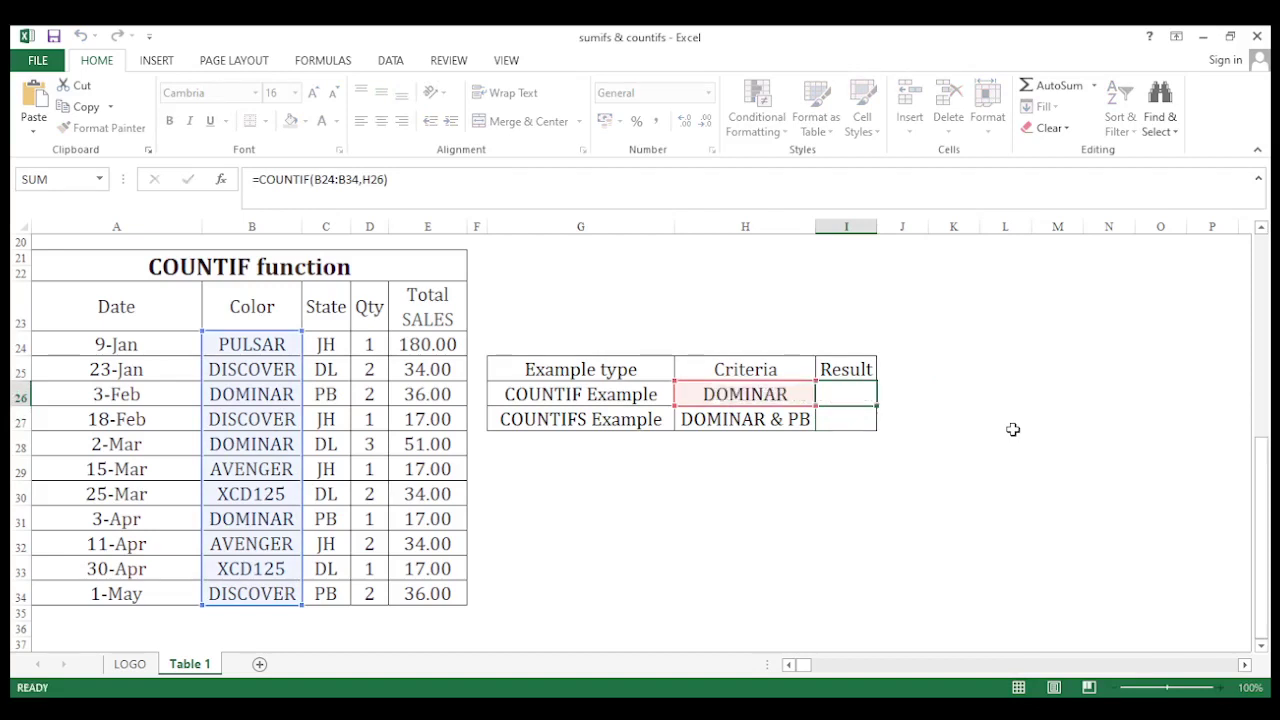
pyautogui.press('Left')
pyautogui.press('Right')
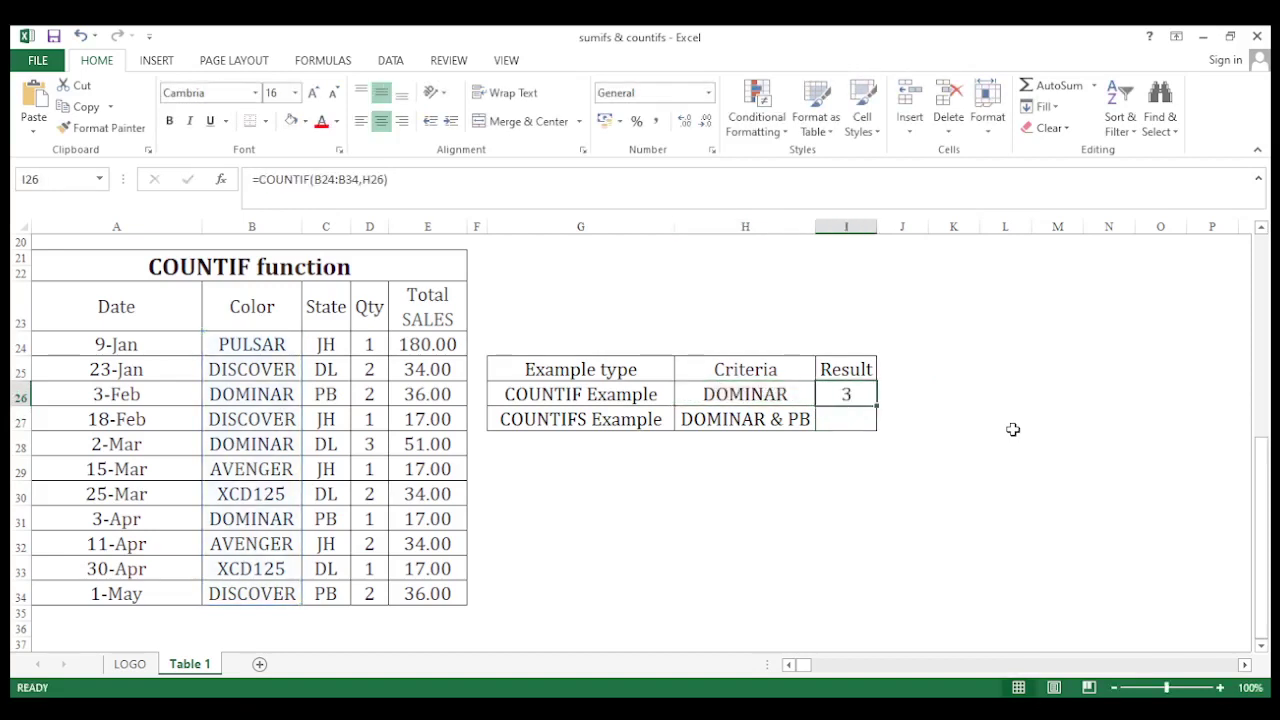
pyautogui.press('F2')
pyautogui.press('Escape')
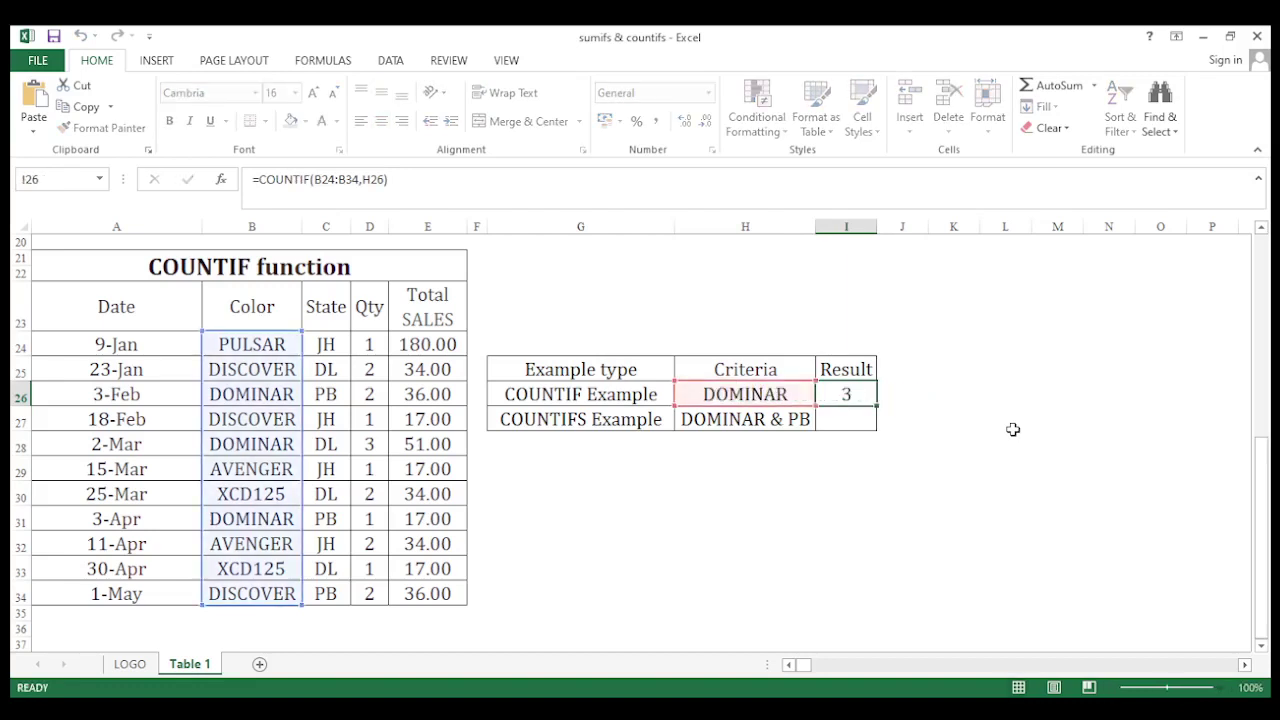
pyautogui.press('Left')
pyautogui.press('Left')
pyautogui.press('Right')
pyautogui.press('Right')
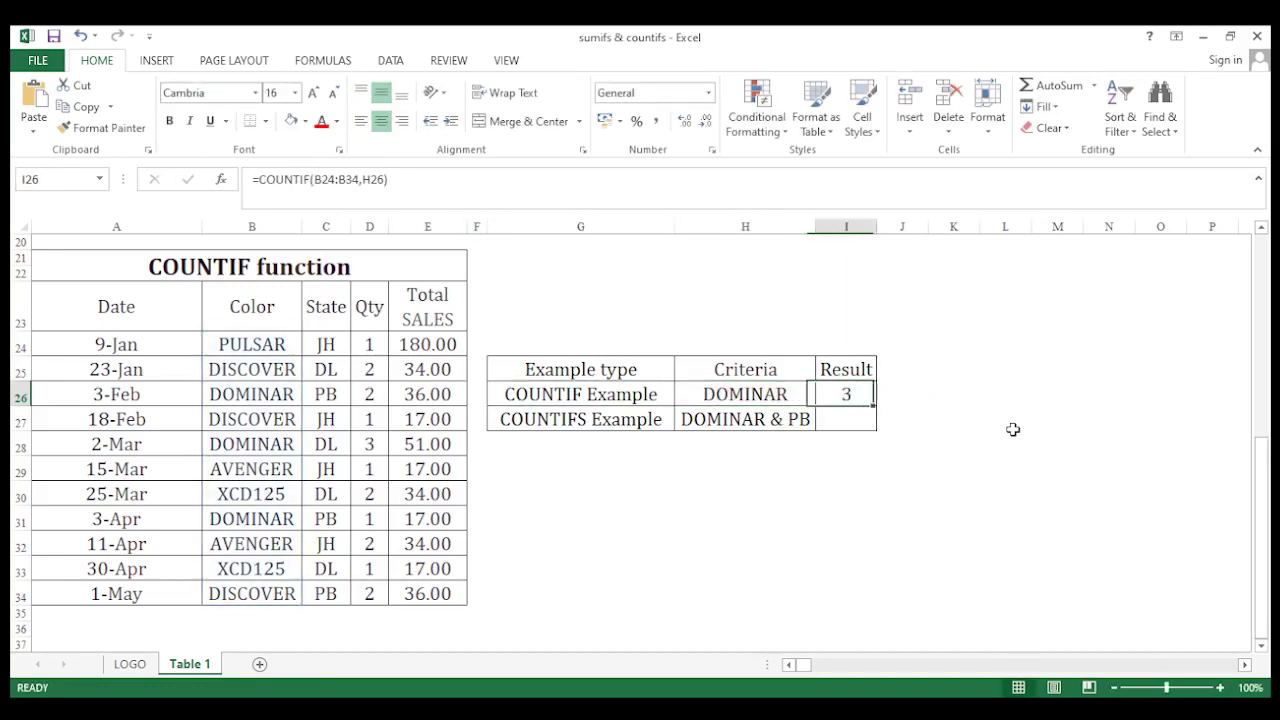
# Begin a COUNTIFS formula in the COUNTIFS Example's Result cell, I27.
pyautogui.press('Down')
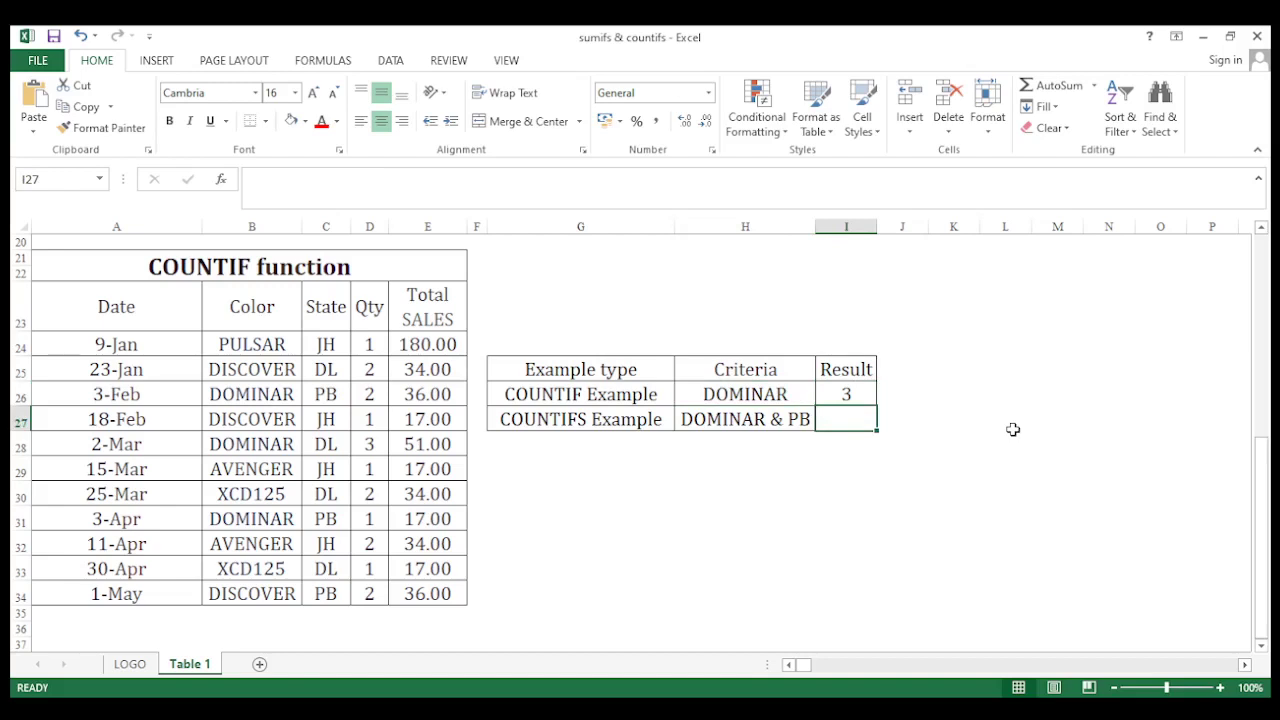
pyautogui.press('Left')
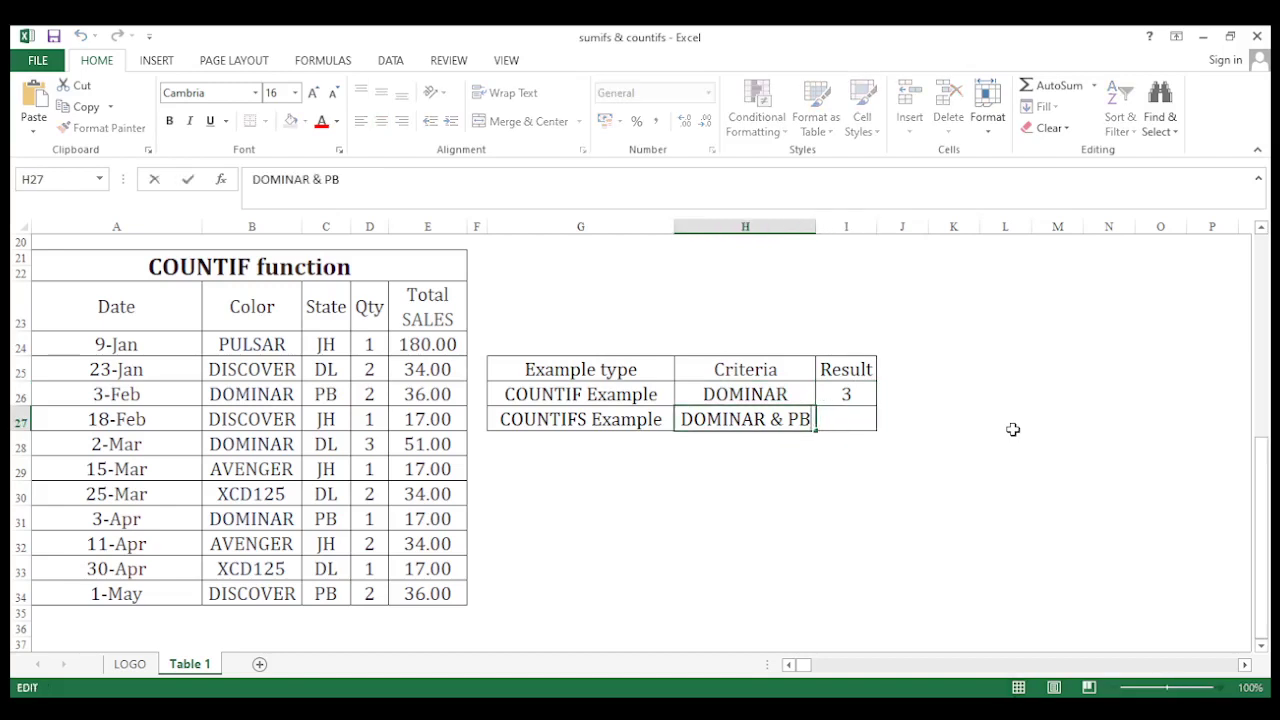
pyautogui.press('Right')
pyautogui.write('=C')
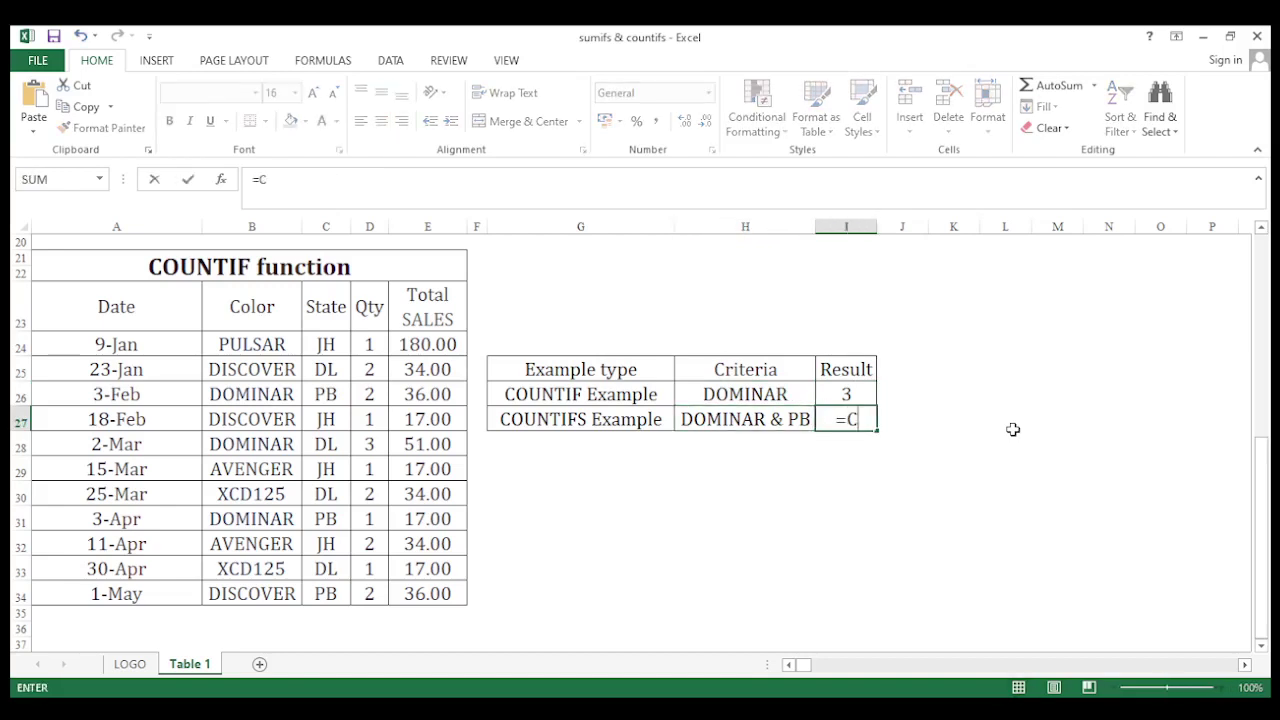
pyautogui.write('OUNTIFS(')
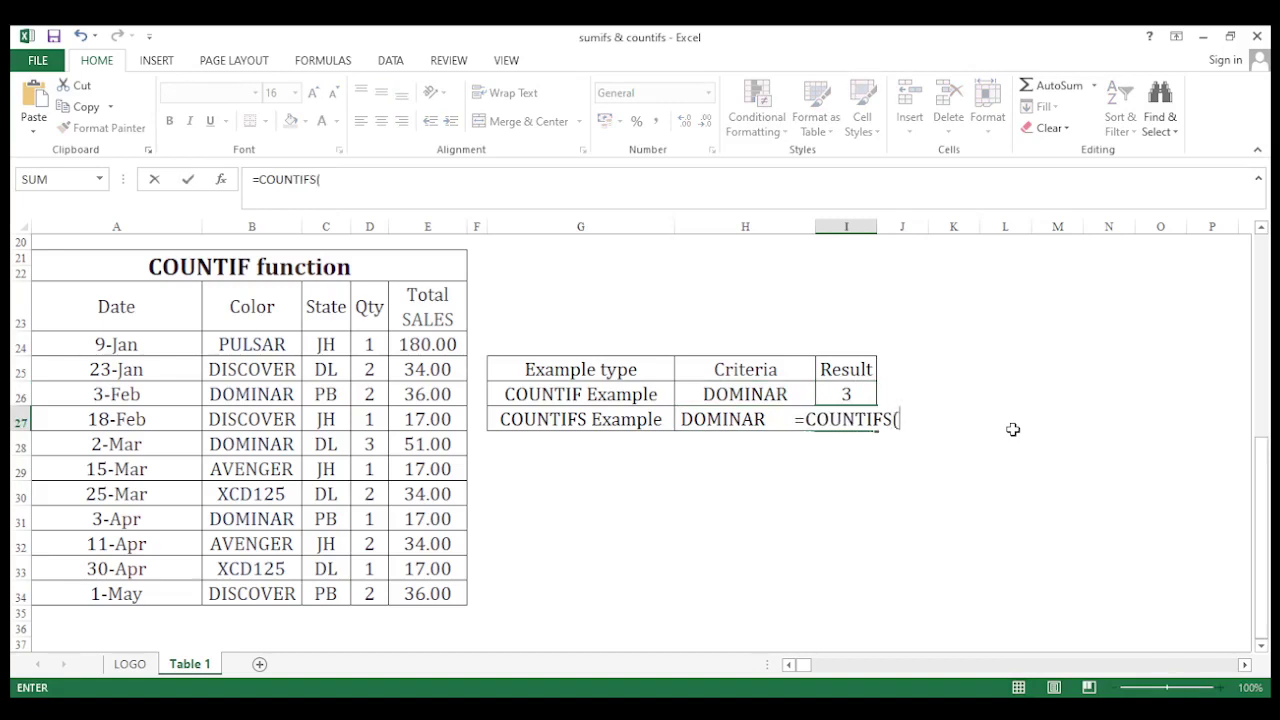
# Set the COUNTIFS formula's first criteria range to the Color values in B24:B34.
pyautogui.press('Left')
pyautogui.press('Left')
pyautogui.press('Left')
pyautogui.press('Left')
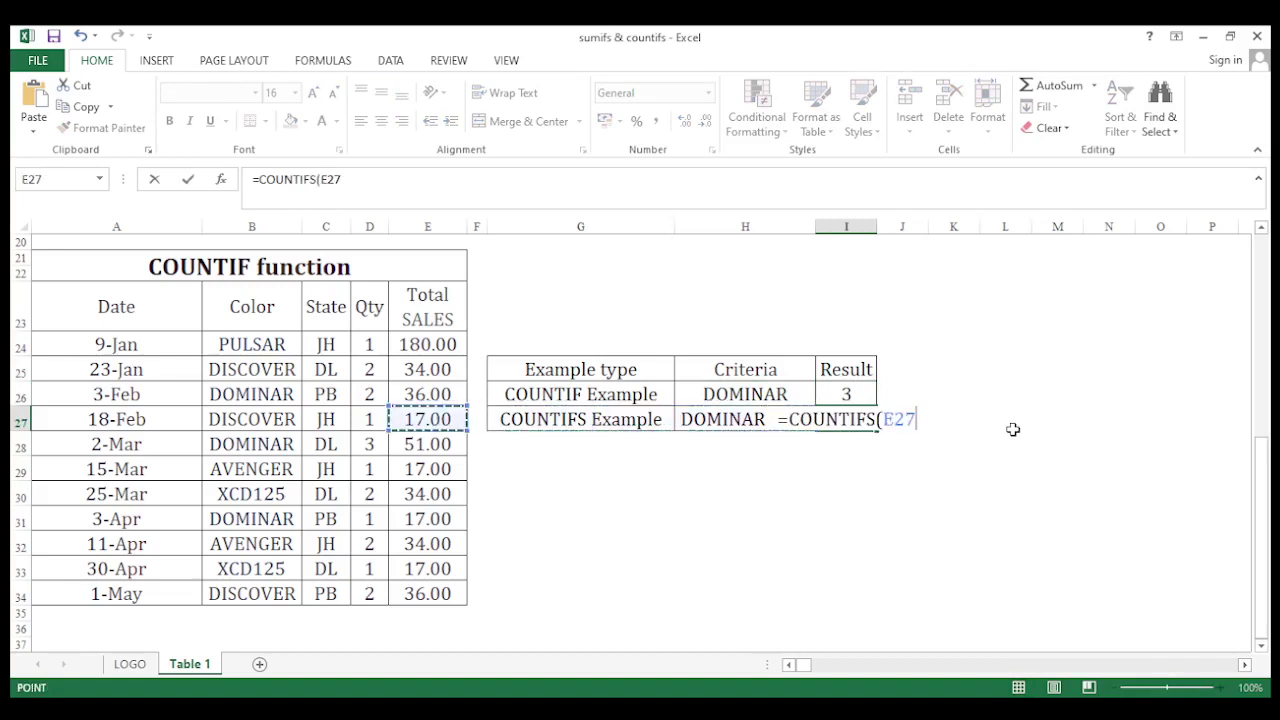
pyautogui.press('Left')
pyautogui.press('Left')
pyautogui.press('Left')
pyautogui.press('Up')
pyautogui.press('Up')
pyautogui.press('Up')
pyautogui.hotkey('ctrl', 'shift', 'Down')
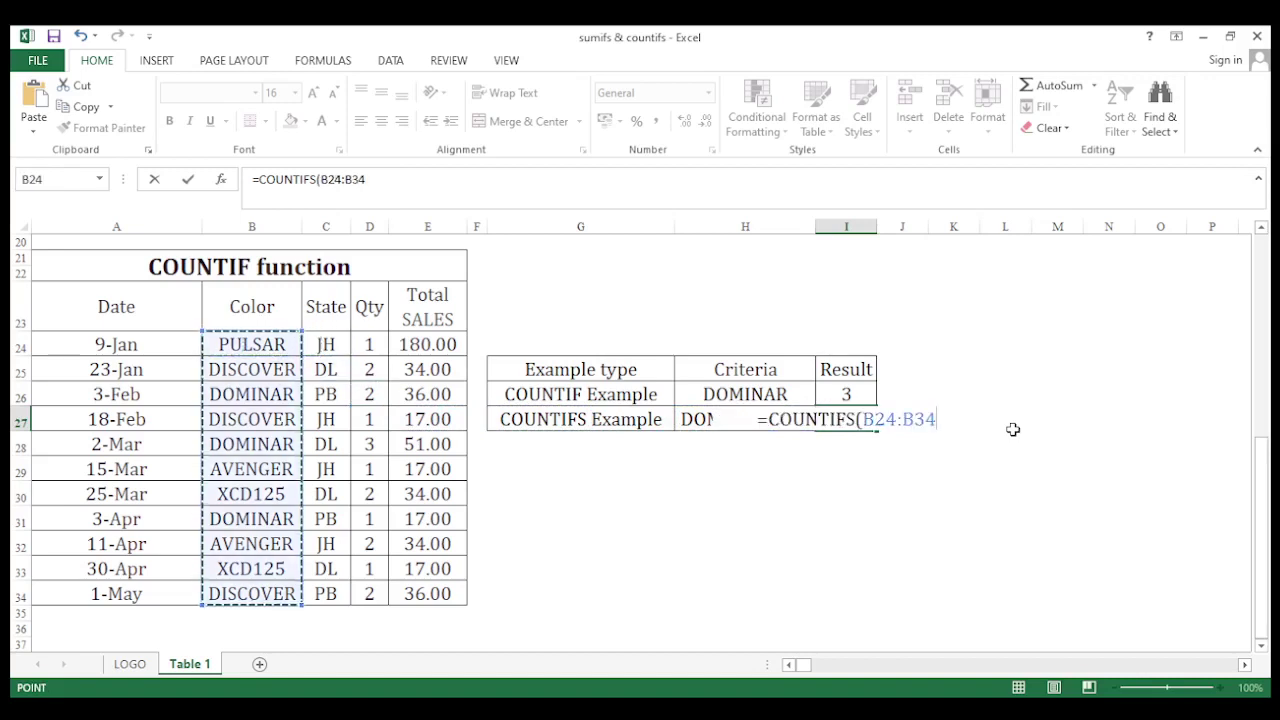
# Use the DOMINAR cell B28 as the first criteria of the COUNTIFS formula.
pyautogui.write(',')
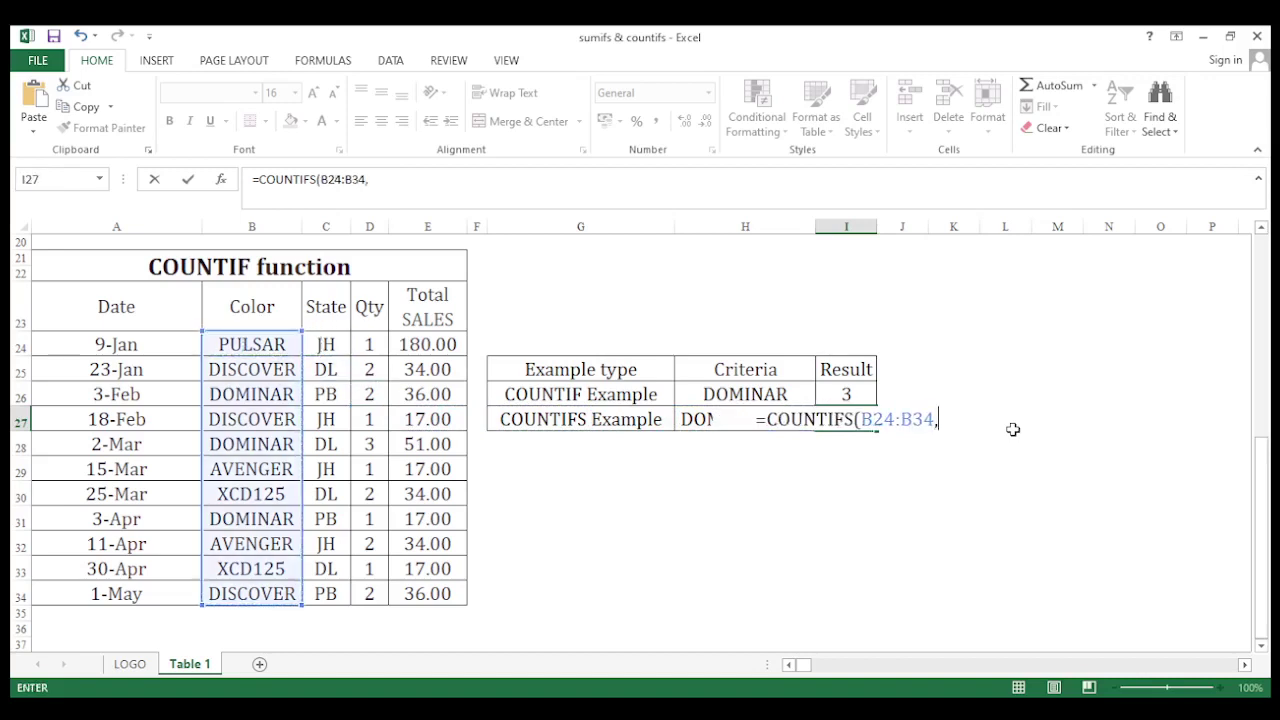
pyautogui.press('Left')
pyautogui.press('Left')
pyautogui.press('Left')
pyautogui.press('Left')
pyautogui.press('Left')
pyautogui.press('Left')
pyautogui.press('Left')
pyautogui.press('Down')
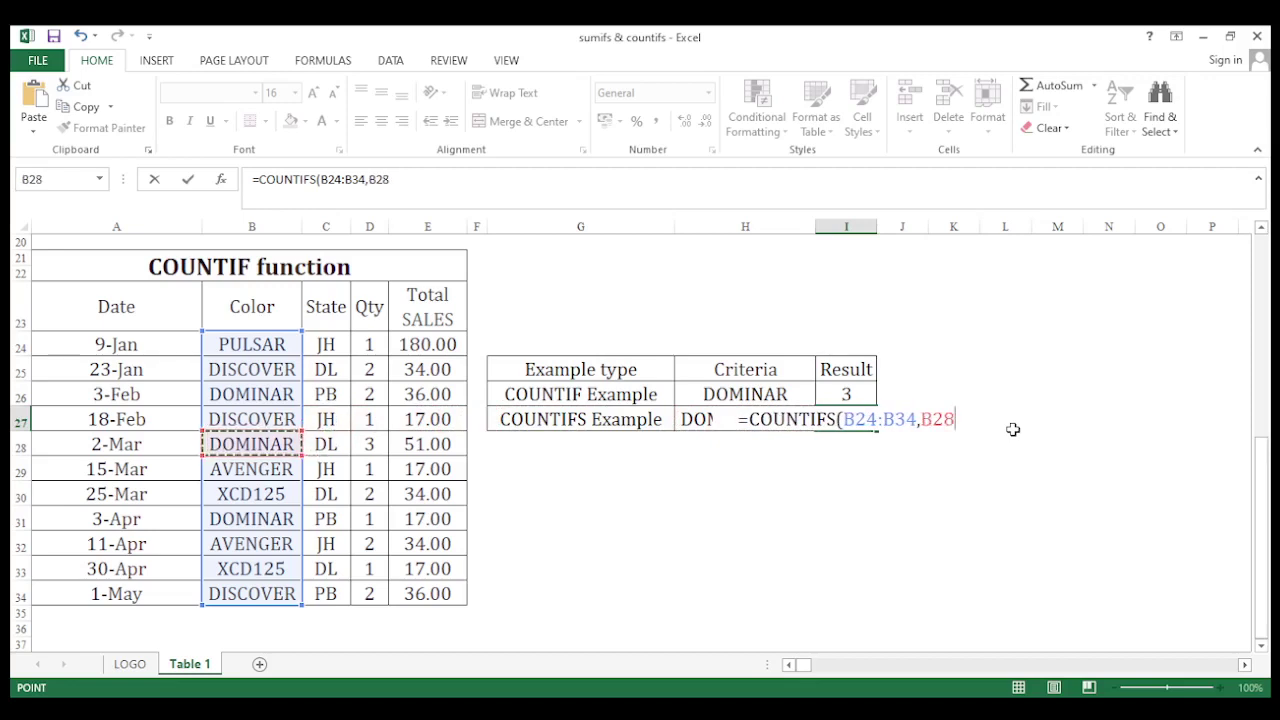
# Add the State values in C24:C34 as the COUNTIFS formula's second criteria range.
pyautogui.write(',')
pyautogui.press('Up')
pyautogui.press('Up')
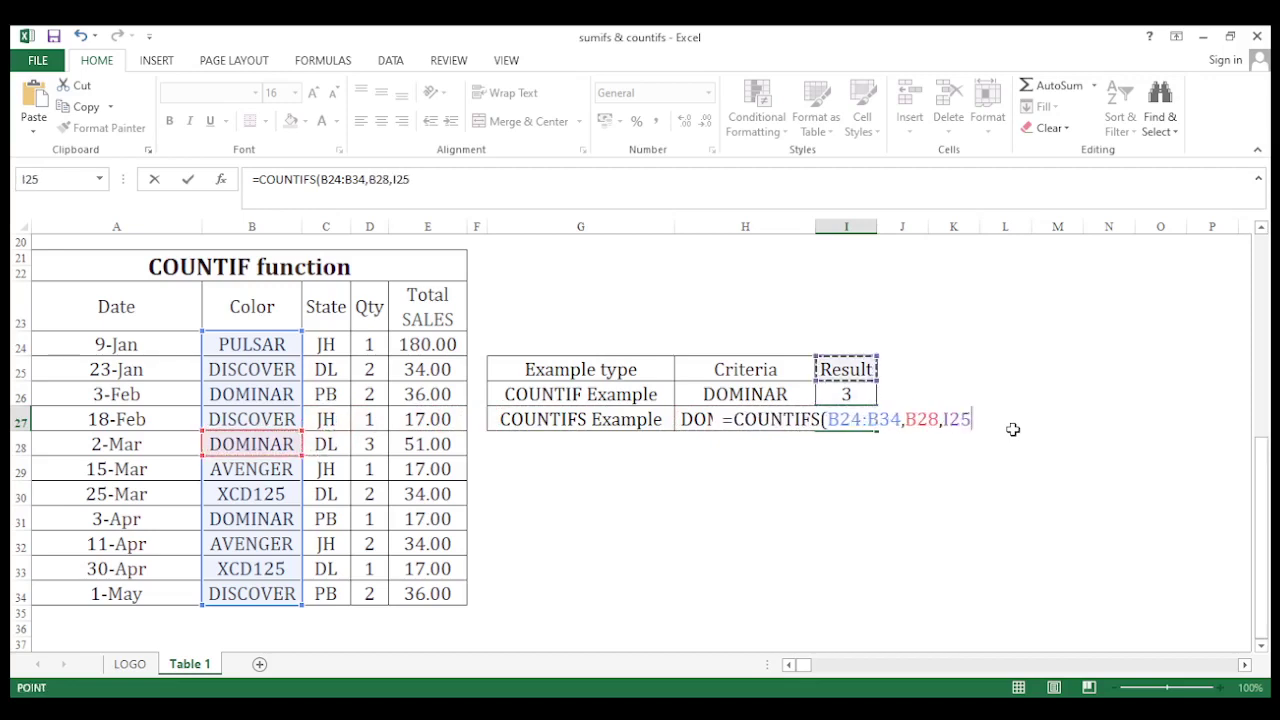
pyautogui.press('Left')
pyautogui.press('Left')
pyautogui.press('Left')
pyautogui.press('Left')
pyautogui.press('Left')
pyautogui.press('Left')
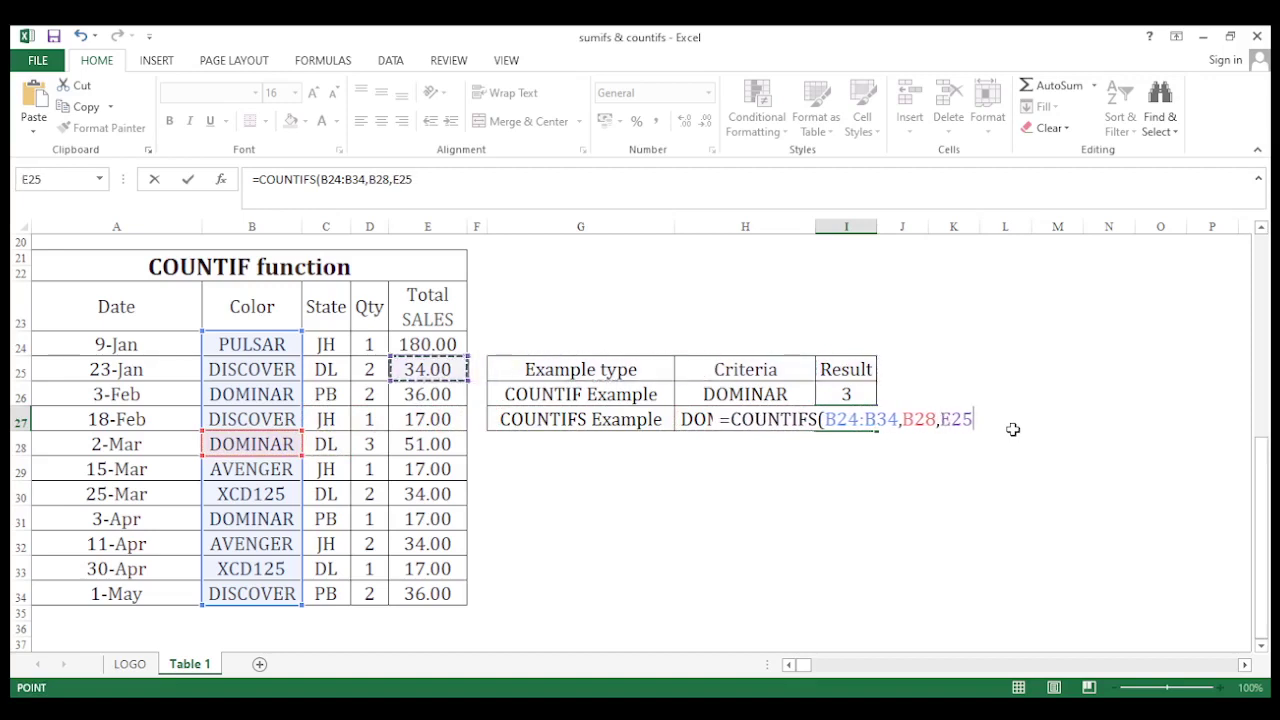
pyautogui.press('Up')
pyautogui.hotkey('ctrl', 'shift', 'Down')
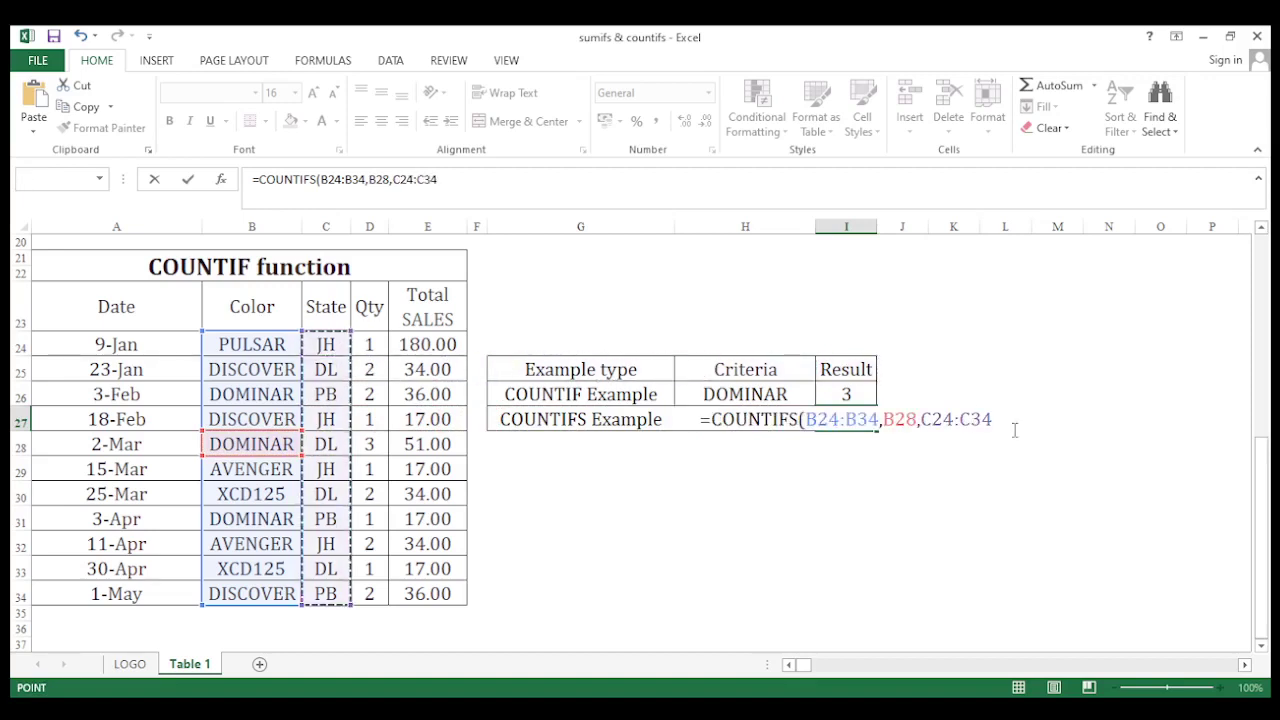
# Use the PB cell C26 as the second criteria and complete the COUNTIFS formula.
pyautogui.write(',')
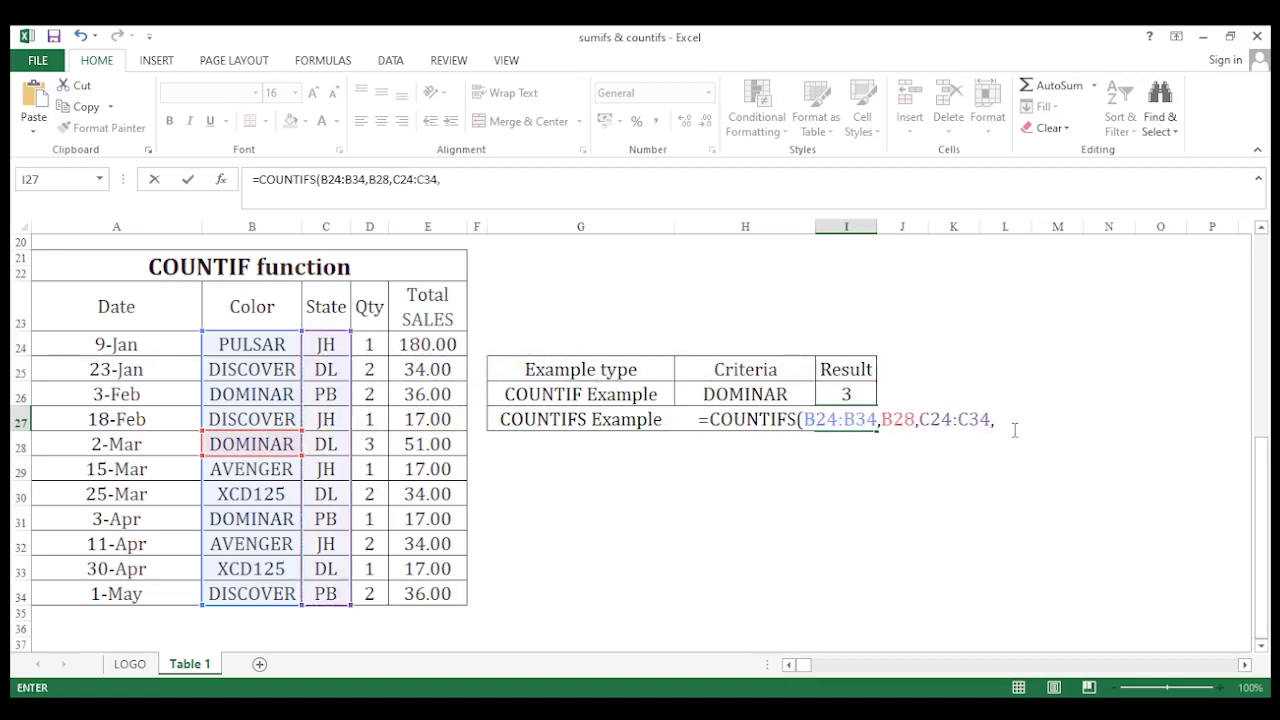
pyautogui.press('Left')
pyautogui.press('Left')
pyautogui.press('Left')
pyautogui.press('Left')
pyautogui.press('Left')
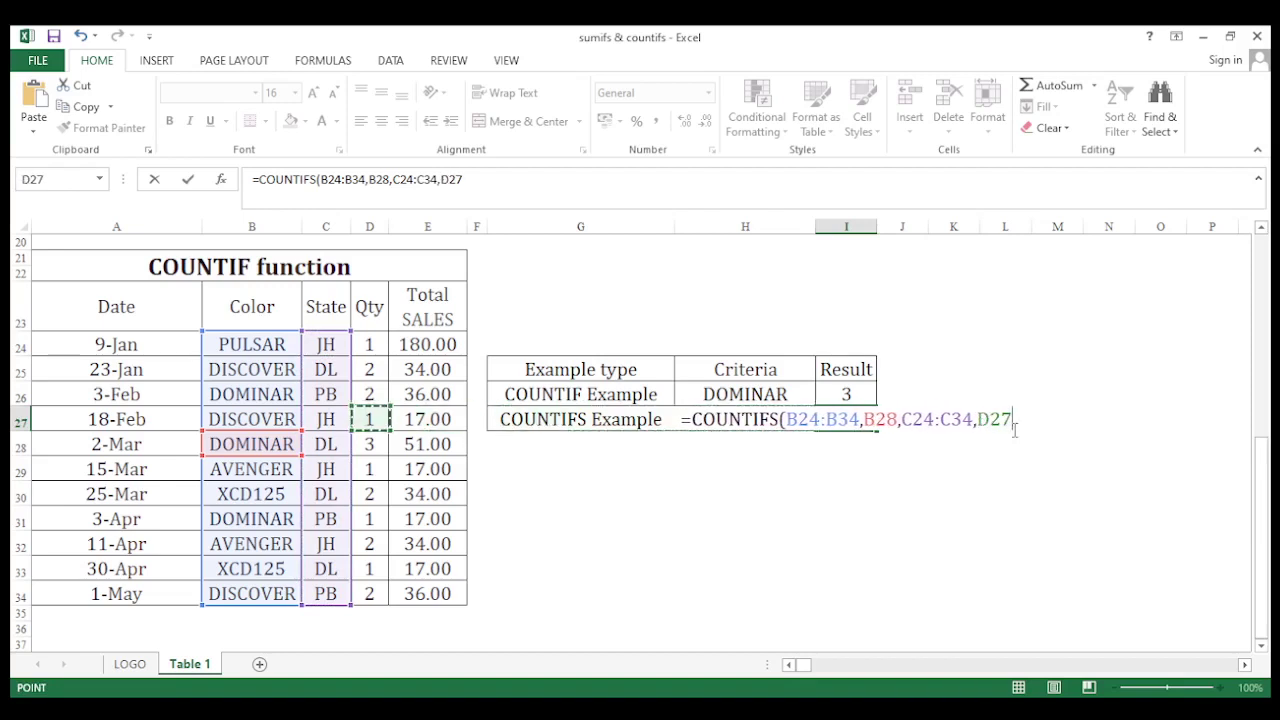
pyautogui.press('Left')
pyautogui.press('Up')
pyautogui.press('Return')
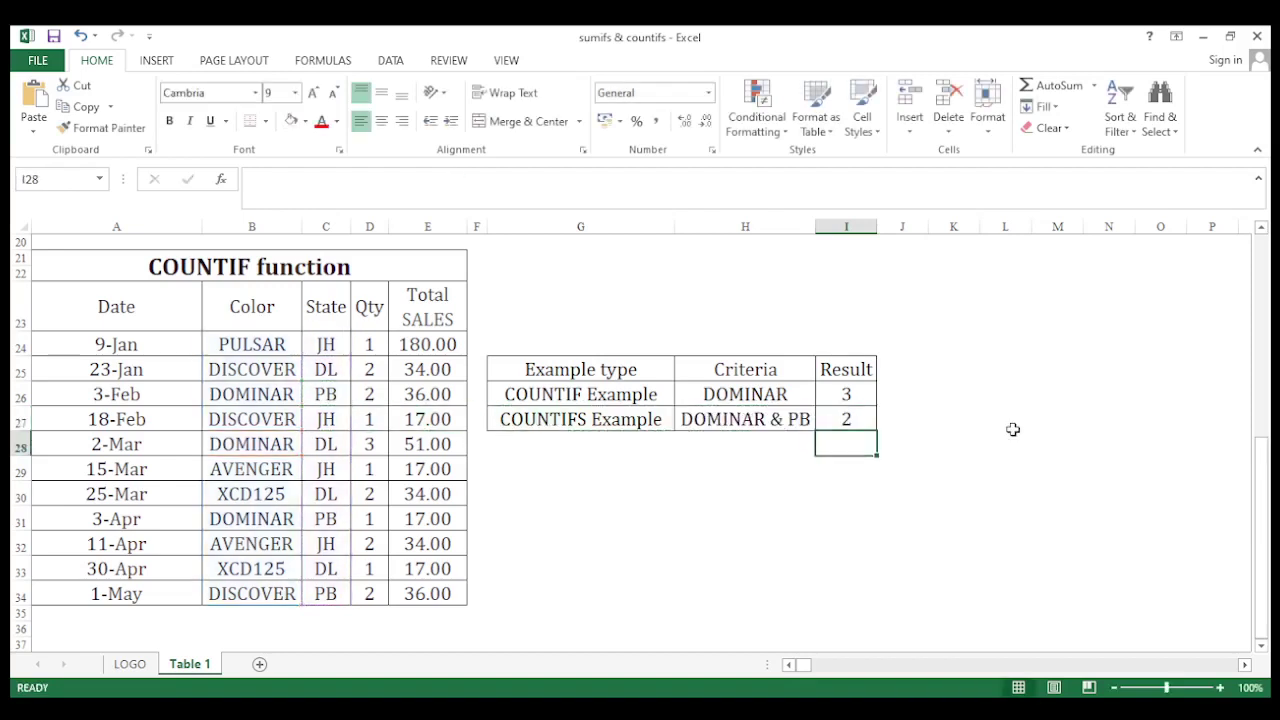
# Inspect the ranges and criteria of the COUNTIFS formula in I27.
pyautogui.press('Up')
pyautogui.press('F2')
pyautogui.press('Escape')
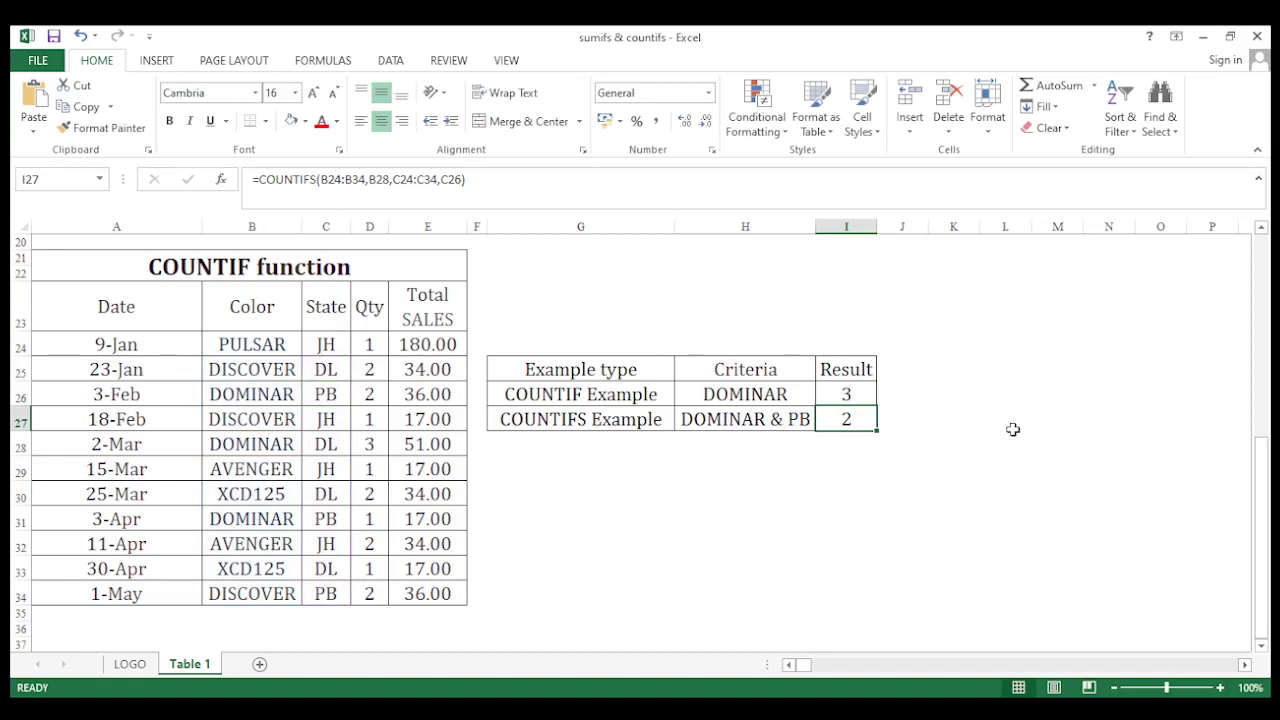
# Select the Color and State cells of the 3-Feb and 3-Apr records together, B26:C26 and B31:C31, to check the COUNTIFS result.
pyautogui.press('Left')
pyautogui.press('Left')
pyautogui.press('Left')
pyautogui.press('Left')
pyautogui.press('Left')
pyautogui.press('Left')
pyautogui.press('Up')
pyautogui.press('Left')
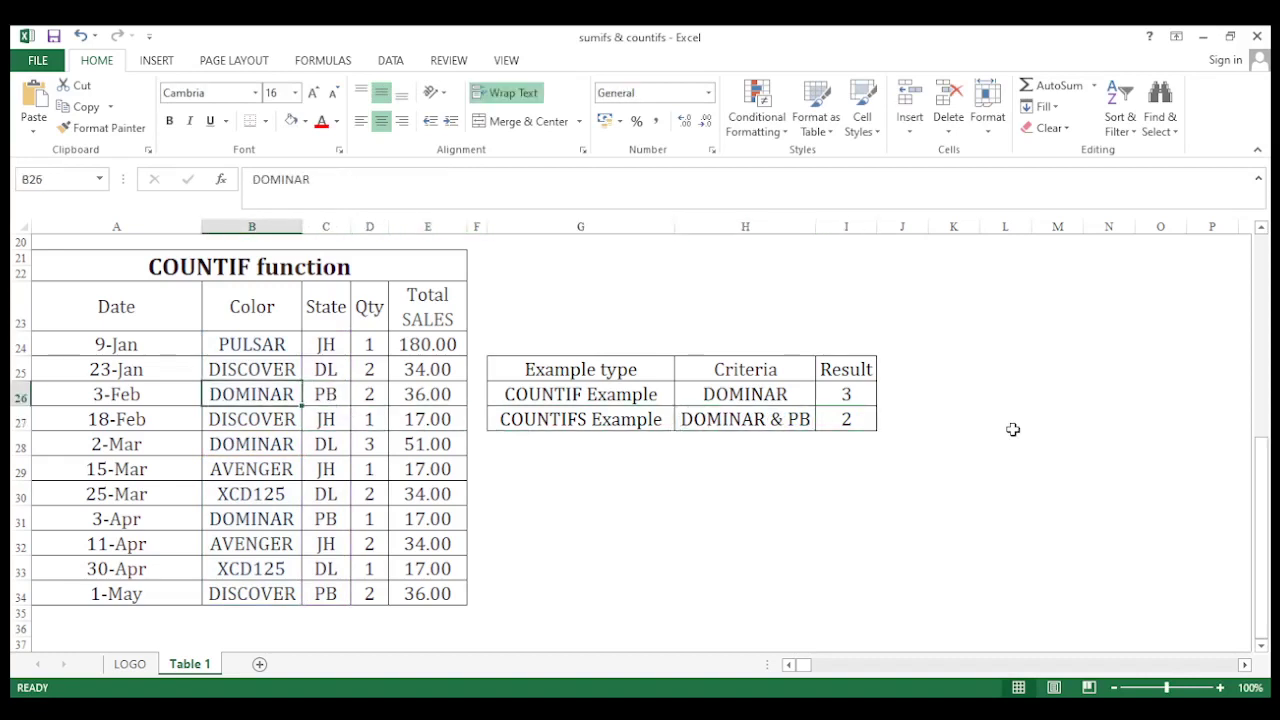
pyautogui.hotkey('shift', 'Right')
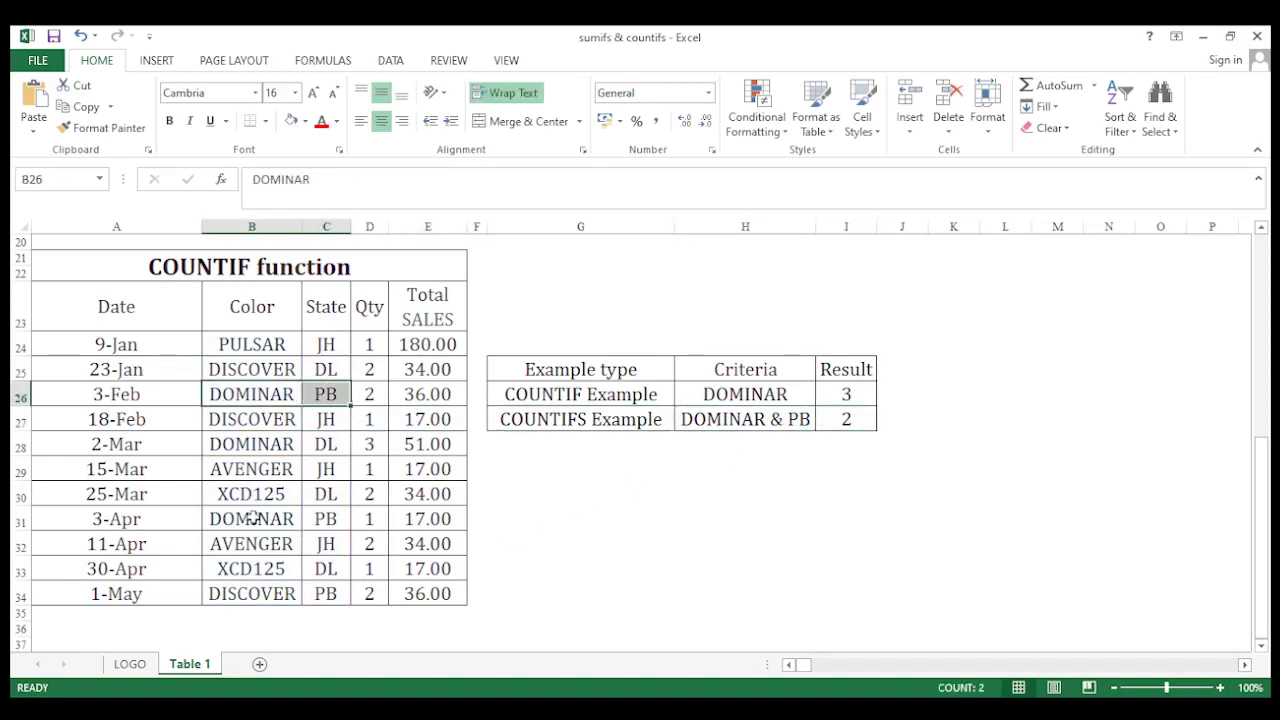
pyautogui.keyDown('ctrl'); pyautogui.moveTo(253, 517); pyautogui.dragTo(322, 519); pyautogui.keyUp('ctrl')
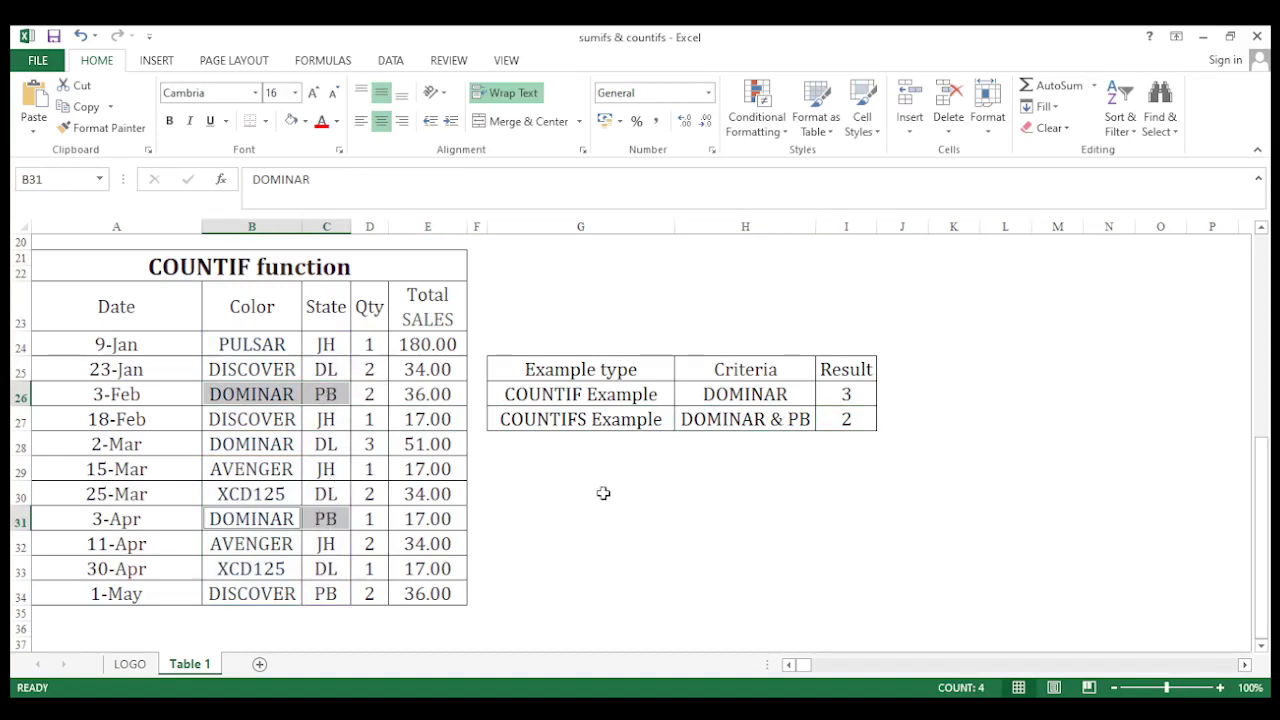
# Select the Example type header in G25 and go back up towards the SUMIF table.
pyautogui.click(561, 368)
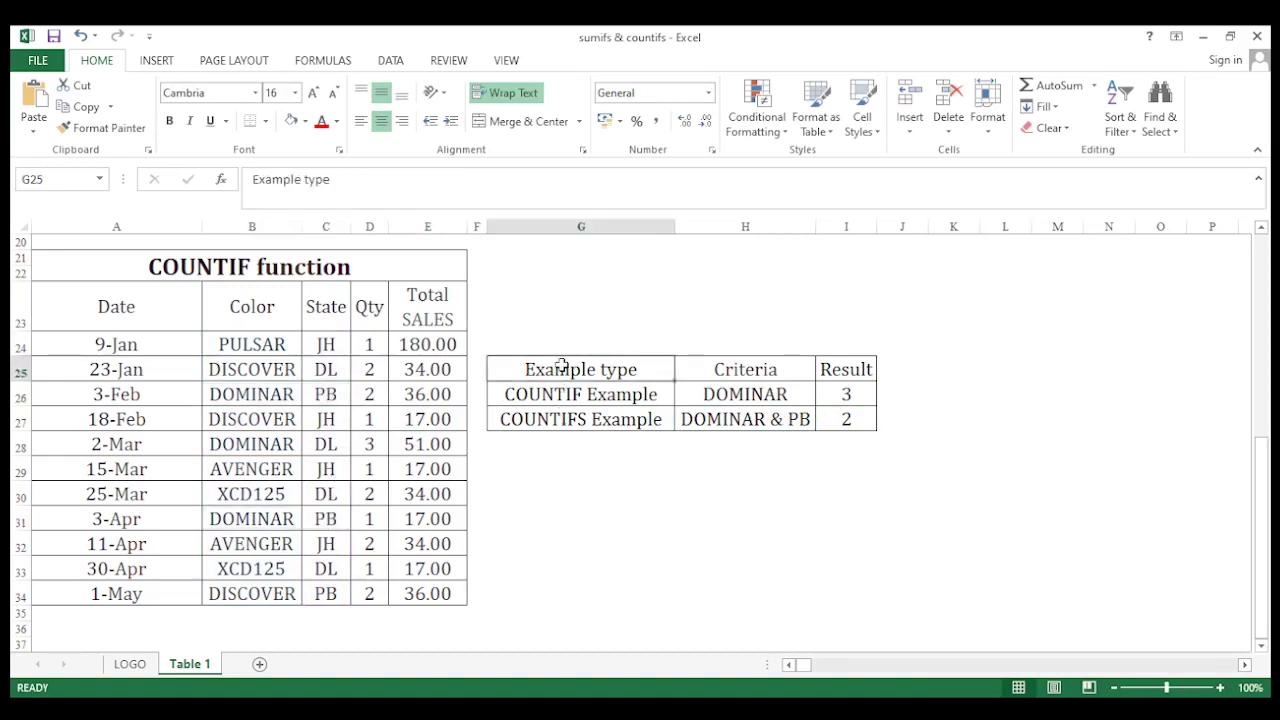
pyautogui.scroll(7, 561, 368)
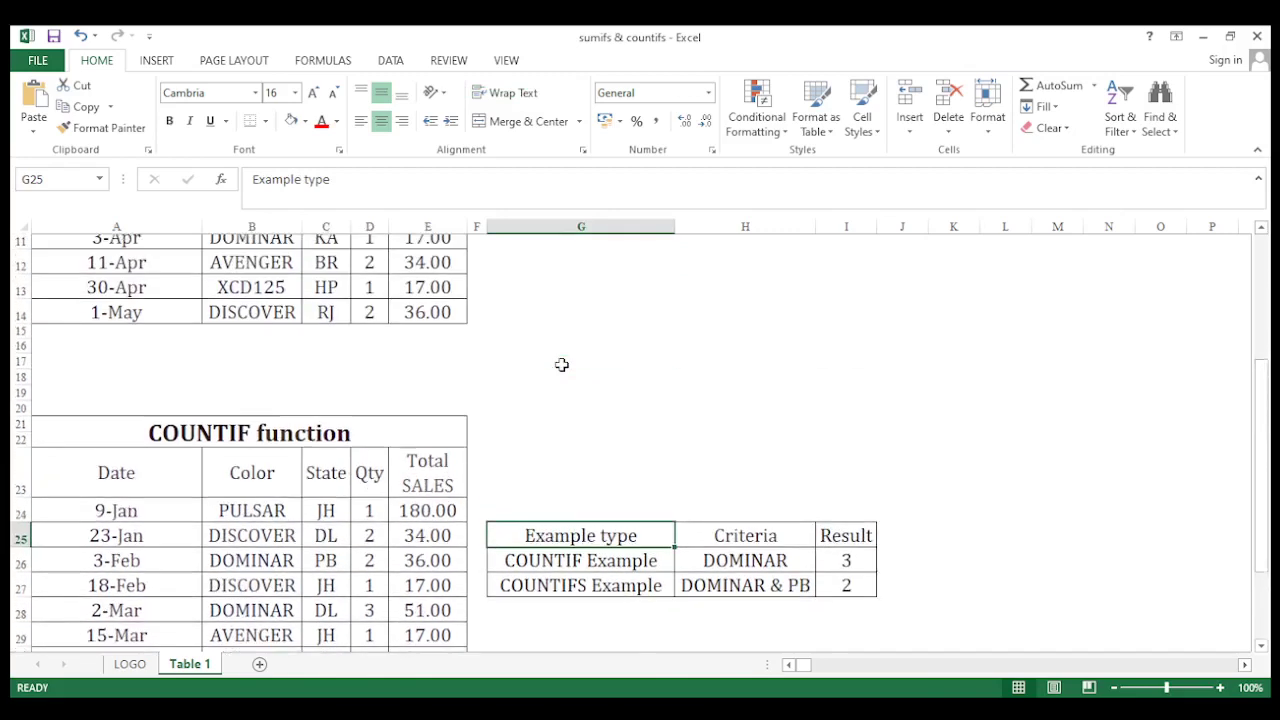